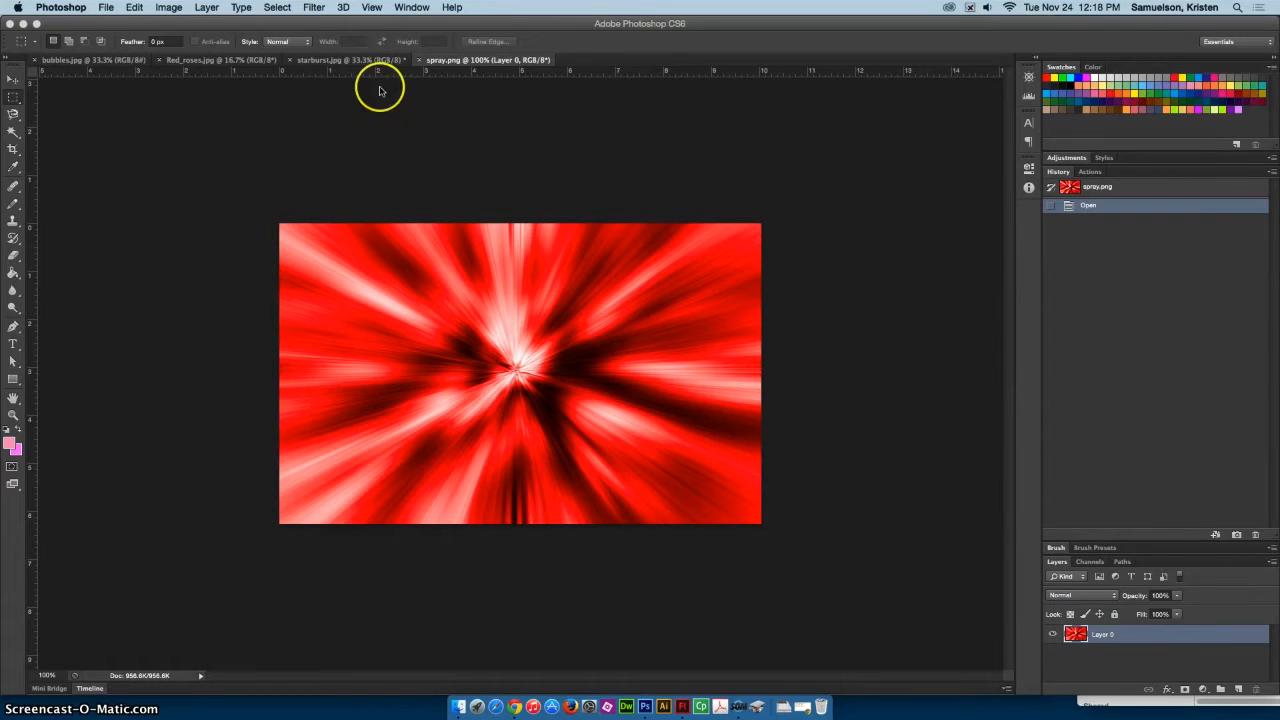
Resize the spray.png image to a height of 400 pixels with its proportions constrained
{"action": "left_click", "coordinate": [170, 7]}
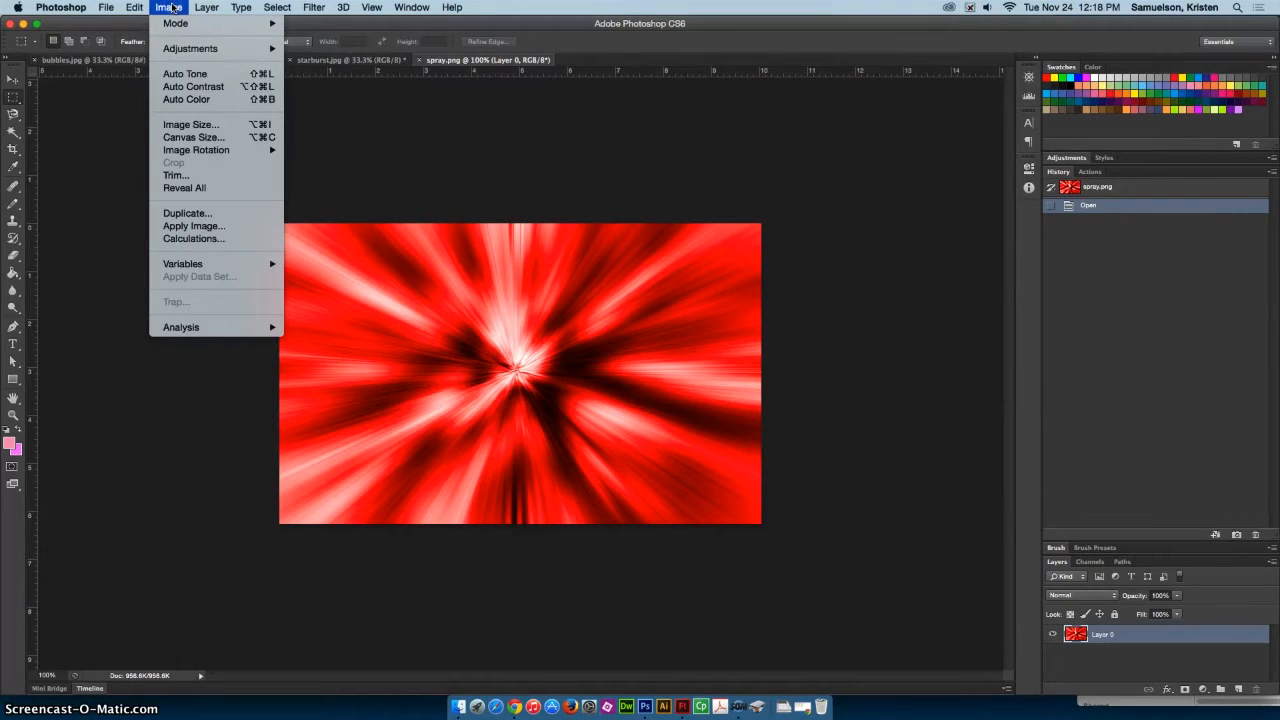
{"action": "left_click", "coordinate": [176, 124]}
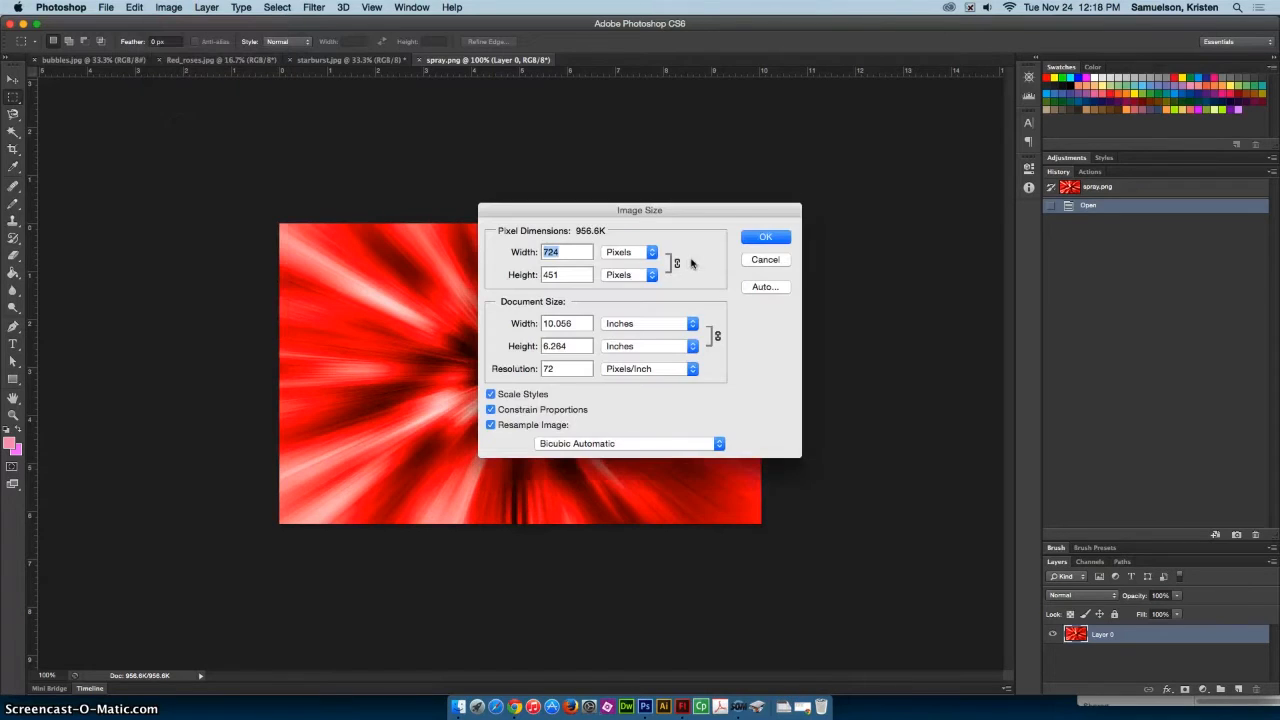
{"action": "left_click_drag", "start_coordinate": [608, 209], "coordinate": [636, 195]}
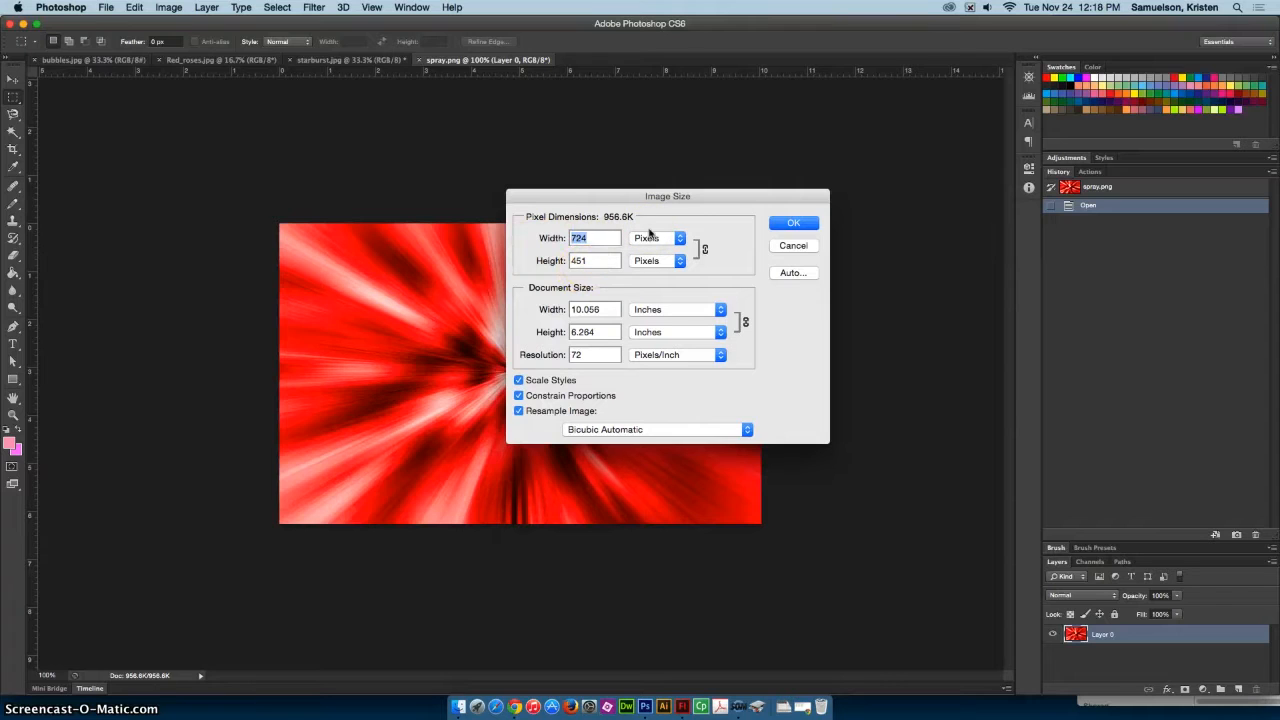
{"action": "type", "text": "550"}
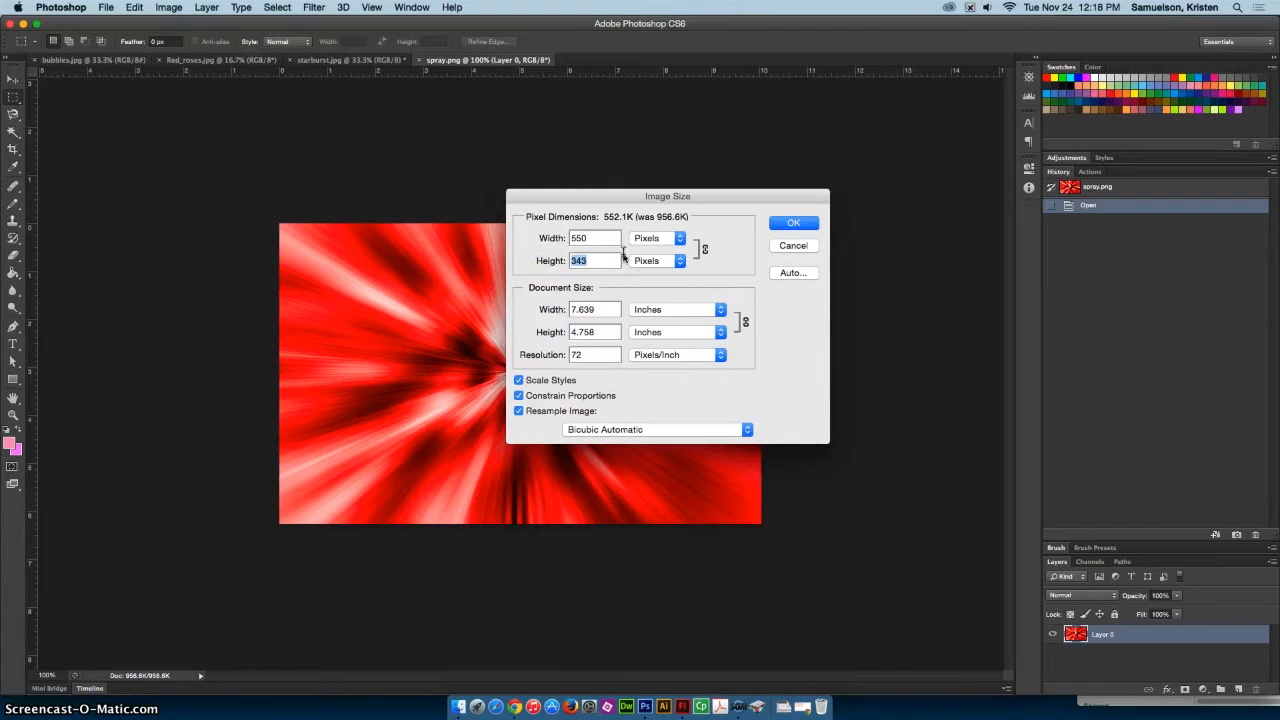
{"action": "left_click", "coordinate": [623, 252]}
{"action": "type", "text": "400"}
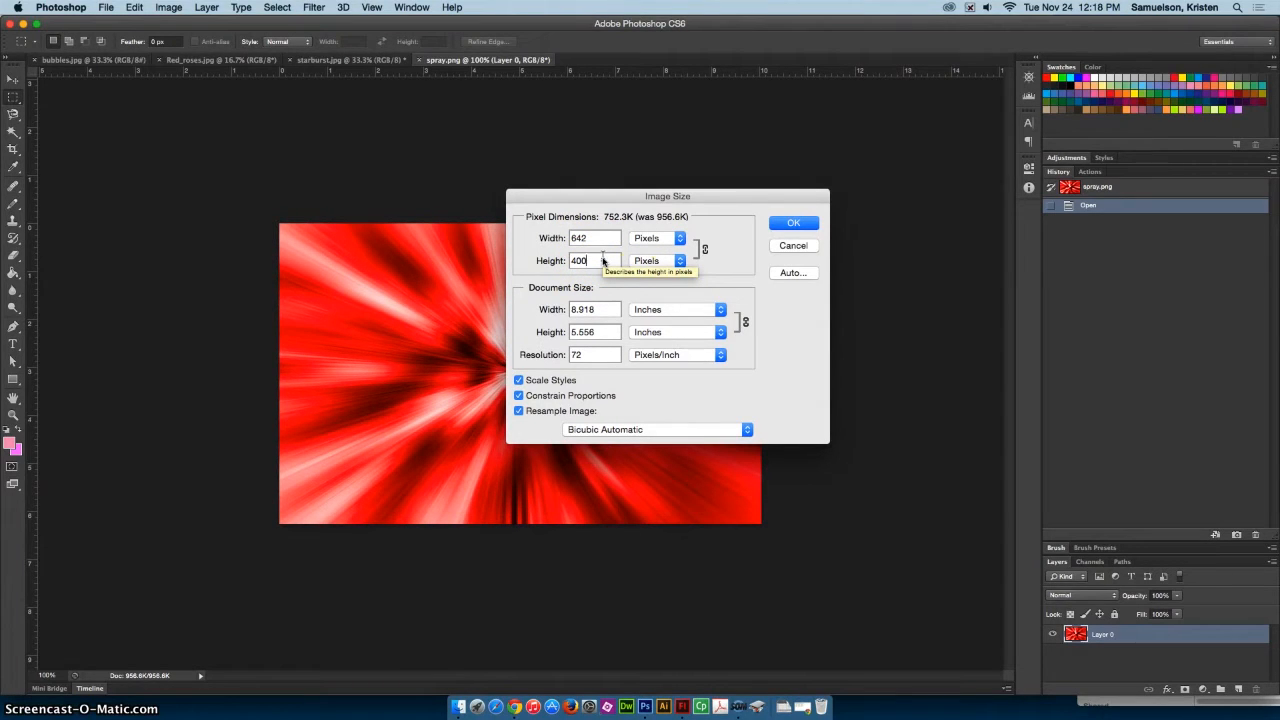
{"action": "left_click", "coordinate": [737, 265]}
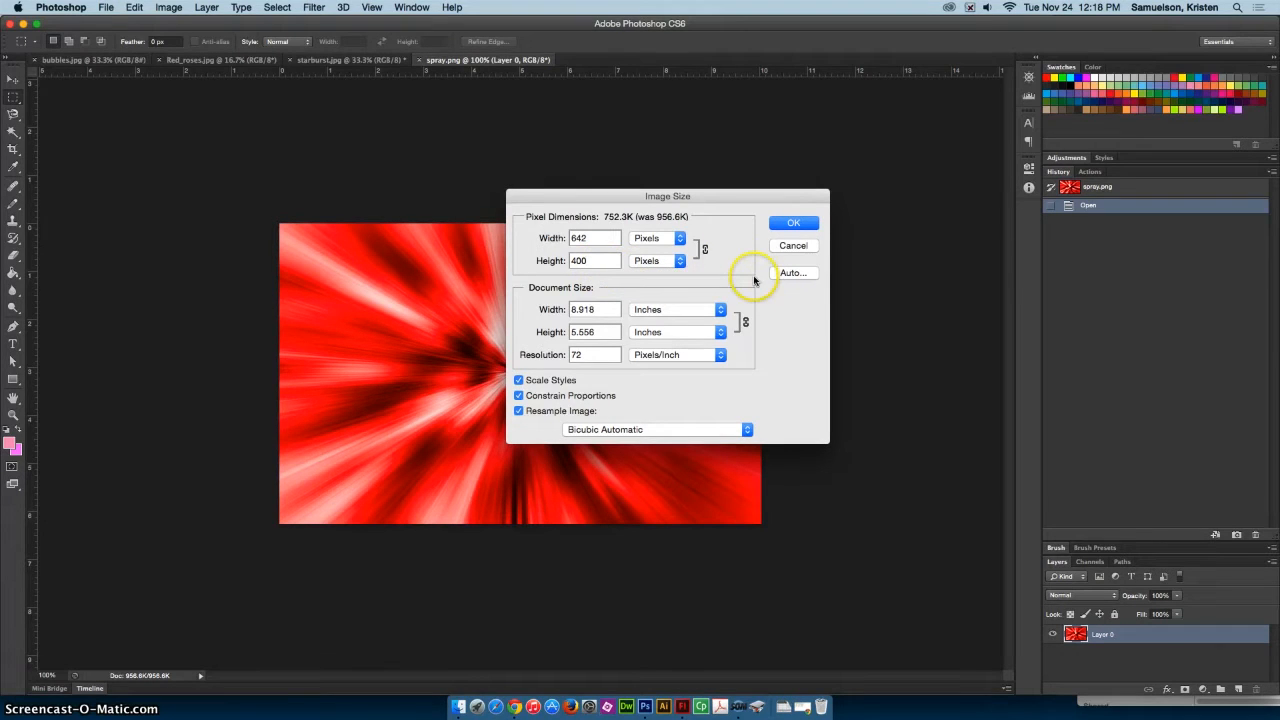
{"action": "left_click", "coordinate": [790, 222]}
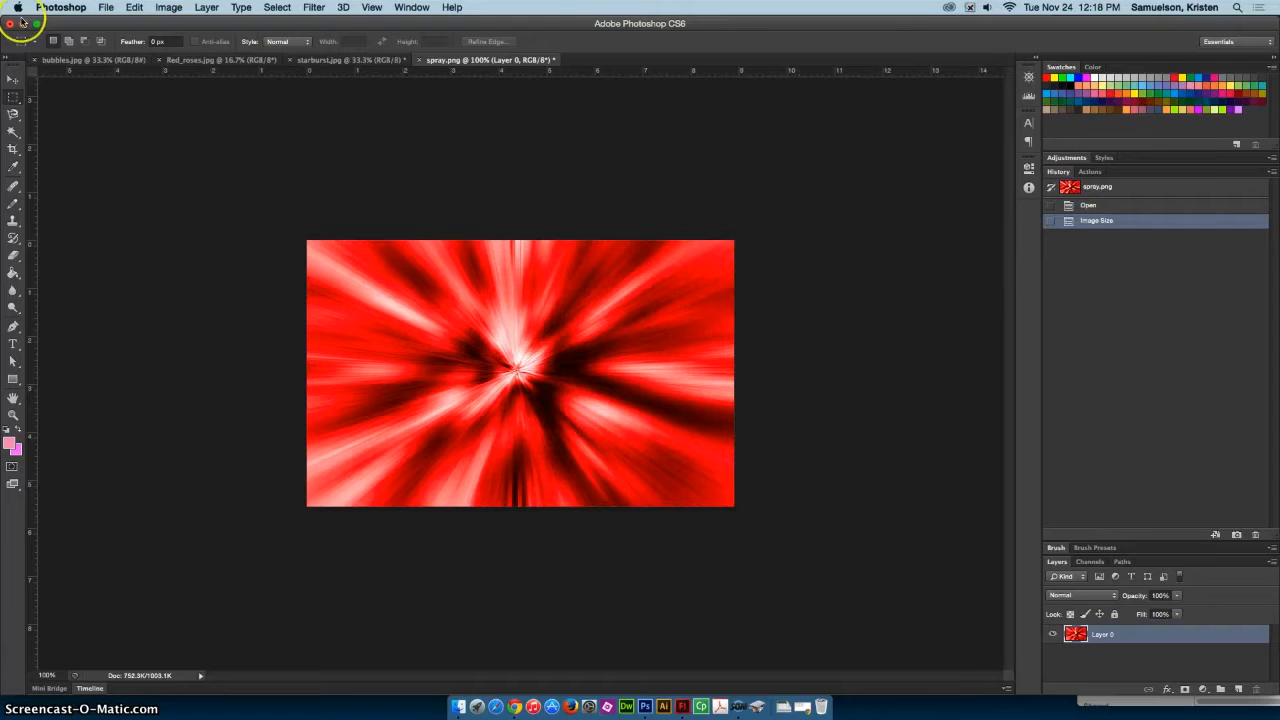
Save the resized spray image as spray copy.jpg in JPEG format in the red folder, at maximum quality 12
{"action": "left_click", "coordinate": [104, 7]}
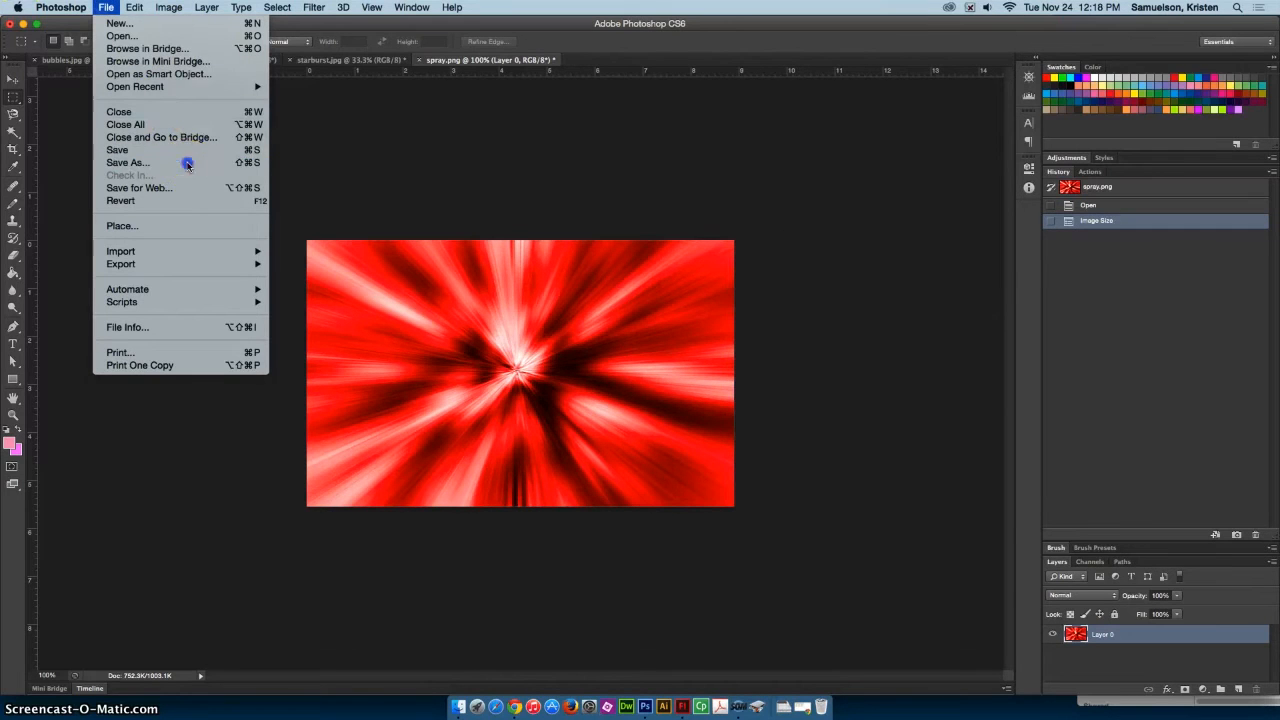
{"action": "left_click", "coordinate": [648, 316]}
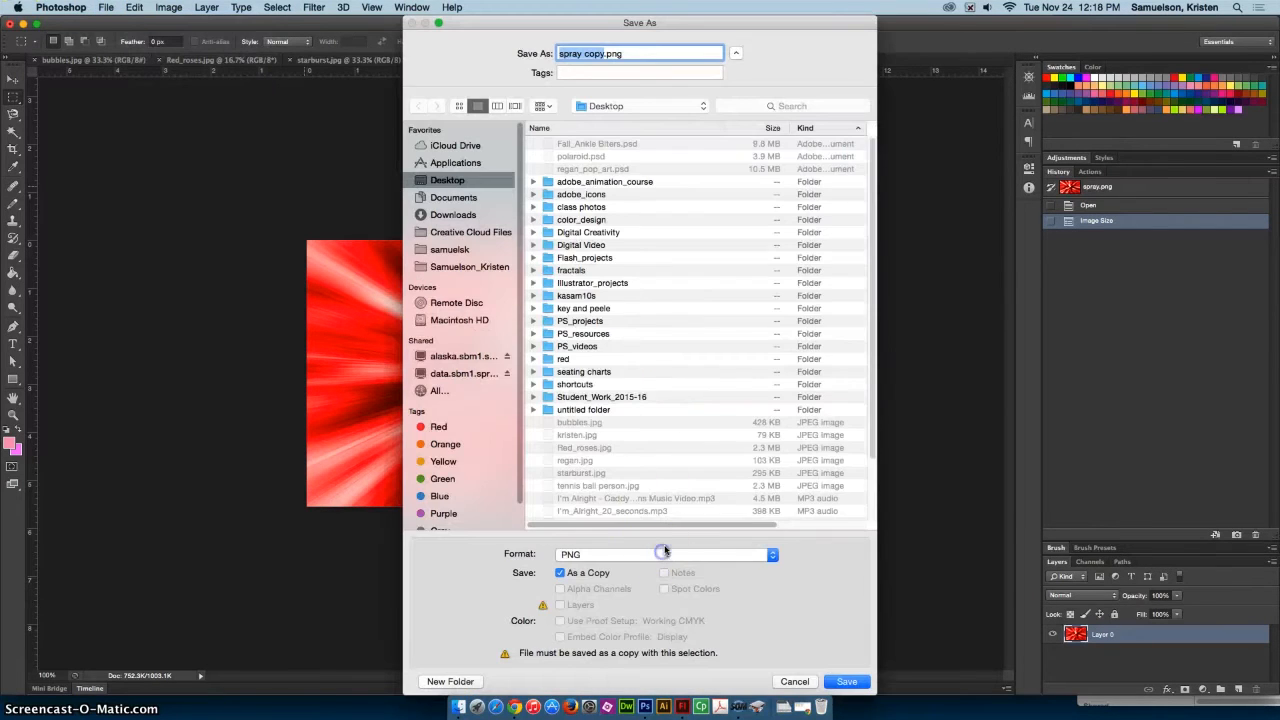
{"action": "left_click", "coordinate": [662, 559]}
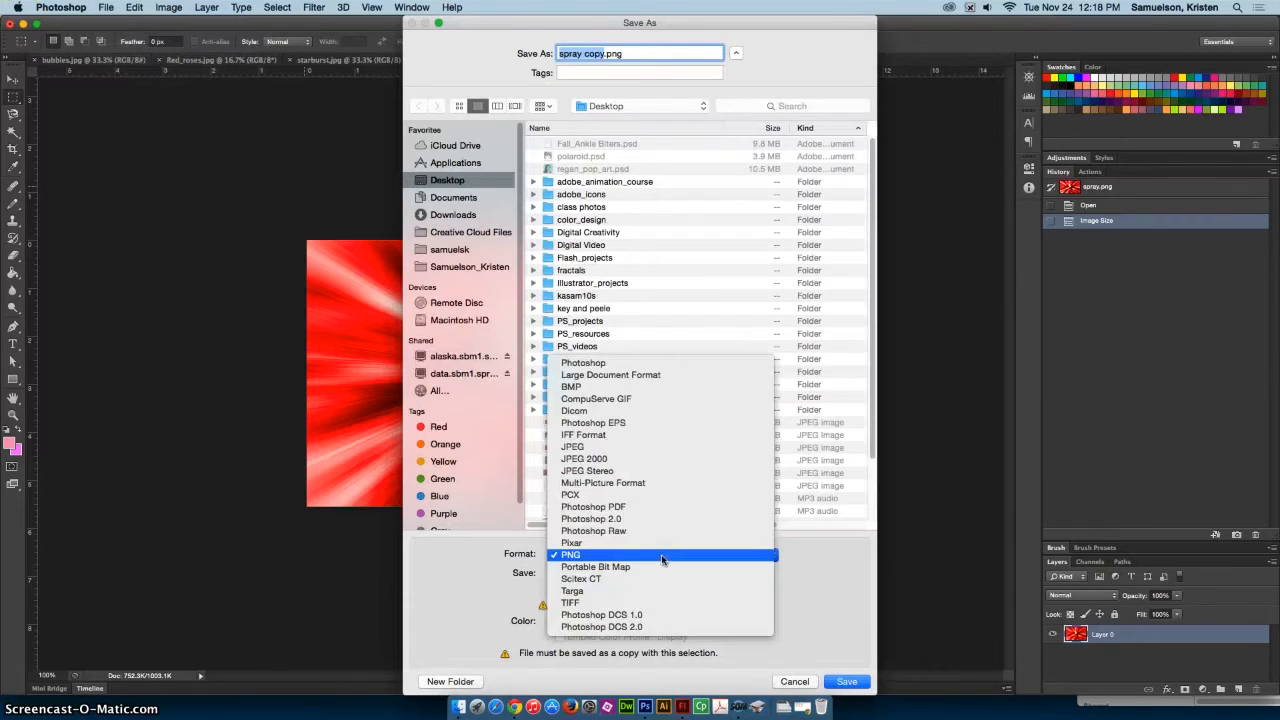
{"action": "left_click", "coordinate": [638, 448]}
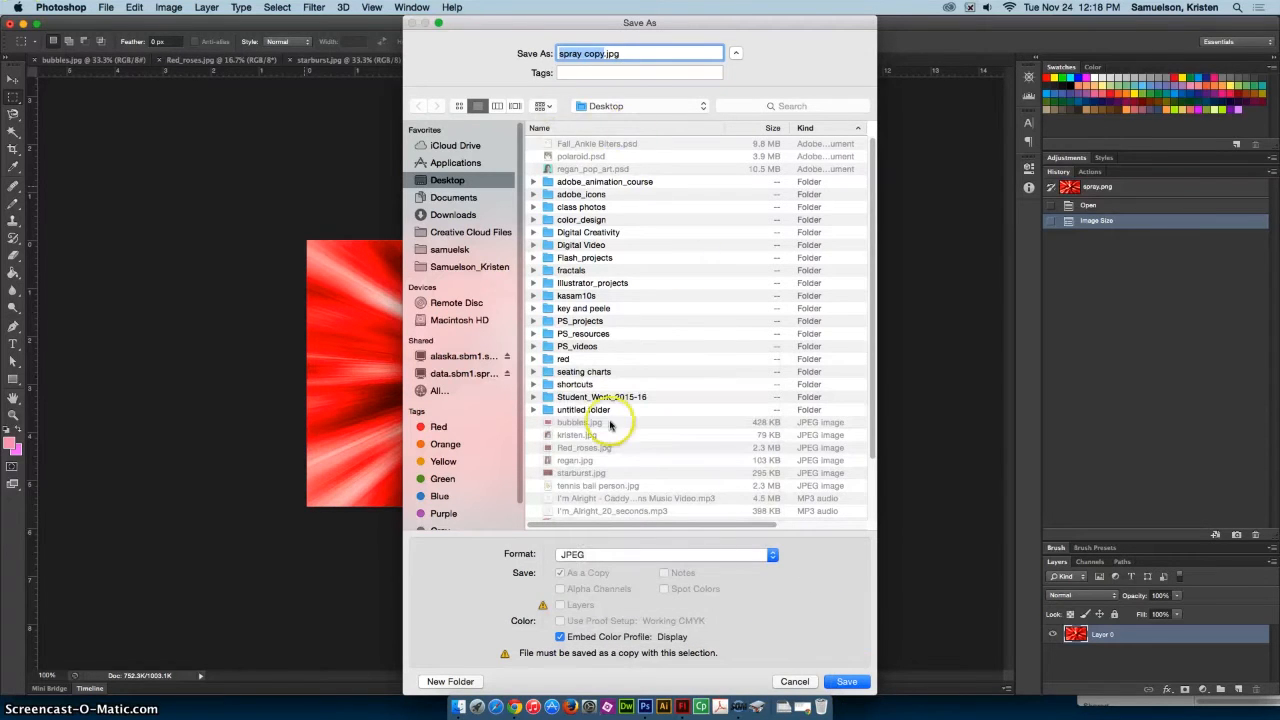
{"action": "double_click", "coordinate": [565, 359]}
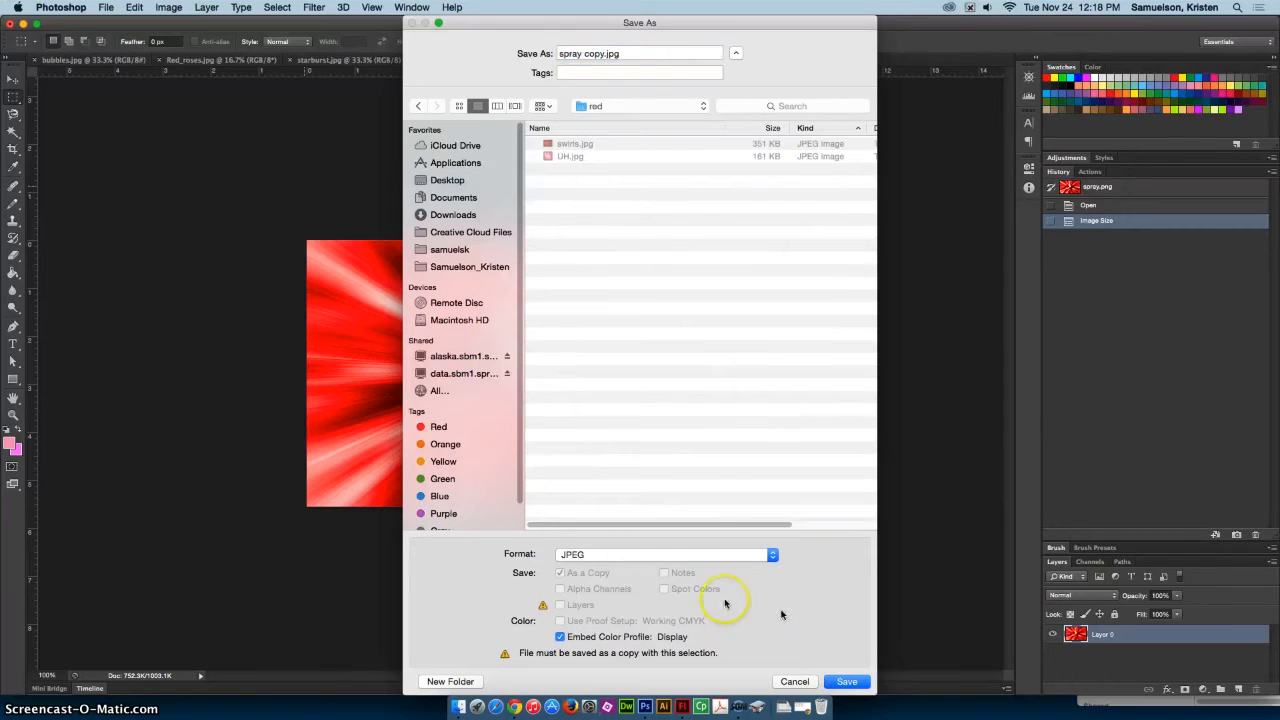
{"action": "left_click", "coordinate": [845, 681]}
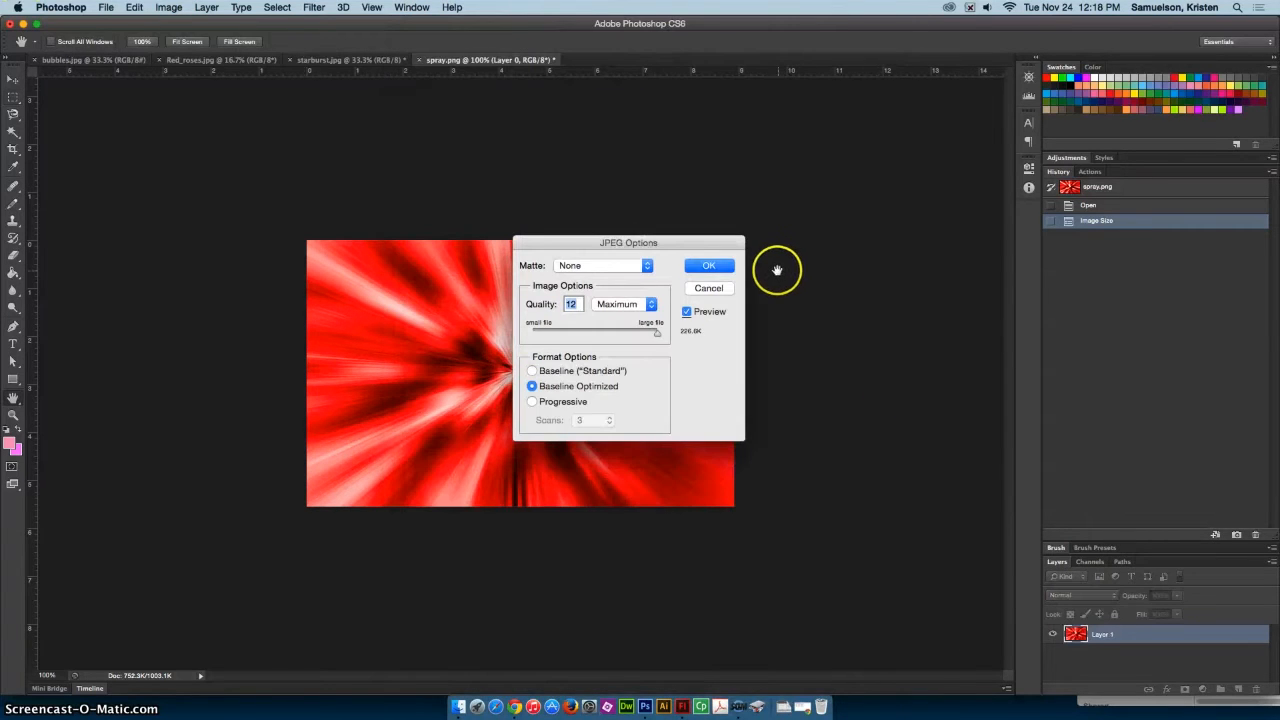
{"action": "left_click", "coordinate": [704, 268]}
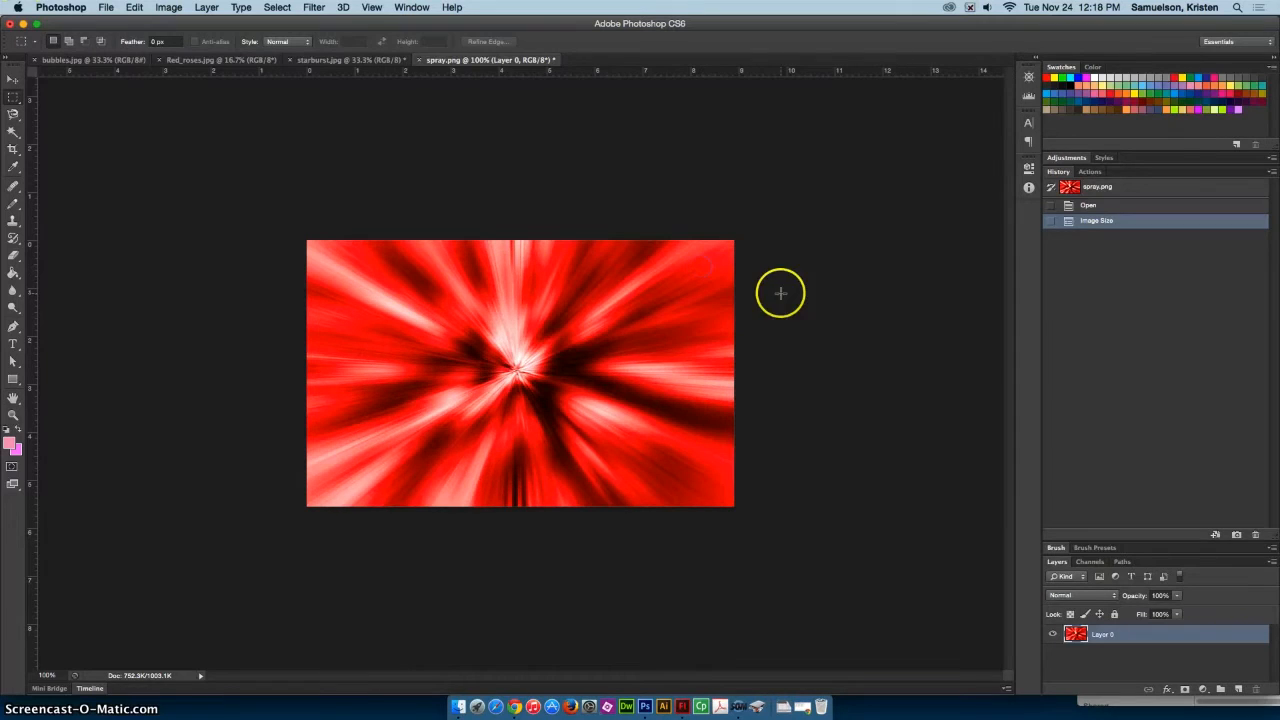
Resize starburst.jpg to a height of 400 pixels with its proportions constrained, and save the file
{"action": "left_click", "coordinate": [311, 60]}
{"action": "left_click", "coordinate": [168, 7]}
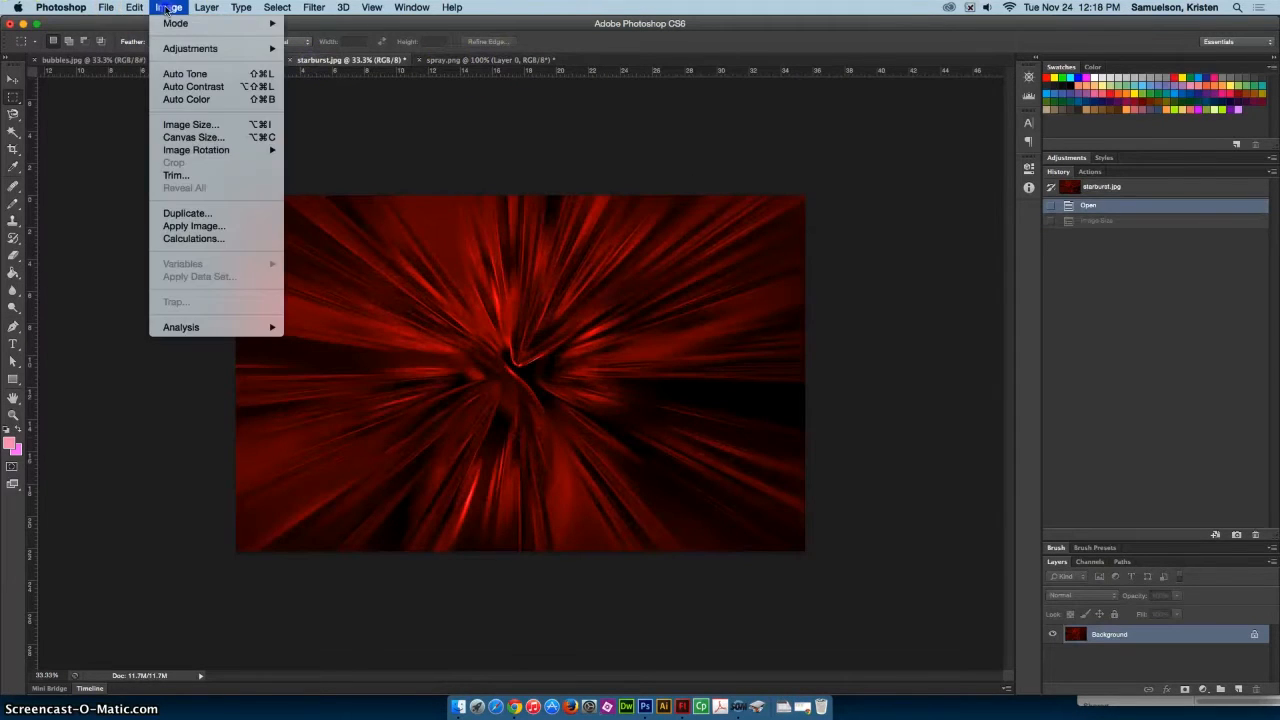
{"action": "left_click", "coordinate": [231, 124]}
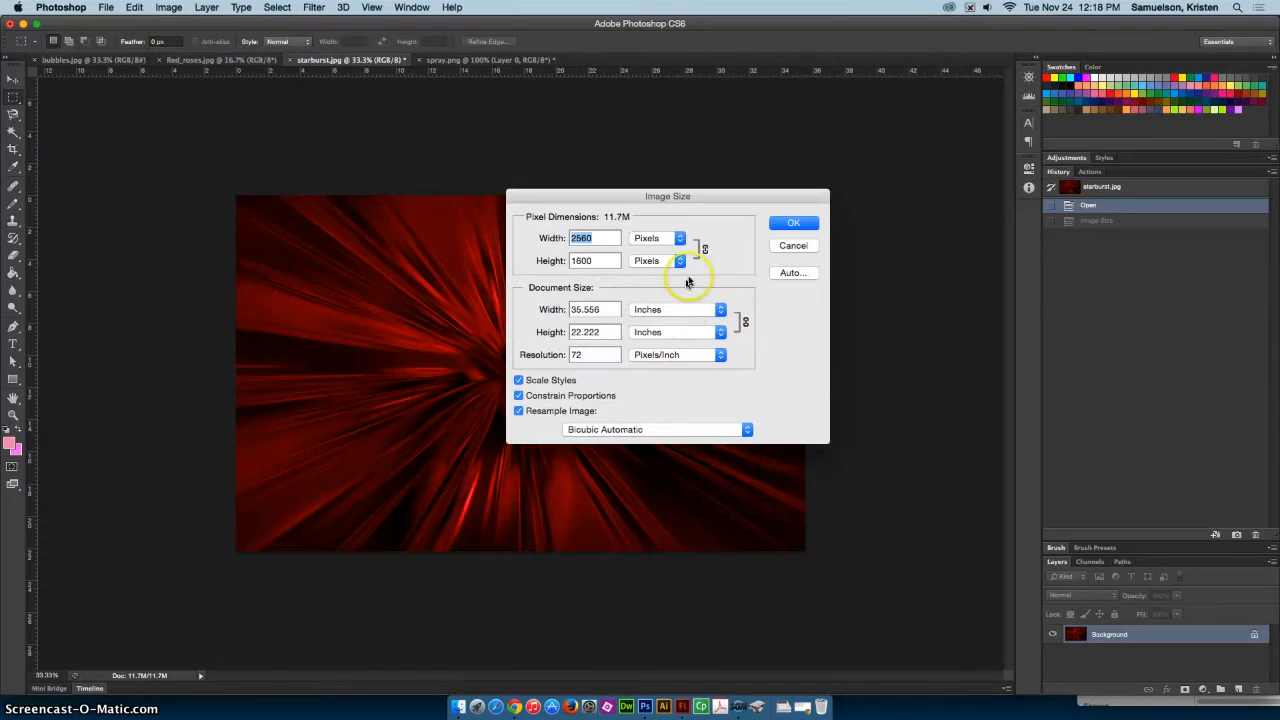
{"action": "type", "text": "550"}
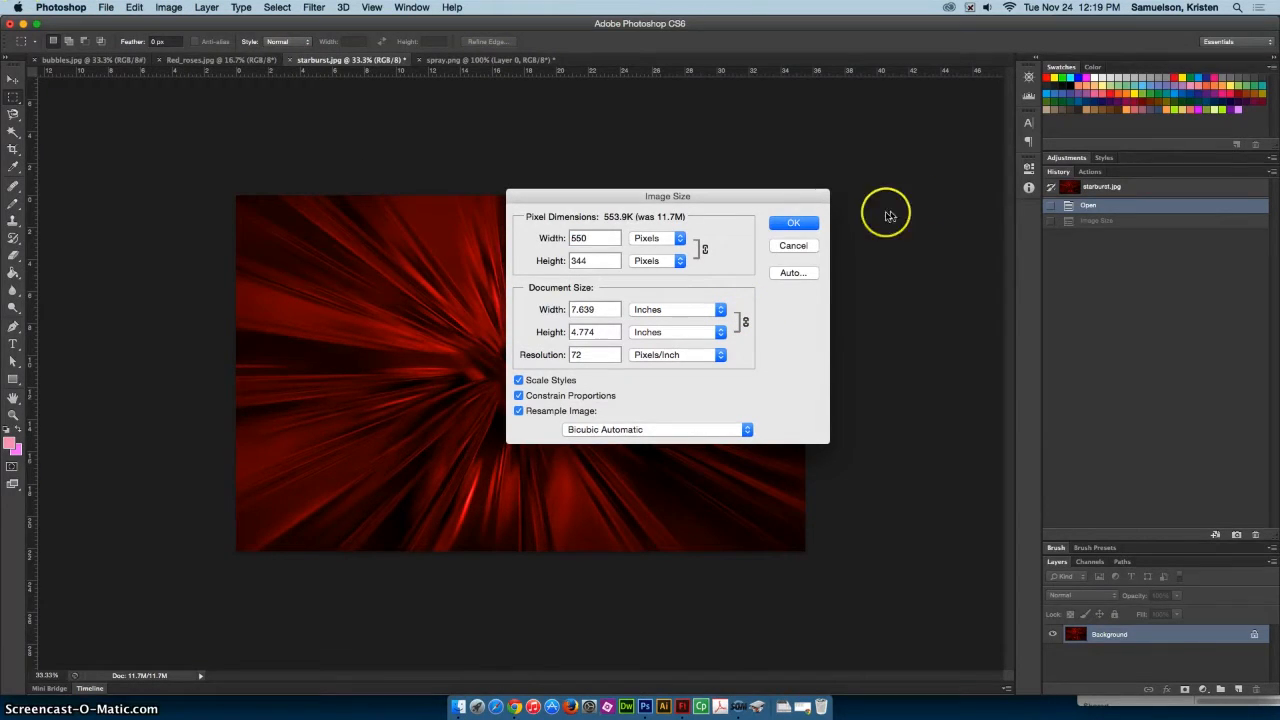
{"action": "double_click", "coordinate": [595, 260]}
{"action": "type", "text": "4"}
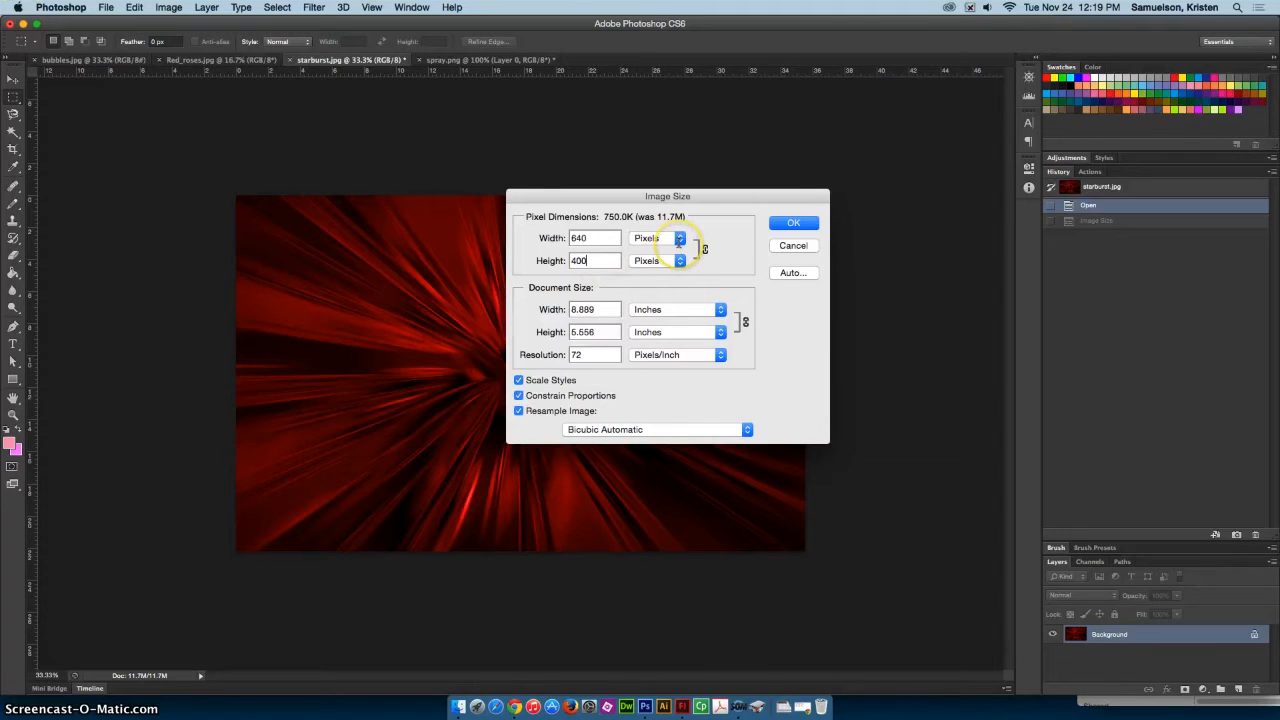
{"action": "type", "text": "00"}
{"action": "left_click", "coordinate": [793, 222]}
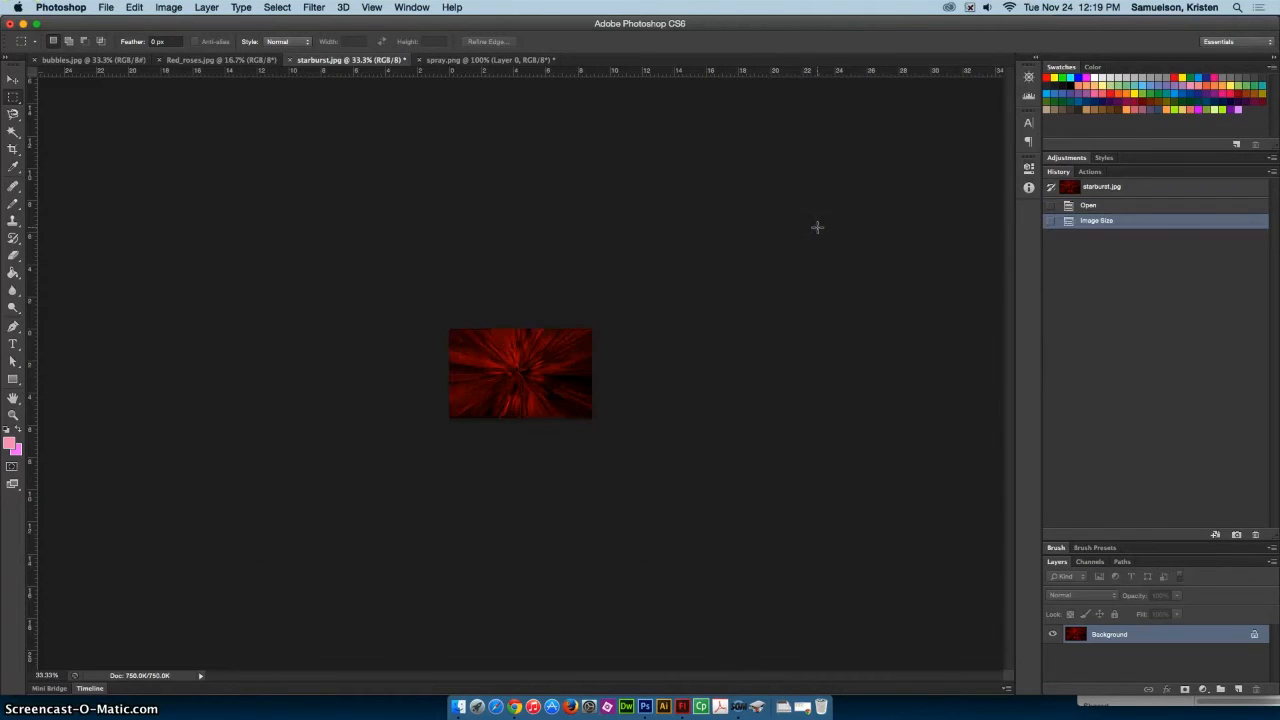
{"action": "key", "text": "super+s"}
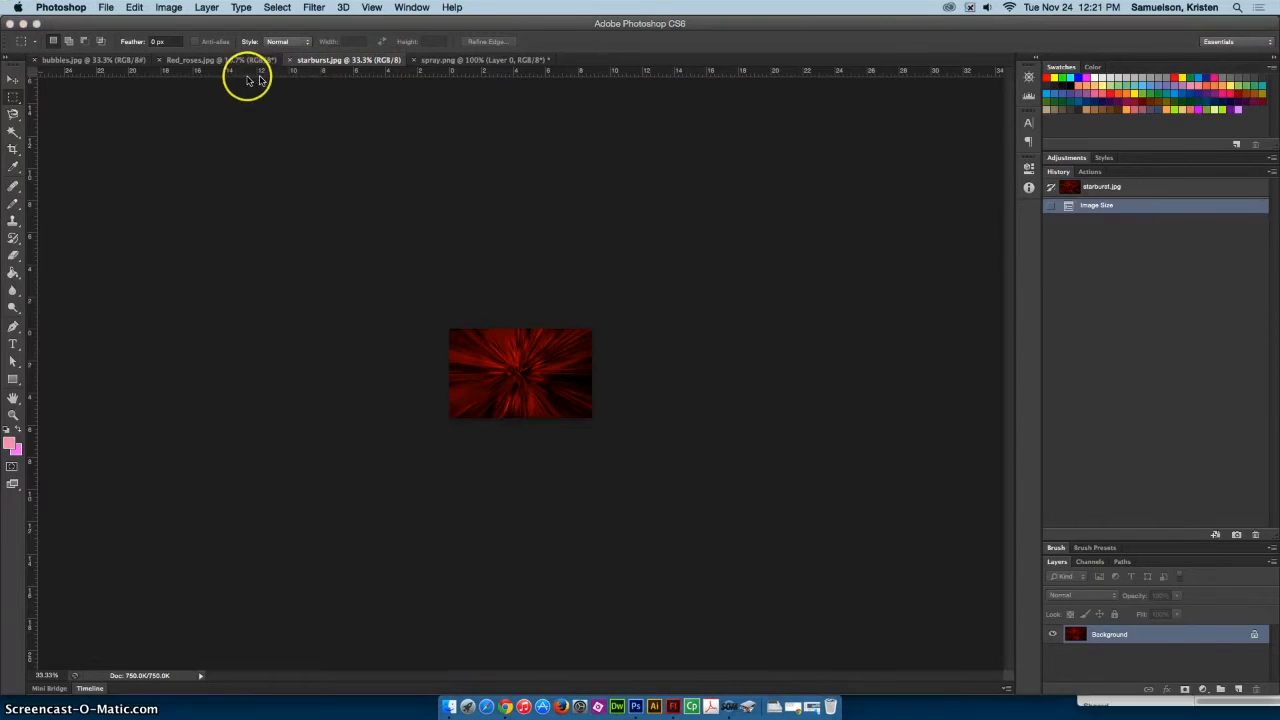
Resize Red_roses.jpg to a height of 400 pixels with its proportions constrained
{"action": "left_click", "coordinate": [240, 60]}
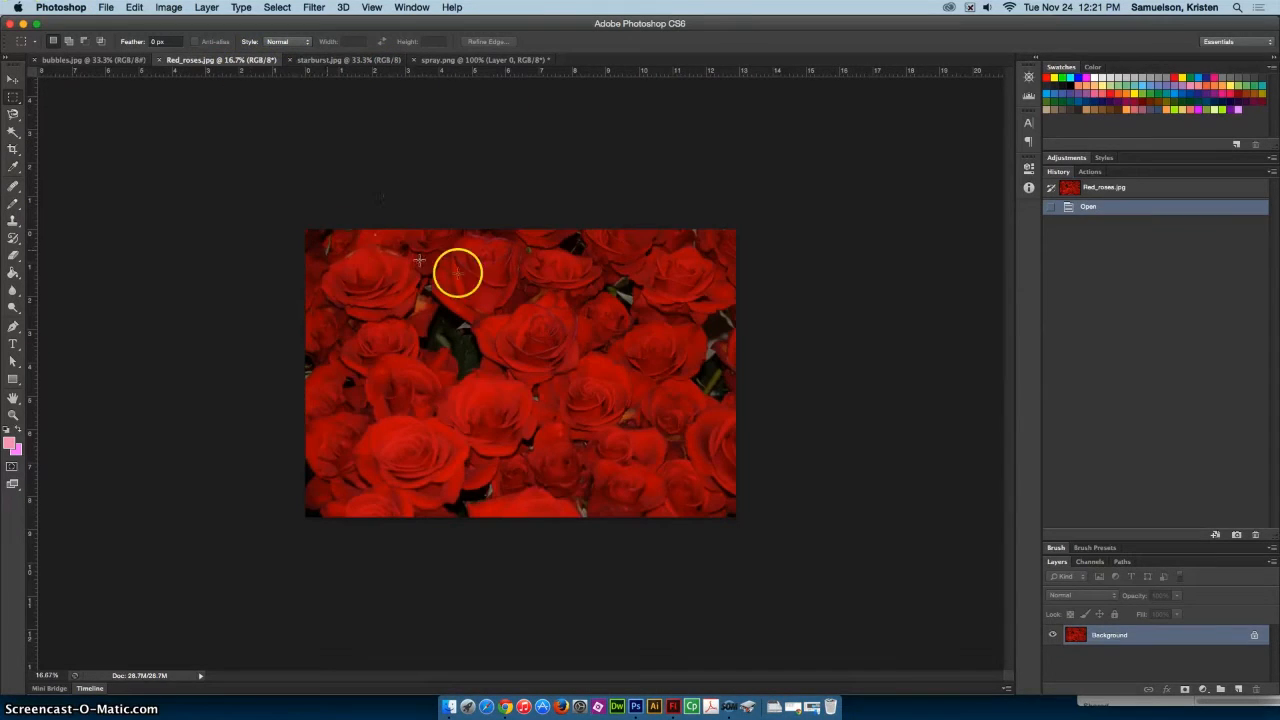
{"action": "left_click", "coordinate": [168, 7]}
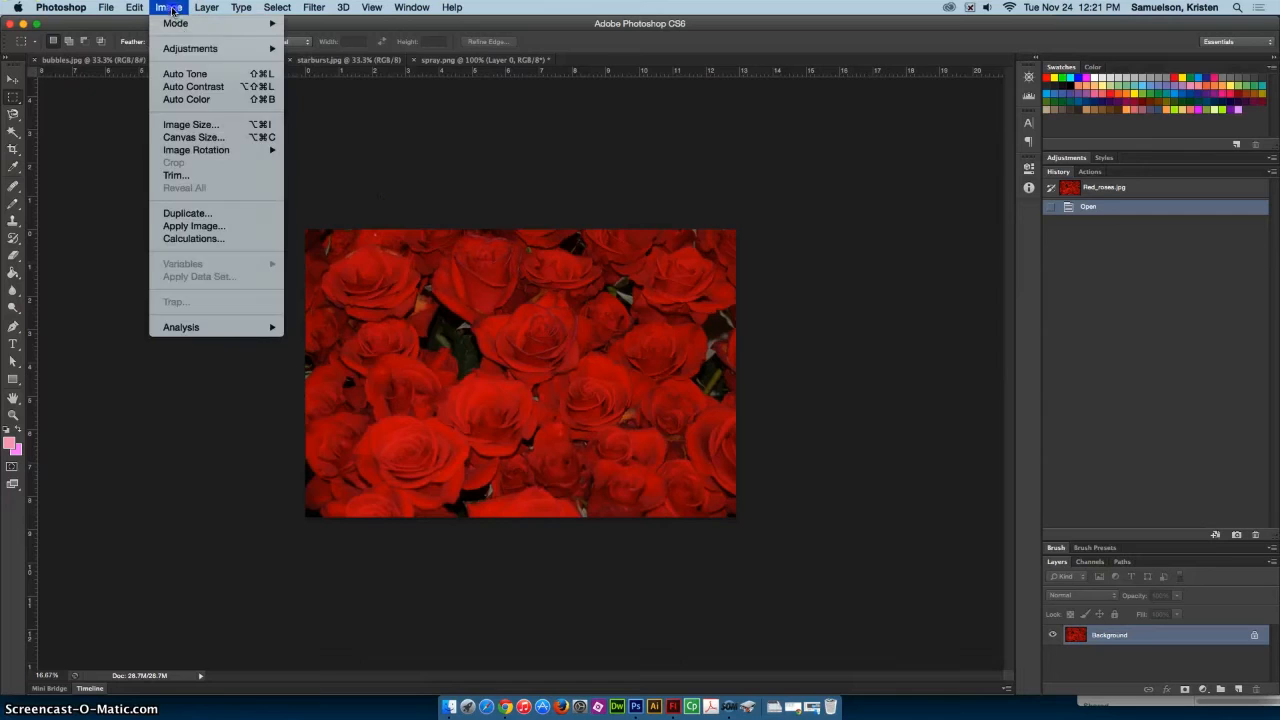
{"action": "left_click", "coordinate": [213, 126]}
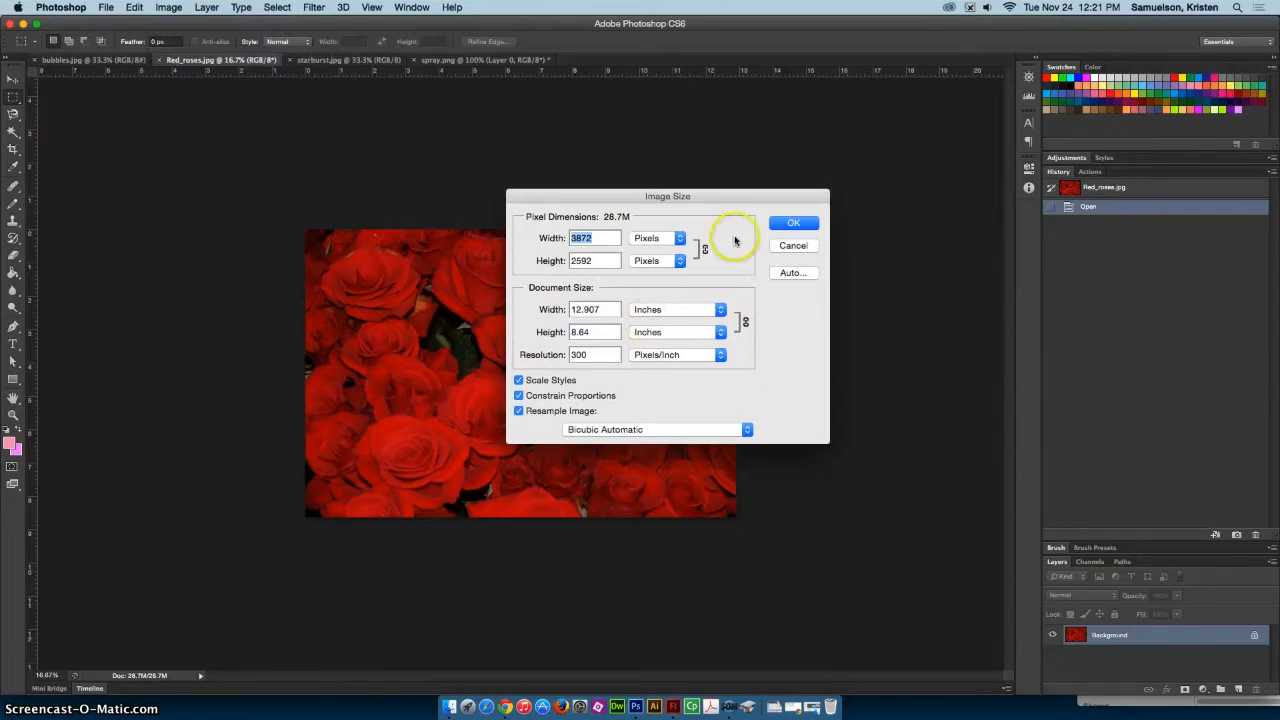
{"action": "type", "text": "550"}
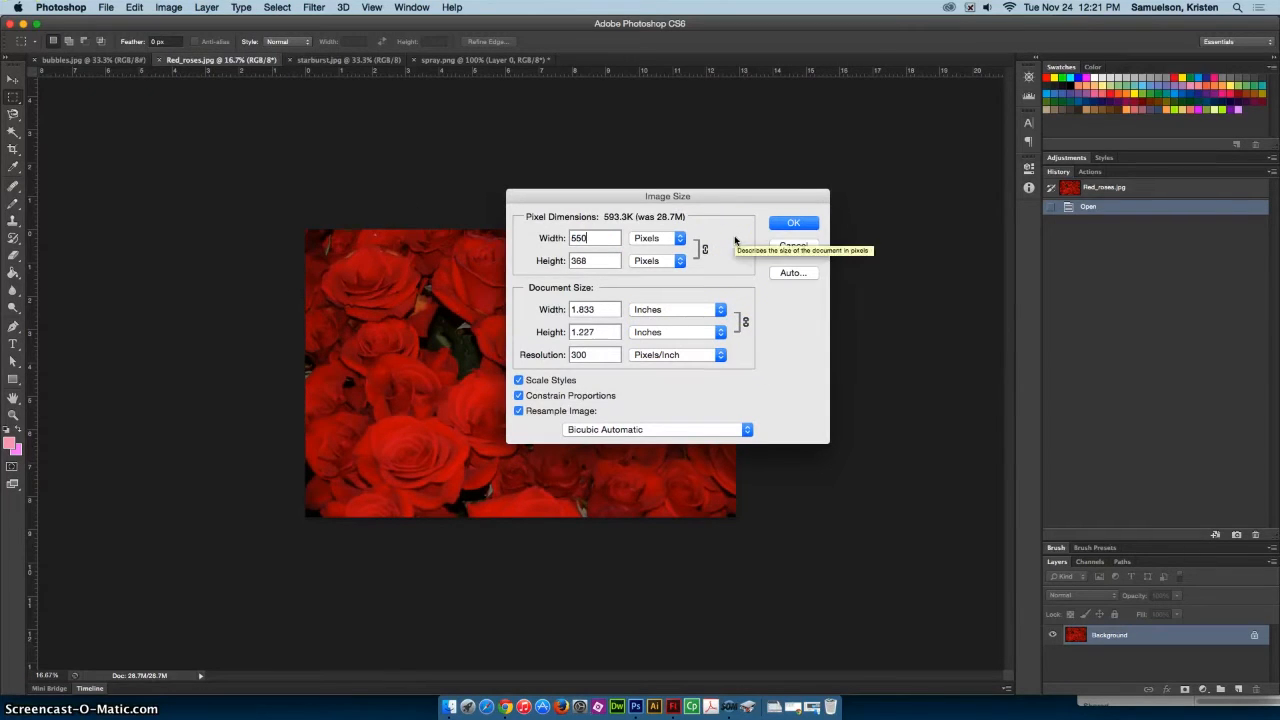
{"action": "key", "text": "Tab"}
{"action": "type", "text": "400"}
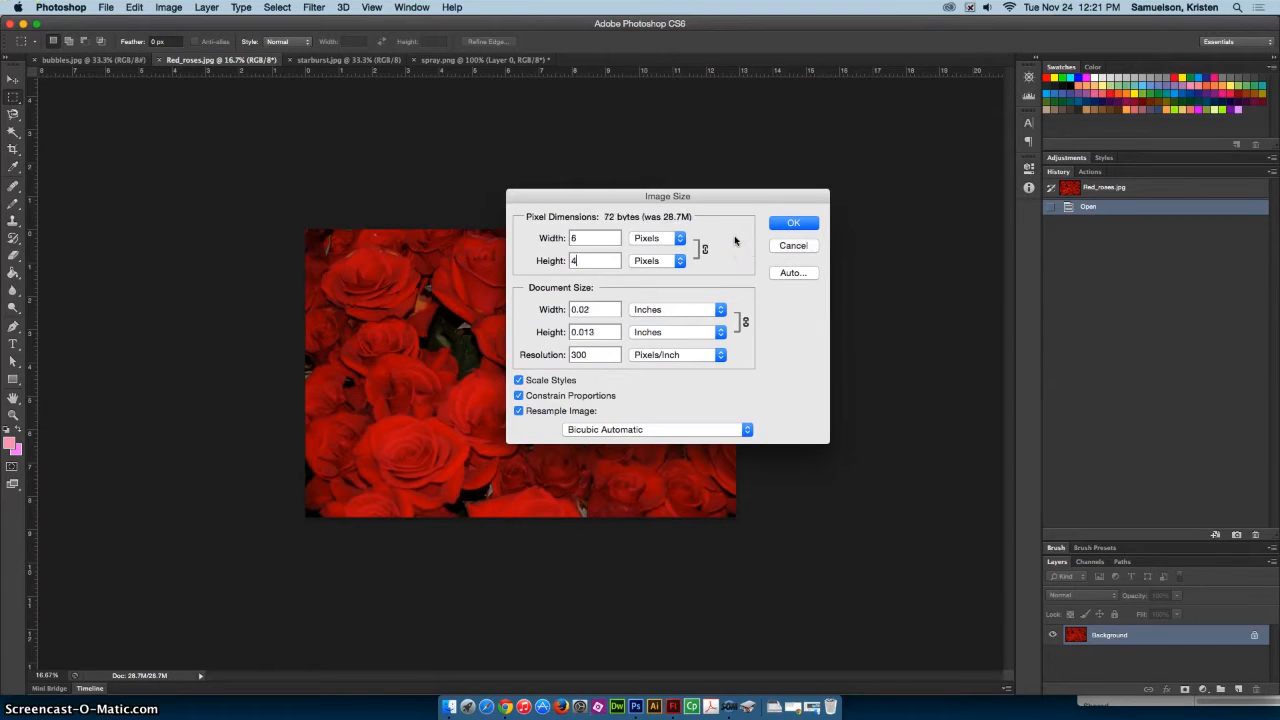
{"action": "left_click", "coordinate": [790, 224]}
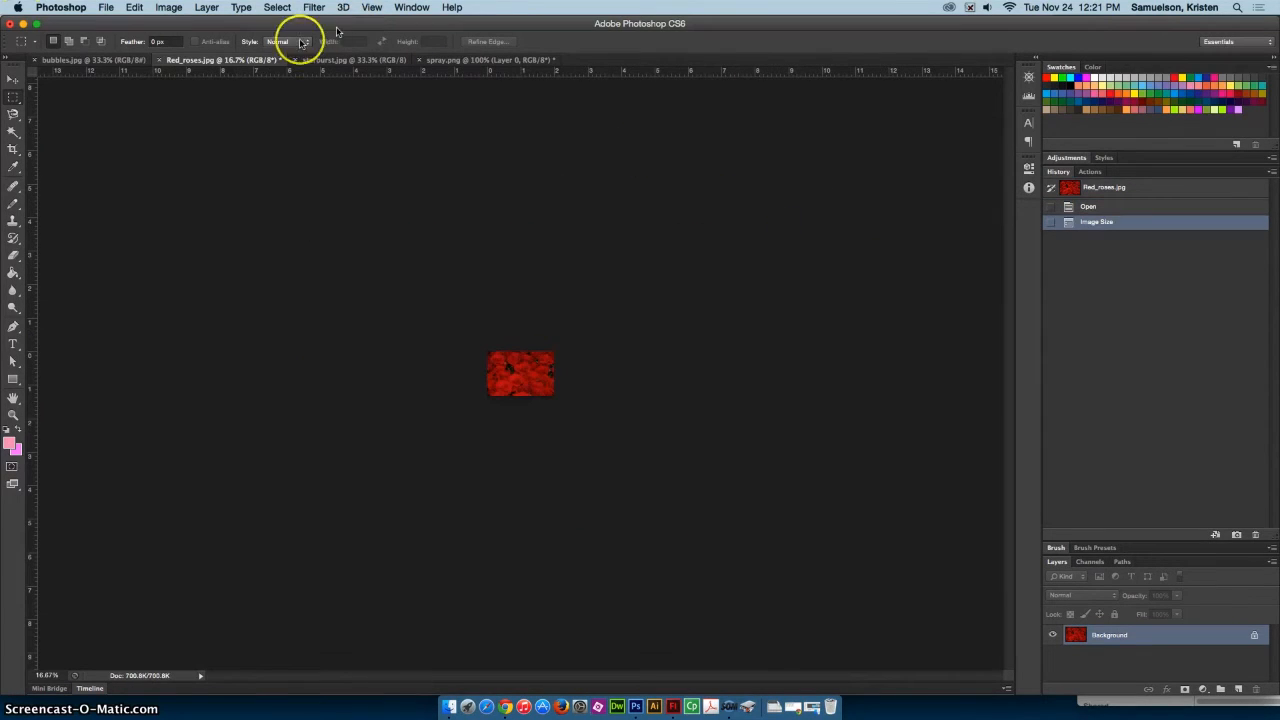
Save the resized roses image as the JPEG Red_roses.jpg in the red folder on the desktop
{"action": "left_click", "coordinate": [105, 7]}
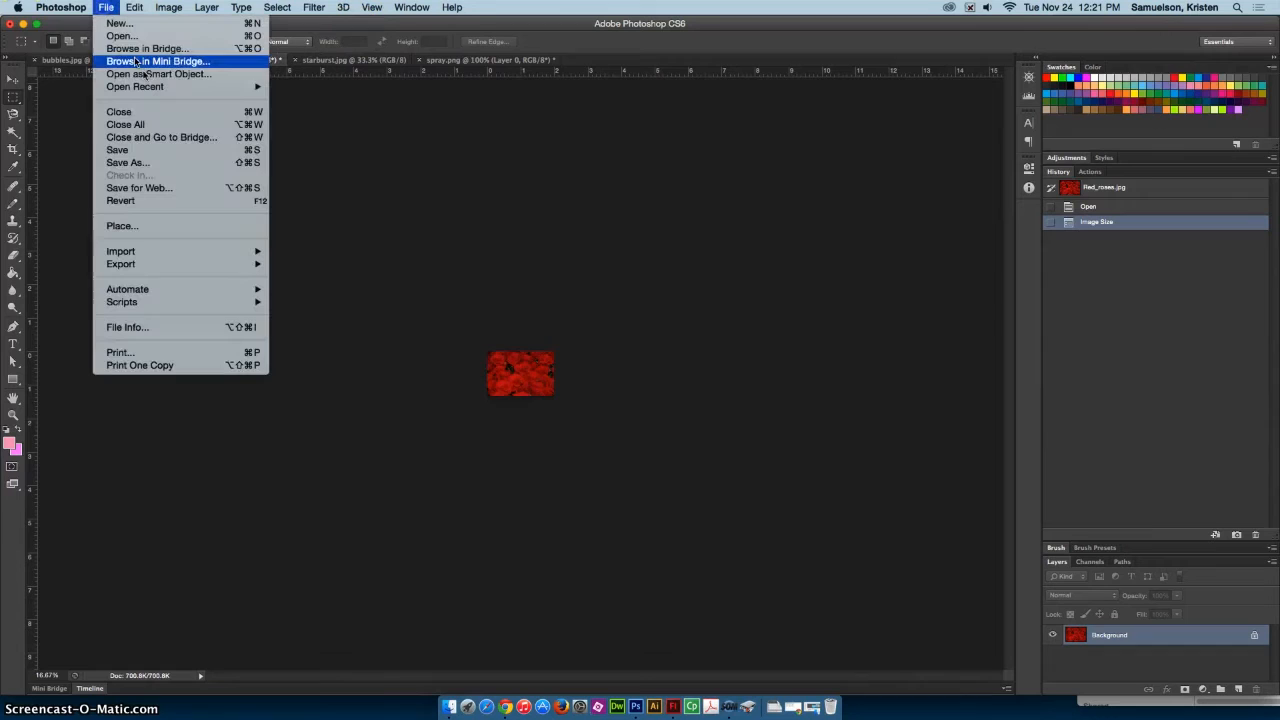
{"action": "left_click", "coordinate": [172, 166]}
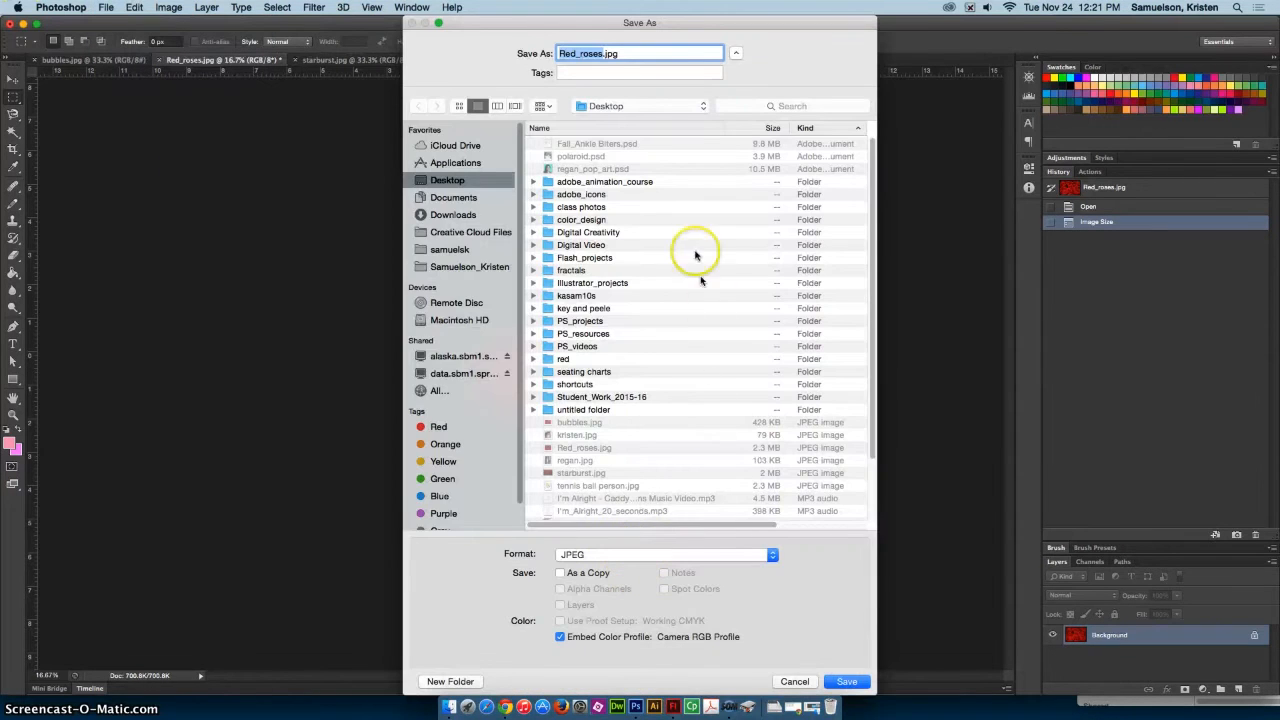
{"action": "double_click", "coordinate": [563, 358]}
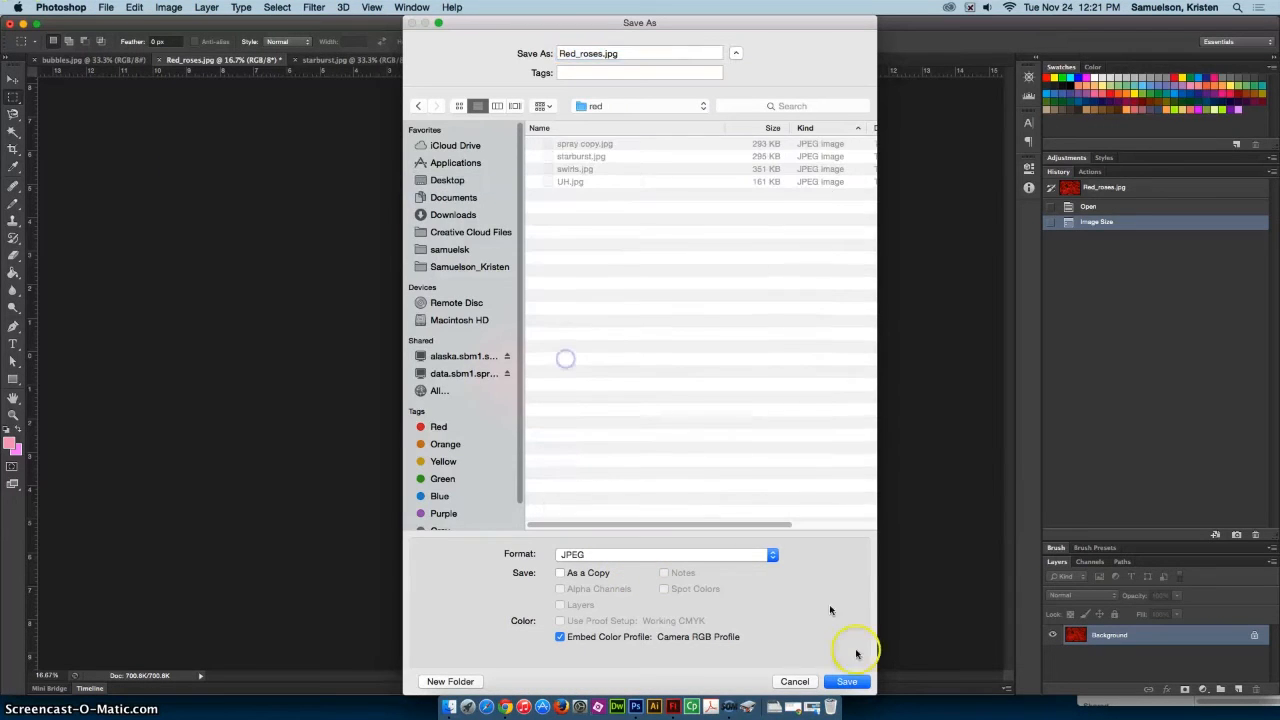
{"action": "left_click", "coordinate": [846, 681]}
{"action": "left_click", "coordinate": [709, 265]}
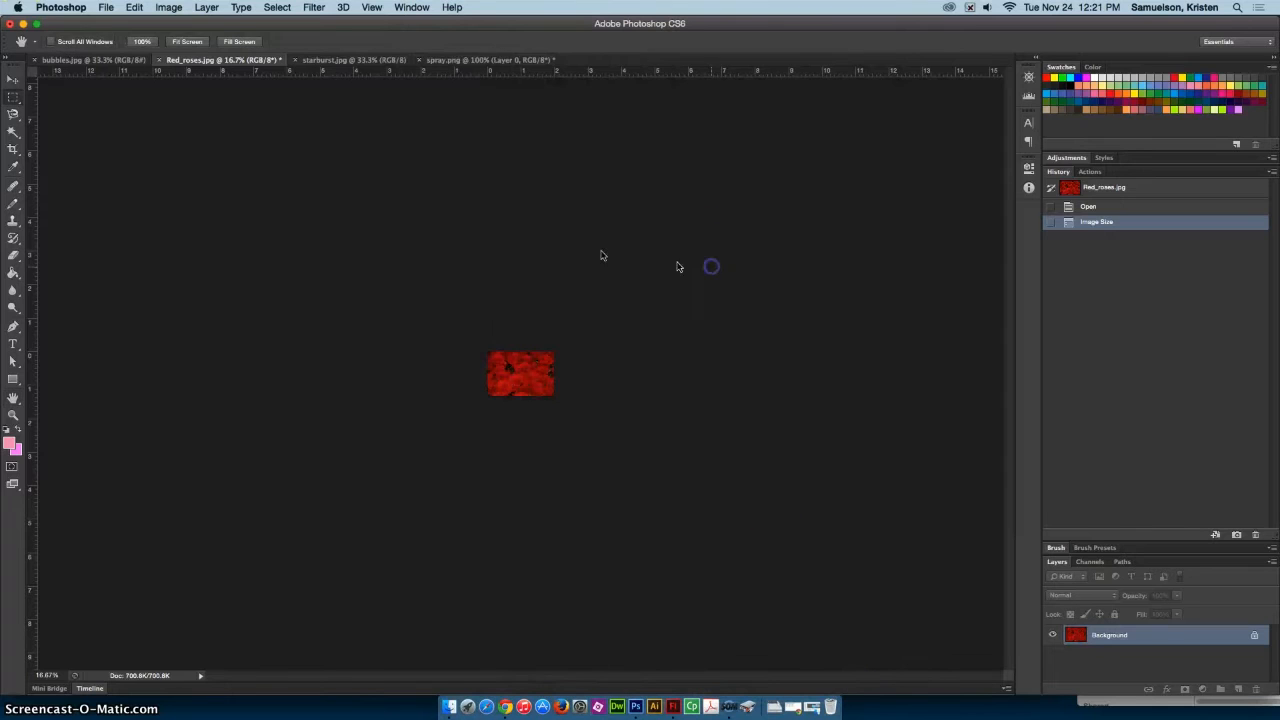
Resize bubbles.jpg to a height of 400 pixels with its proportions constrained
{"action": "left_click", "coordinate": [132, 70]}
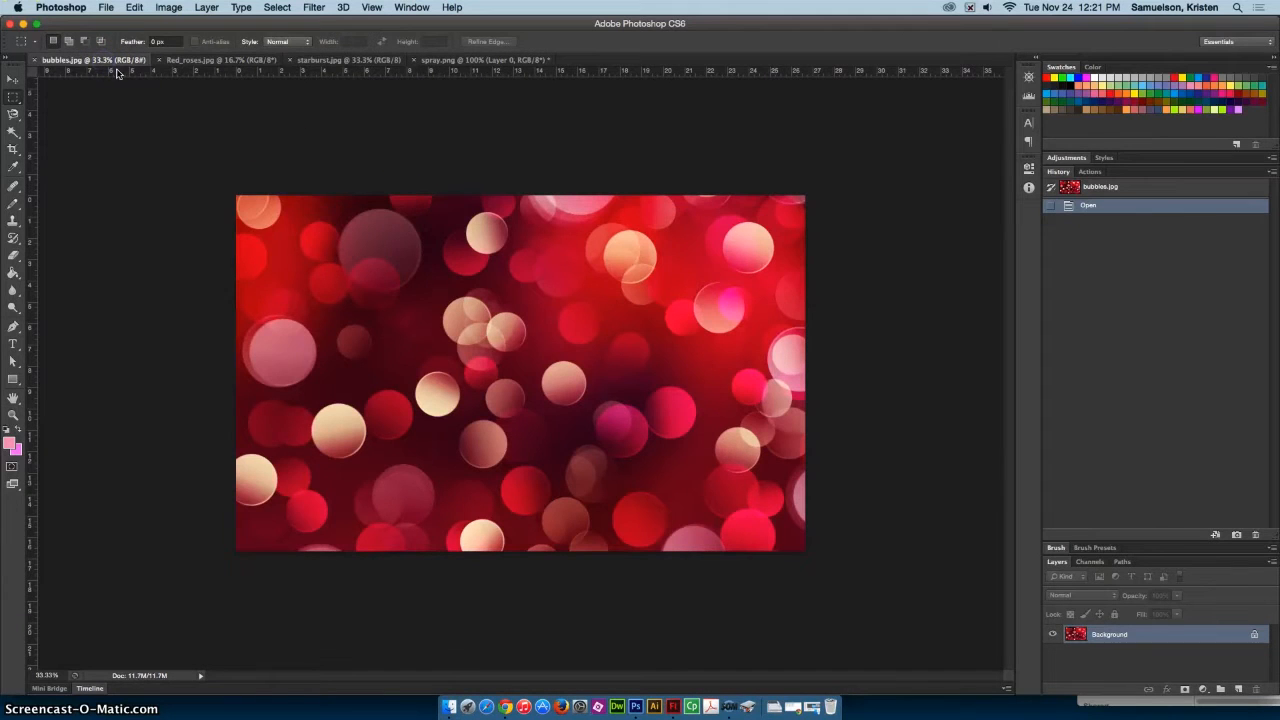
{"action": "left_click", "coordinate": [162, 8]}
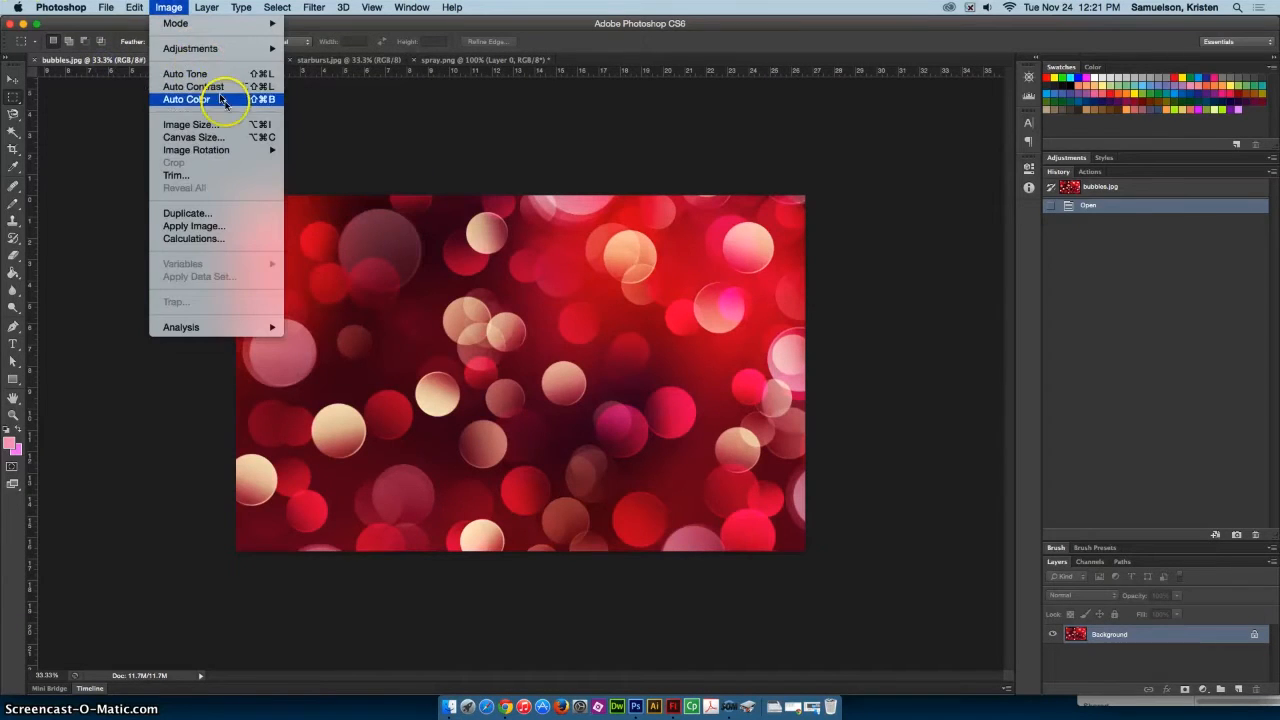
{"action": "left_click", "coordinate": [244, 126]}
{"action": "double_click", "coordinate": [580, 260]}
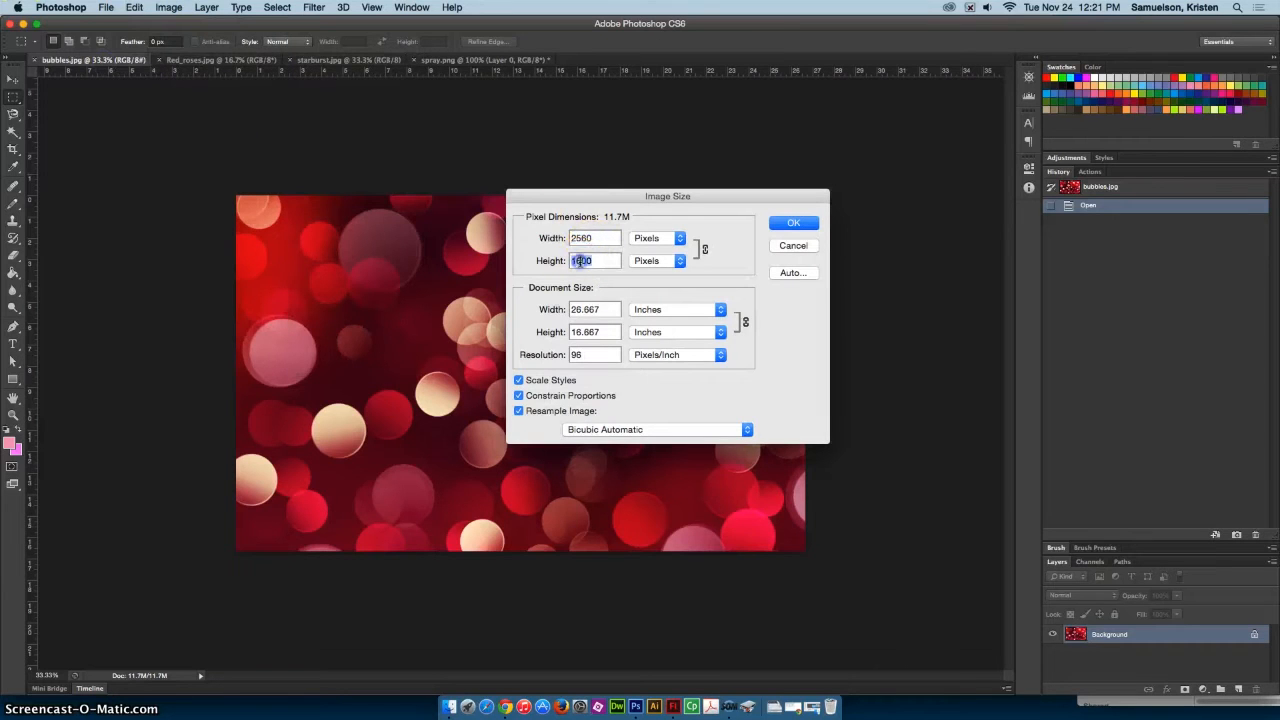
{"action": "type", "text": "400"}
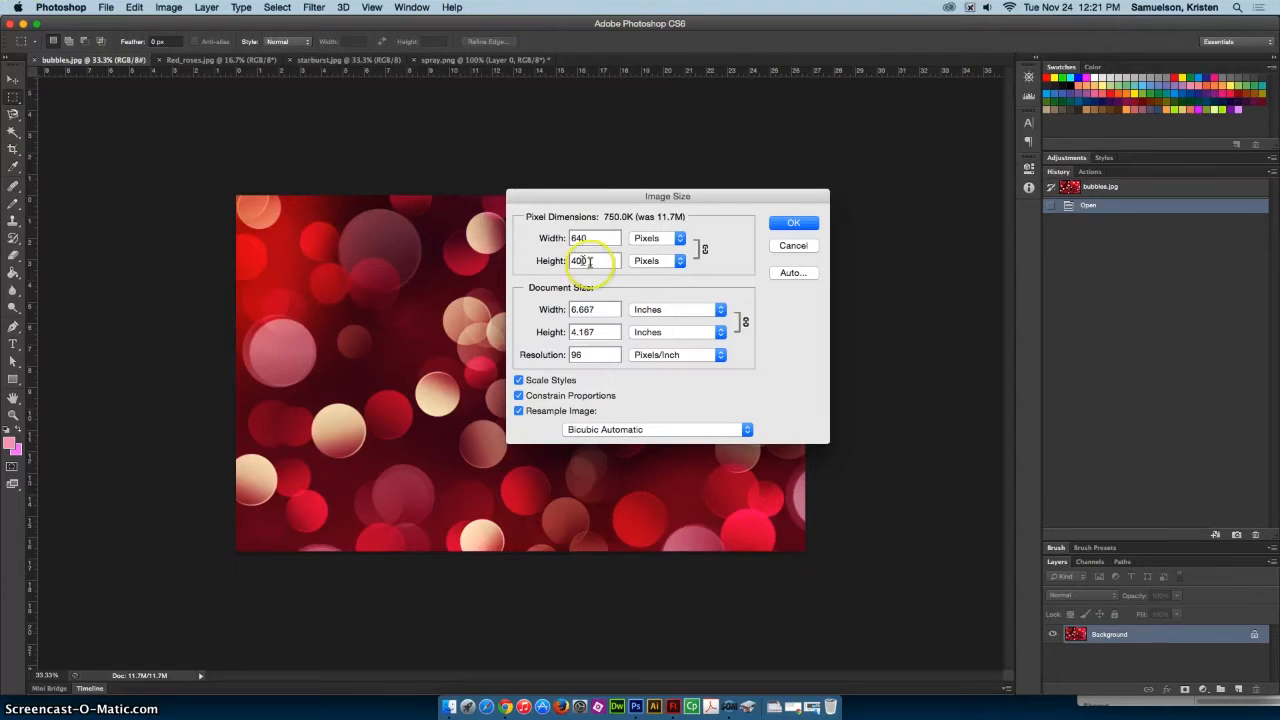
{"action": "left_click", "coordinate": [791, 222]}
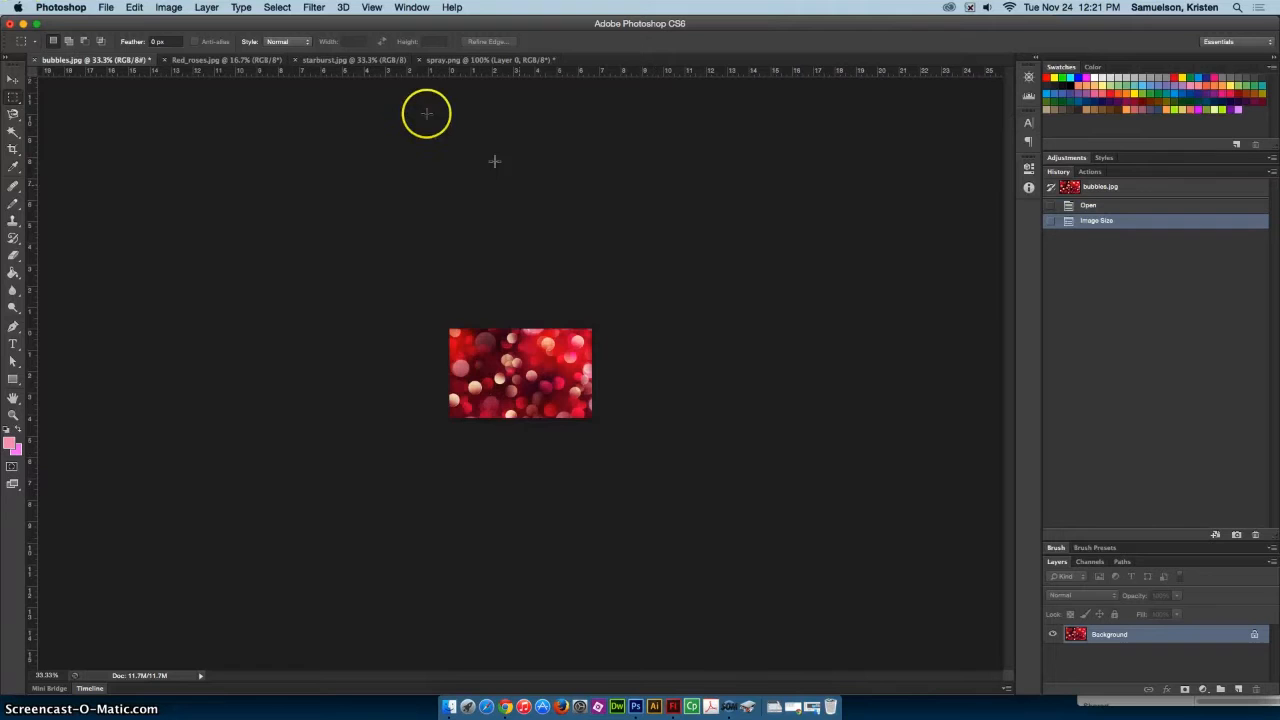
Save the resized bubbles image as the JPEG bubbles.jpg in the red folder on the desktop, at maximum quality 12
{"action": "left_click", "coordinate": [105, 7]}
{"action": "left_click", "coordinate": [153, 162]}
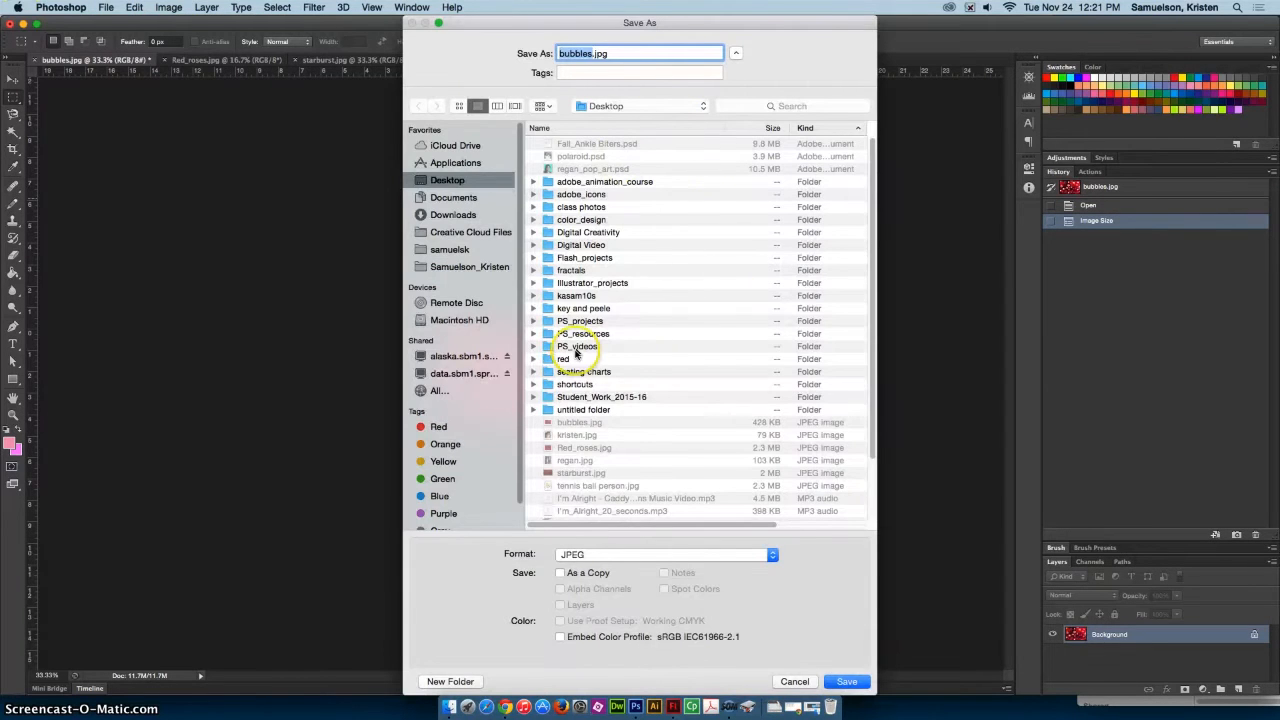
{"action": "double_click", "coordinate": [566, 358]}
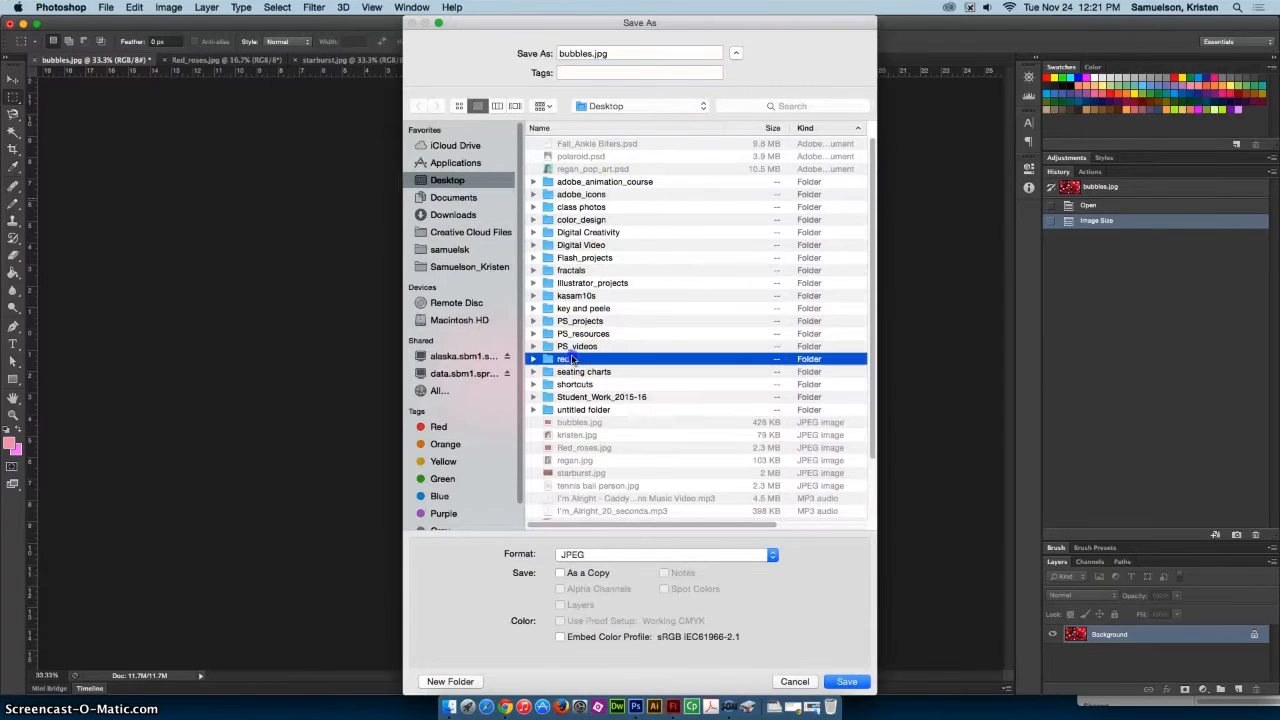
{"action": "left_click", "coordinate": [848, 682]}
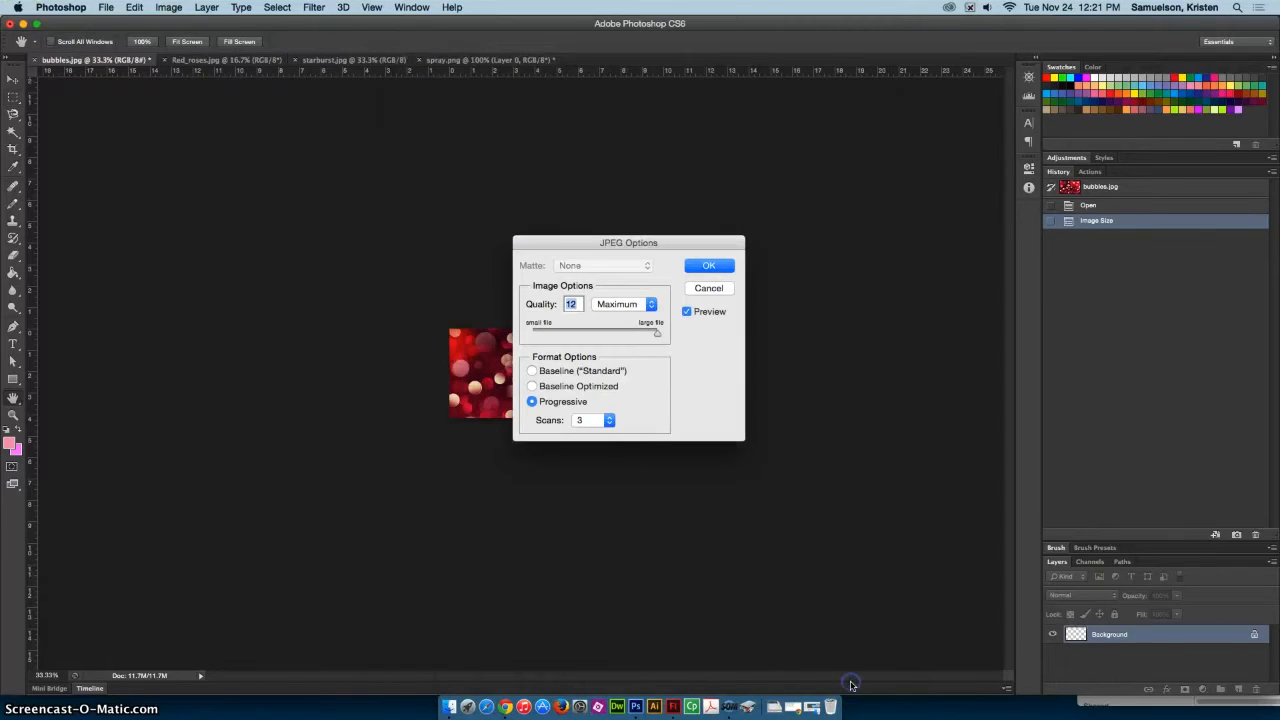
{"action": "left_click", "coordinate": [712, 265]}
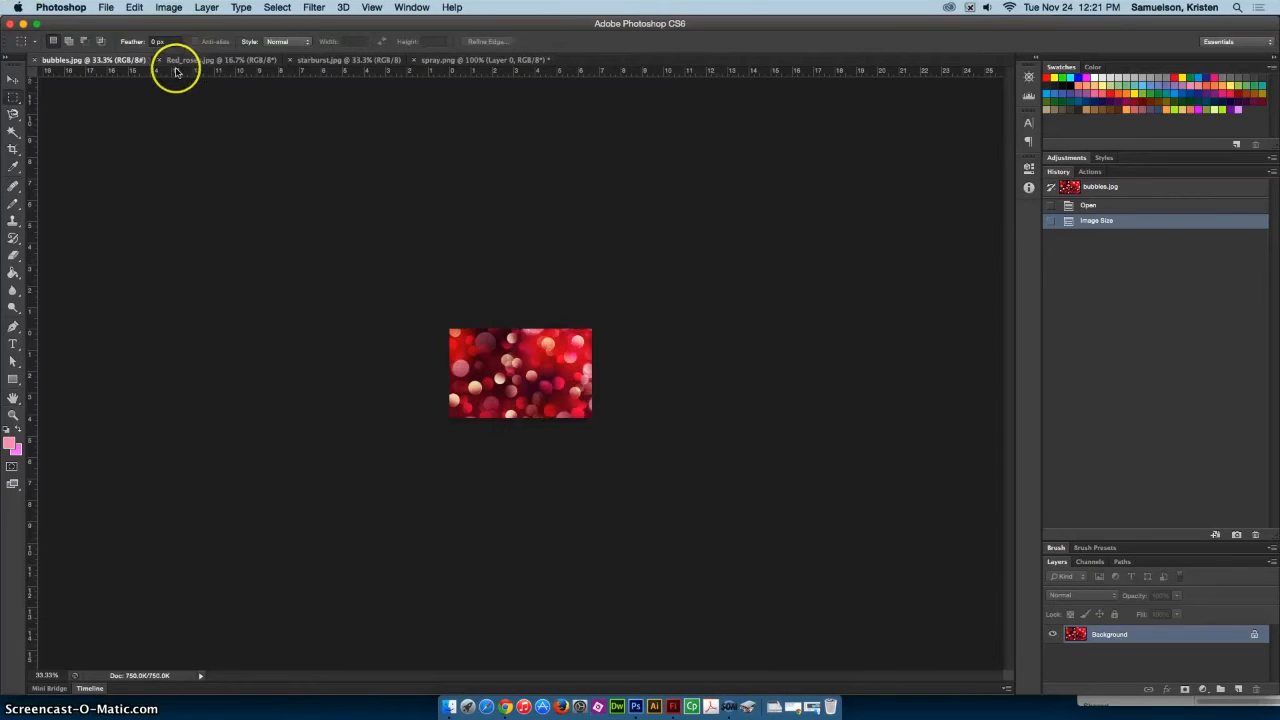
Quit Photoshop without saving the changes to spray.png
{"action": "left_click", "coordinate": [55, 7]}
{"action": "left_click", "coordinate": [113, 137]}
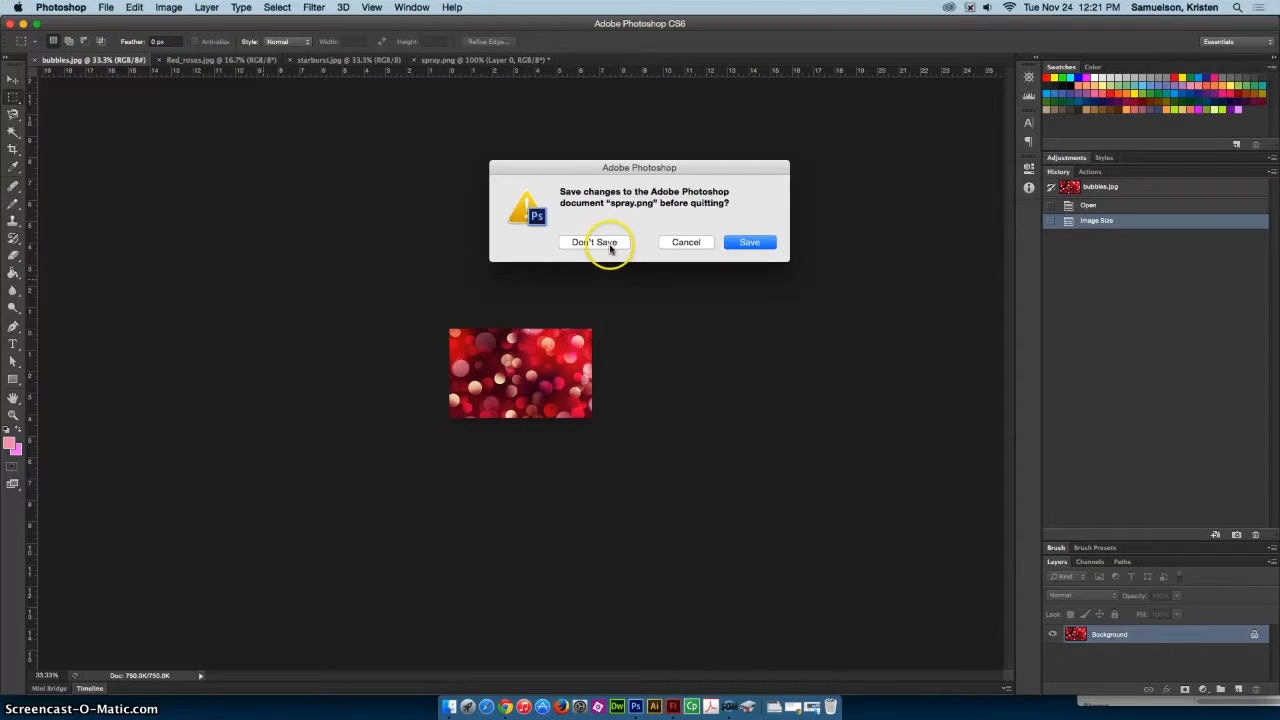
{"action": "left_click", "coordinate": [627, 247]}
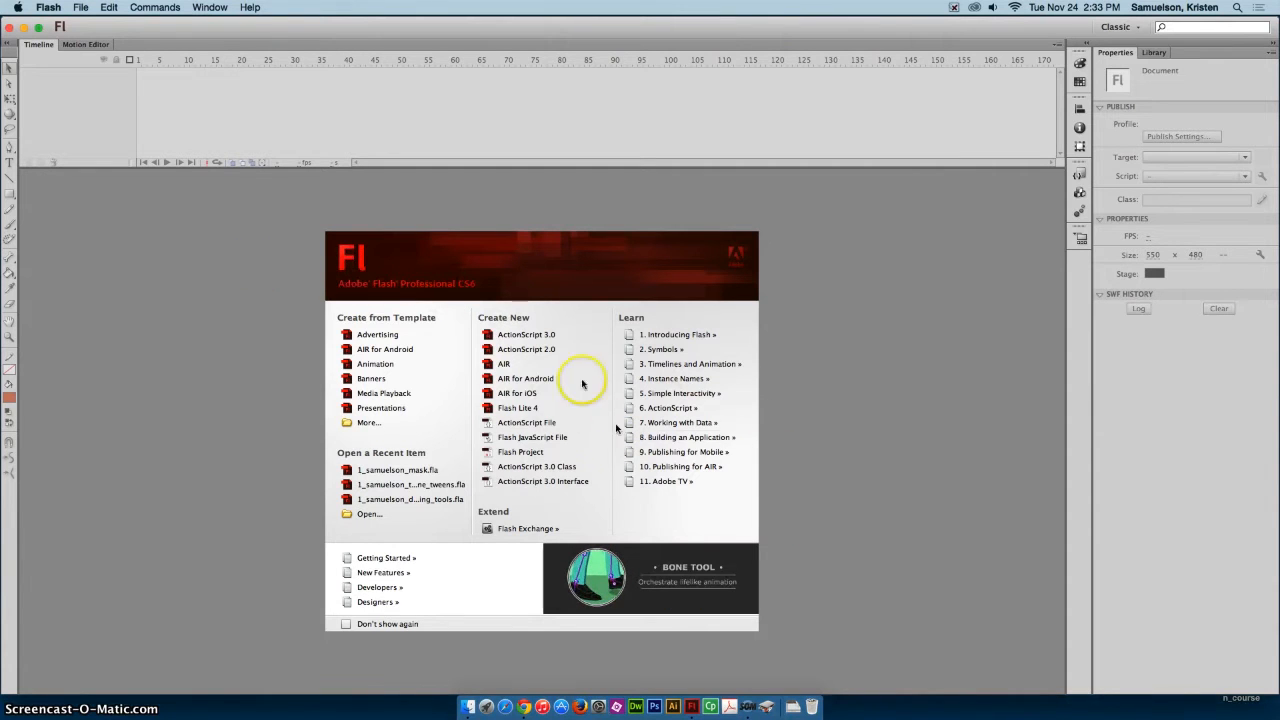
In Flash Professional, create a new ActionScript 2.0 document and set its frame rate to 20 fps
{"action": "left_click", "coordinate": [537, 350]}
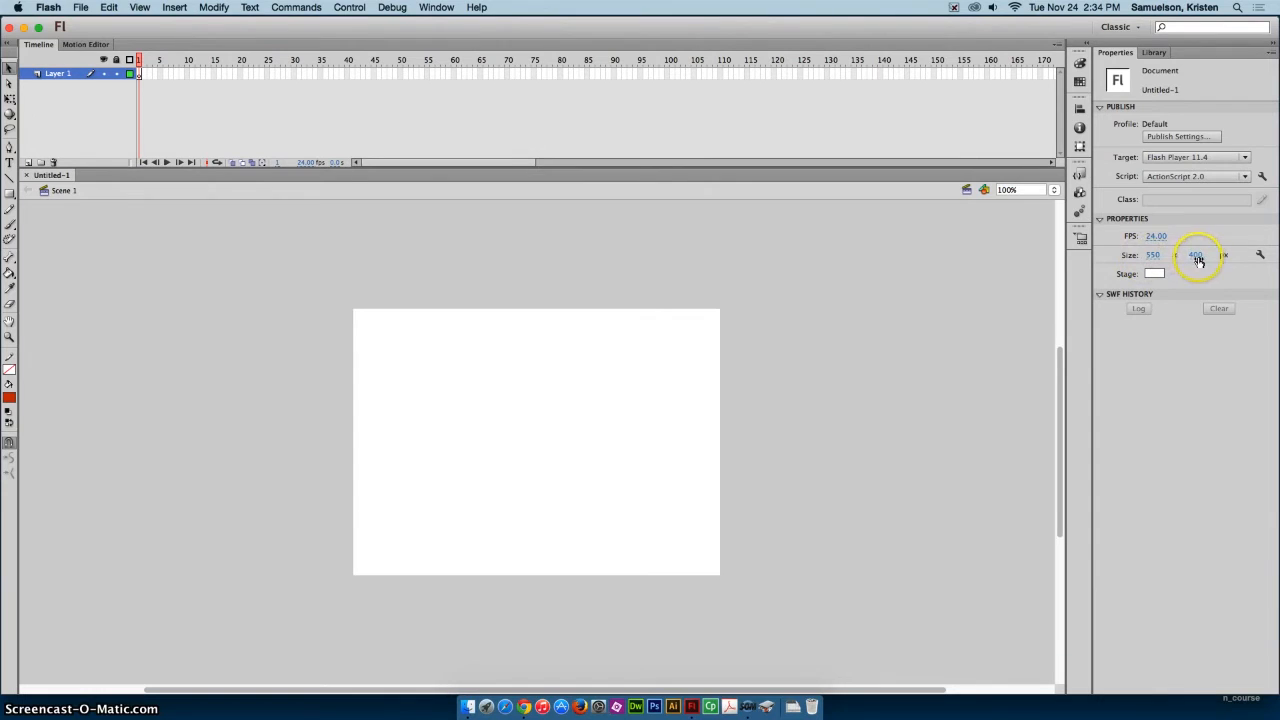
{"action": "left_click", "coordinate": [1155, 236]}
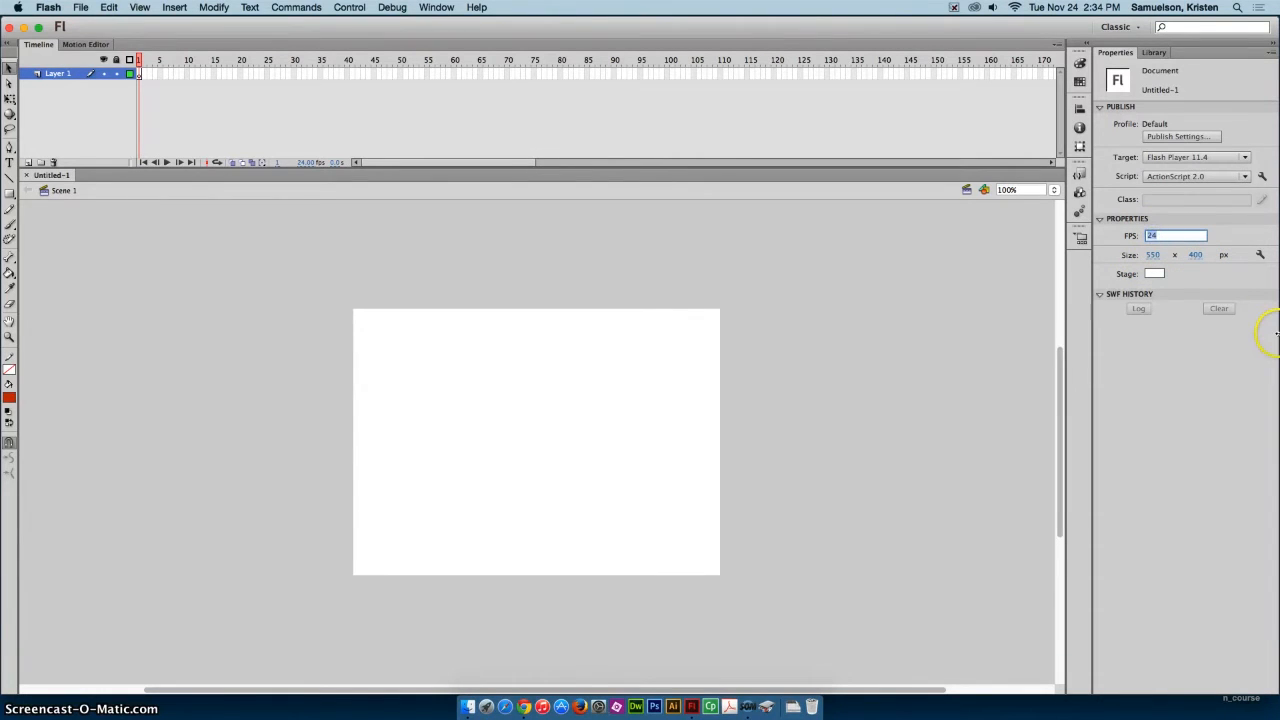
{"action": "key", "text": "Return"}
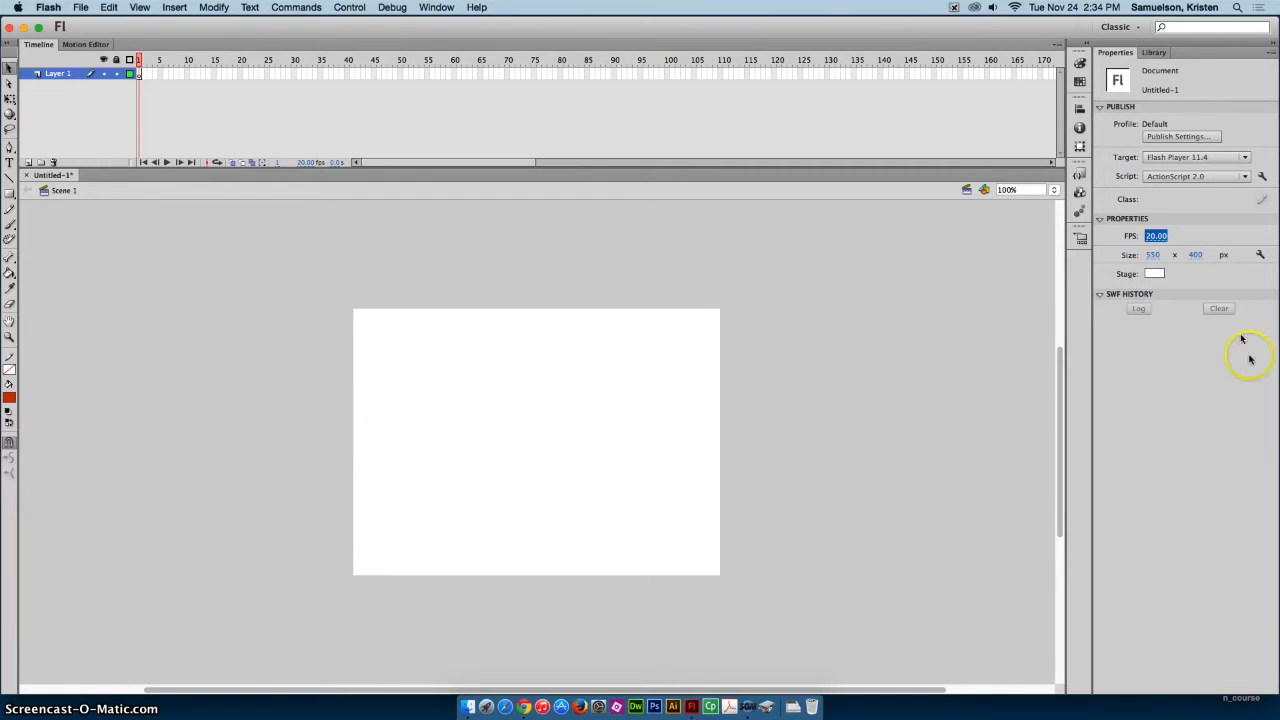
Import UH.jpg, bubbles.jpg, Red_roses.jpg and starburst.jpg from the red folder into the library
{"action": "left_click", "coordinate": [80, 7]}
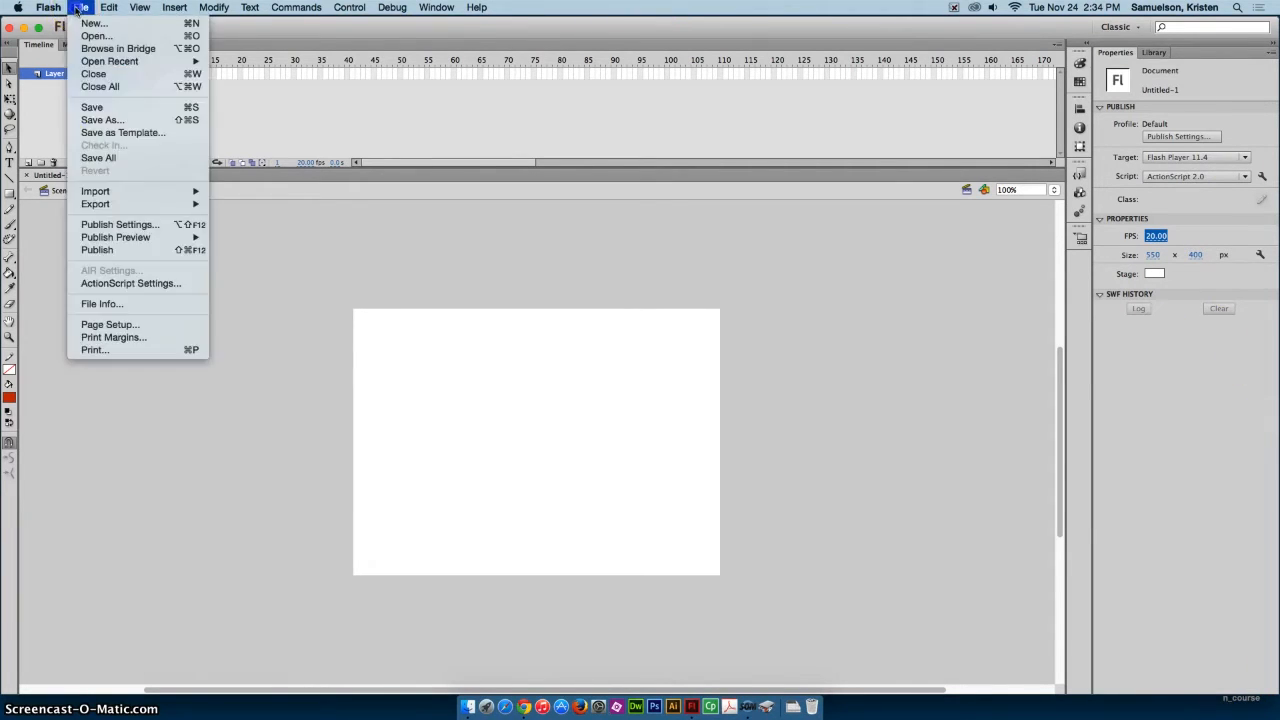
{"action": "mouse_move", "coordinate": [116, 197]}
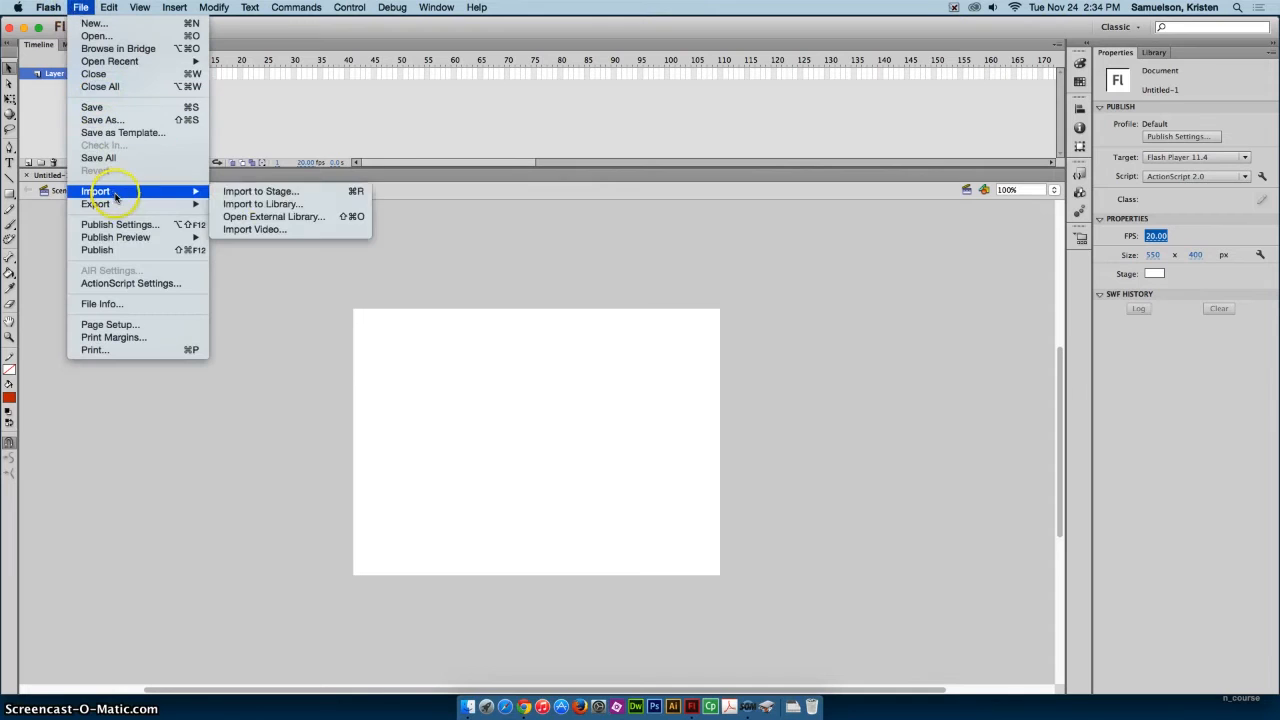
{"action": "left_click", "coordinate": [278, 205]}
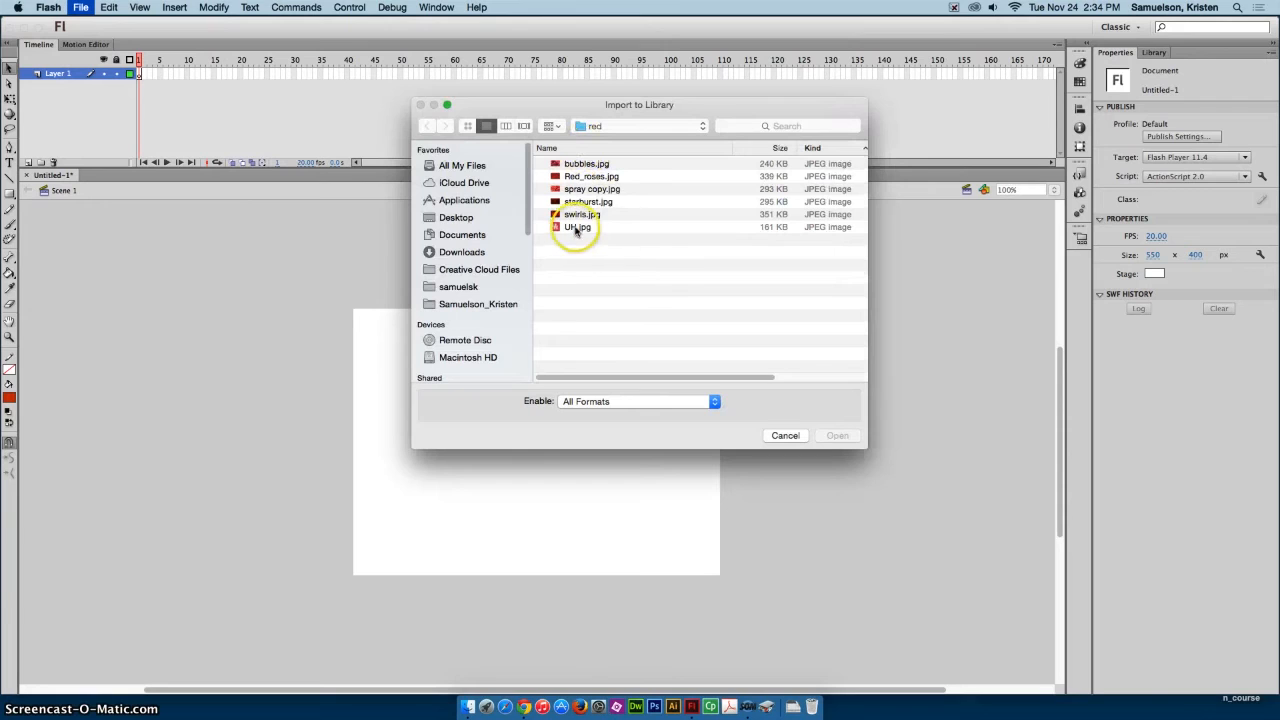
{"action": "left_click", "coordinate": [578, 228]}
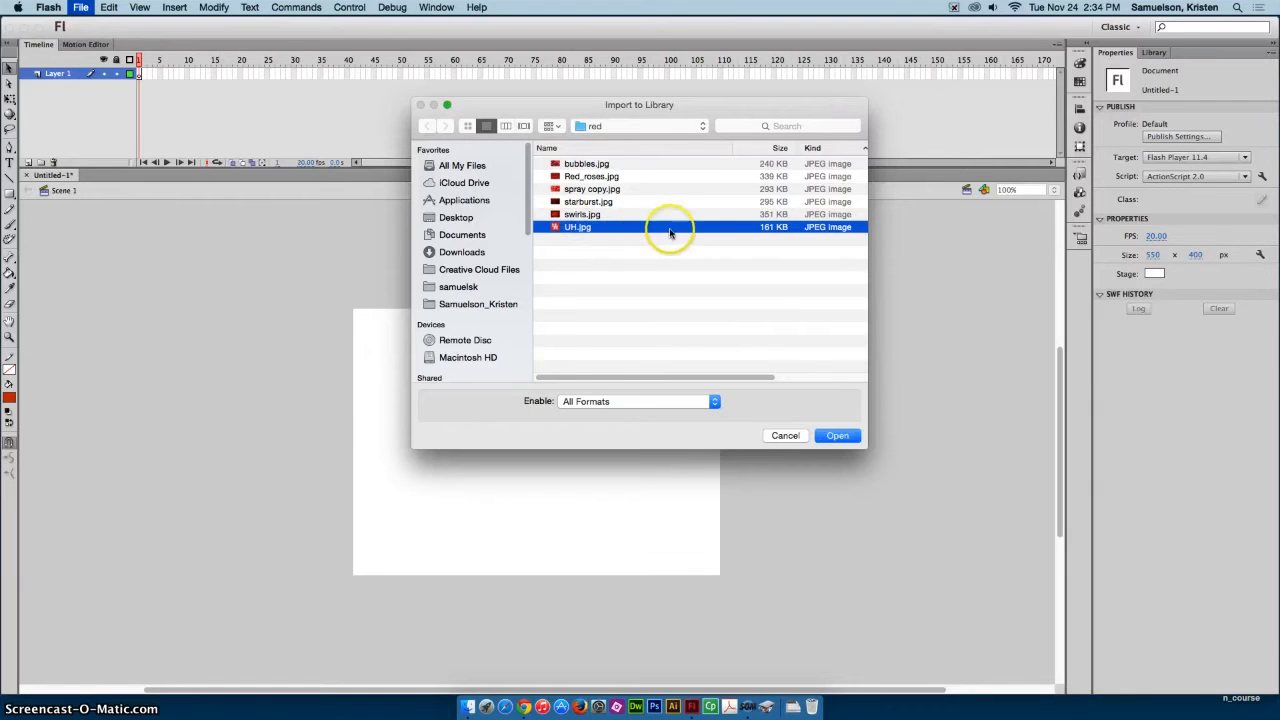
{"action": "left_click", "coordinate": [612, 164], "text": "super"}
{"action": "left_click", "coordinate": [617, 177], "text": "super"}
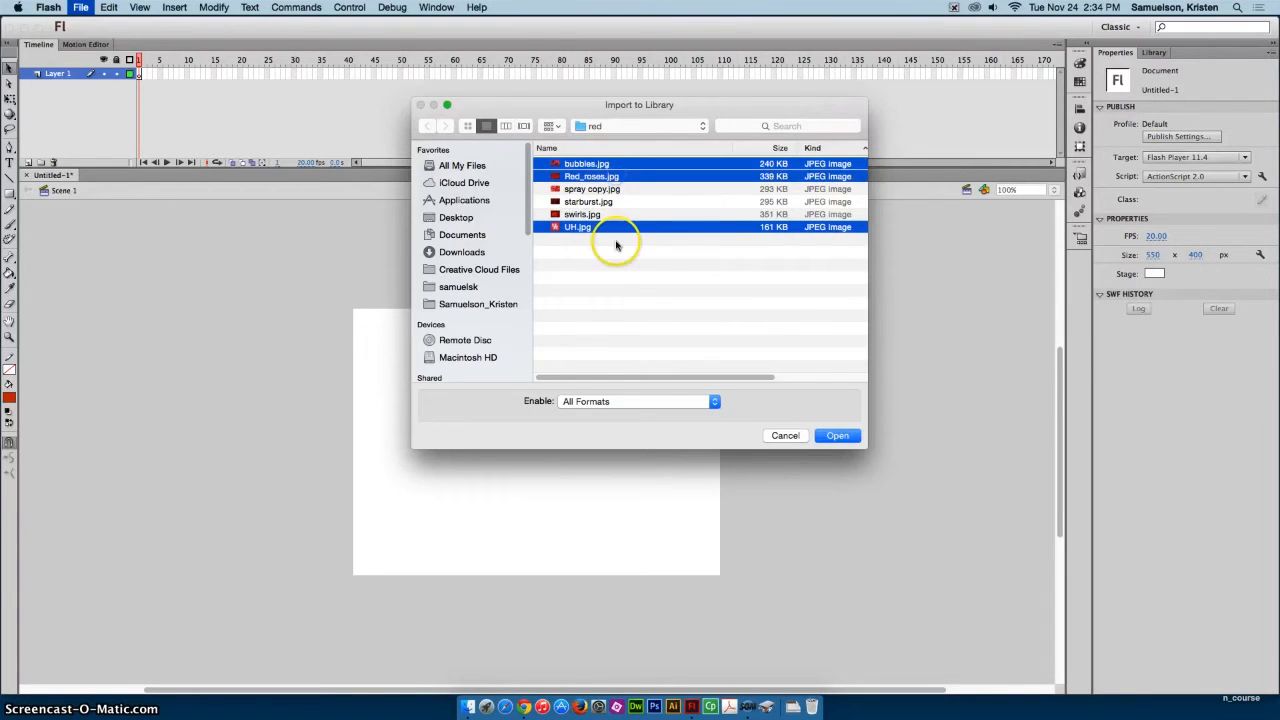
{"action": "left_click", "coordinate": [610, 203], "text": "super"}
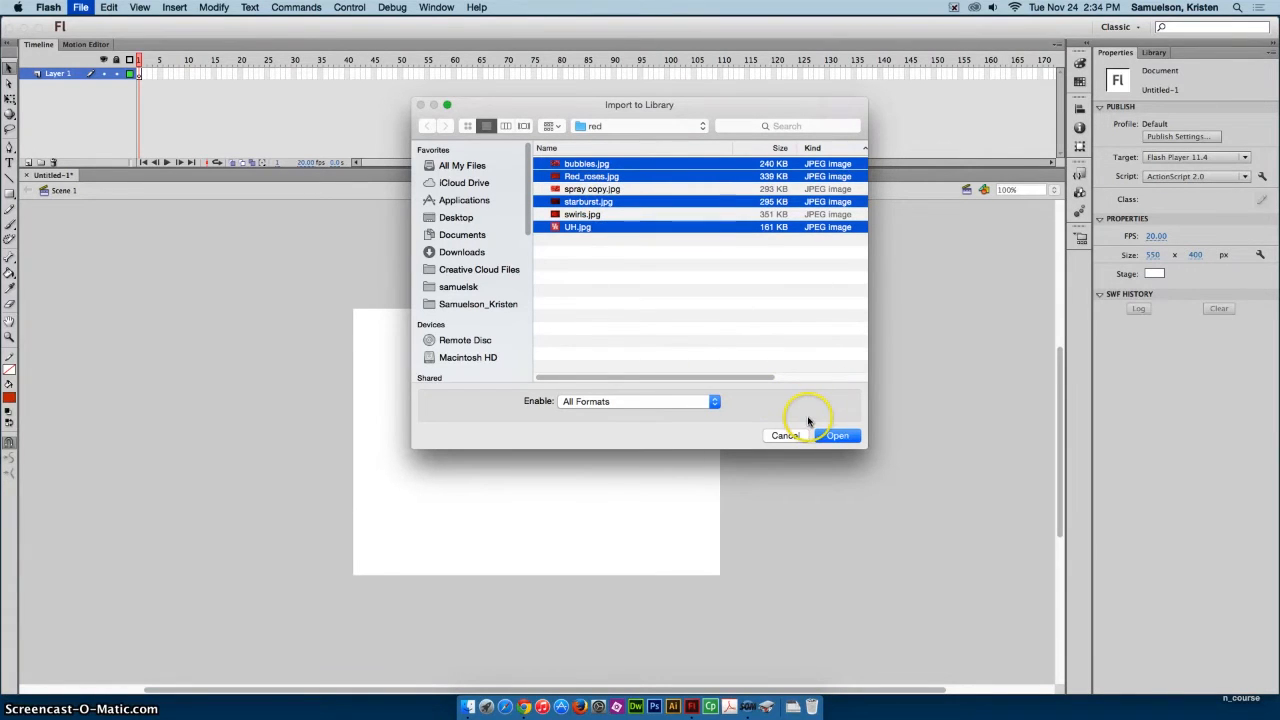
{"action": "left_click", "coordinate": [834, 437]}
Place all four imported images from the library together on the stage
{"action": "left_click", "coordinate": [1155, 53]}
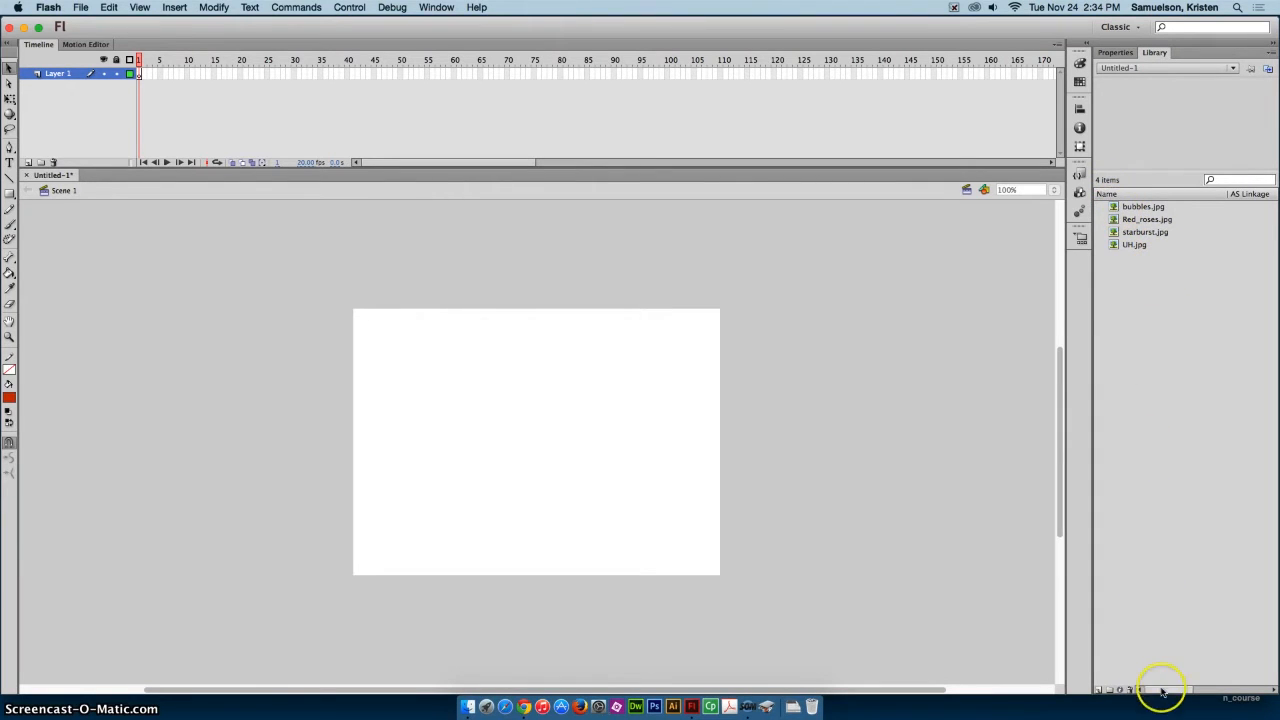
{"action": "left_click_drag", "start_coordinate": [1161, 690], "coordinate": [1251, 689]}
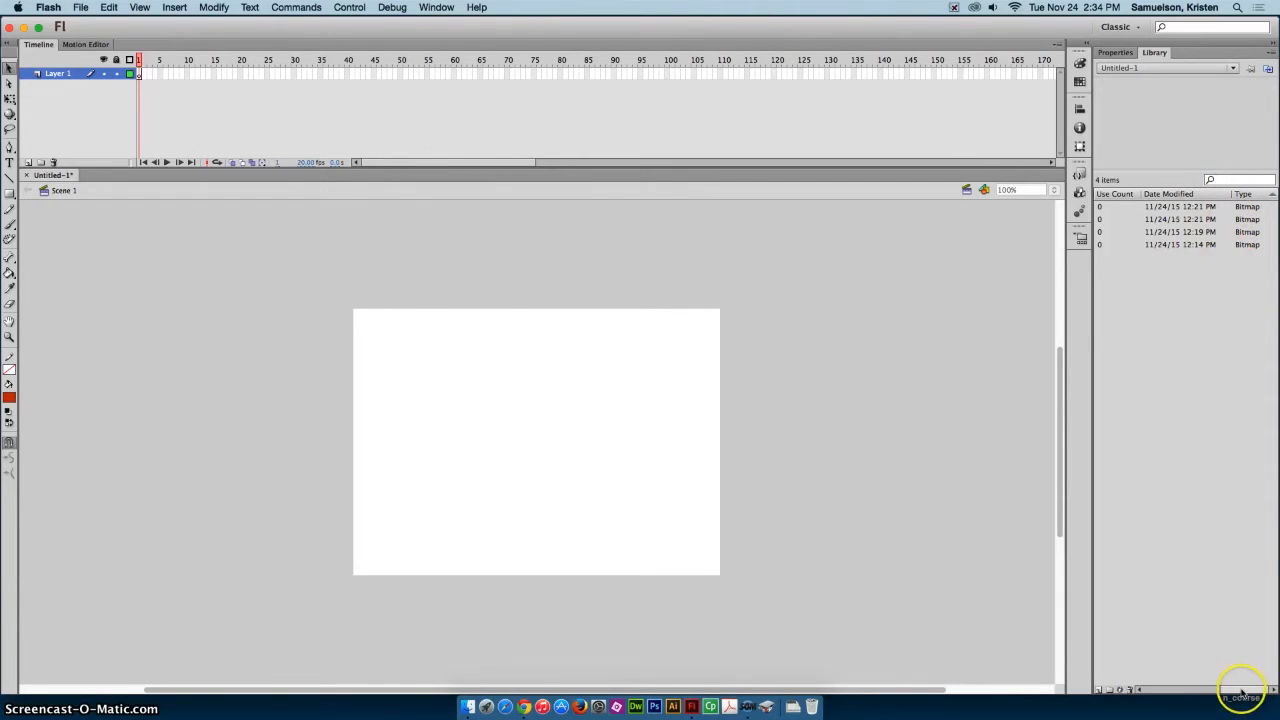
{"action": "left_click_drag", "start_coordinate": [1243, 690], "coordinate": [1158, 685]}
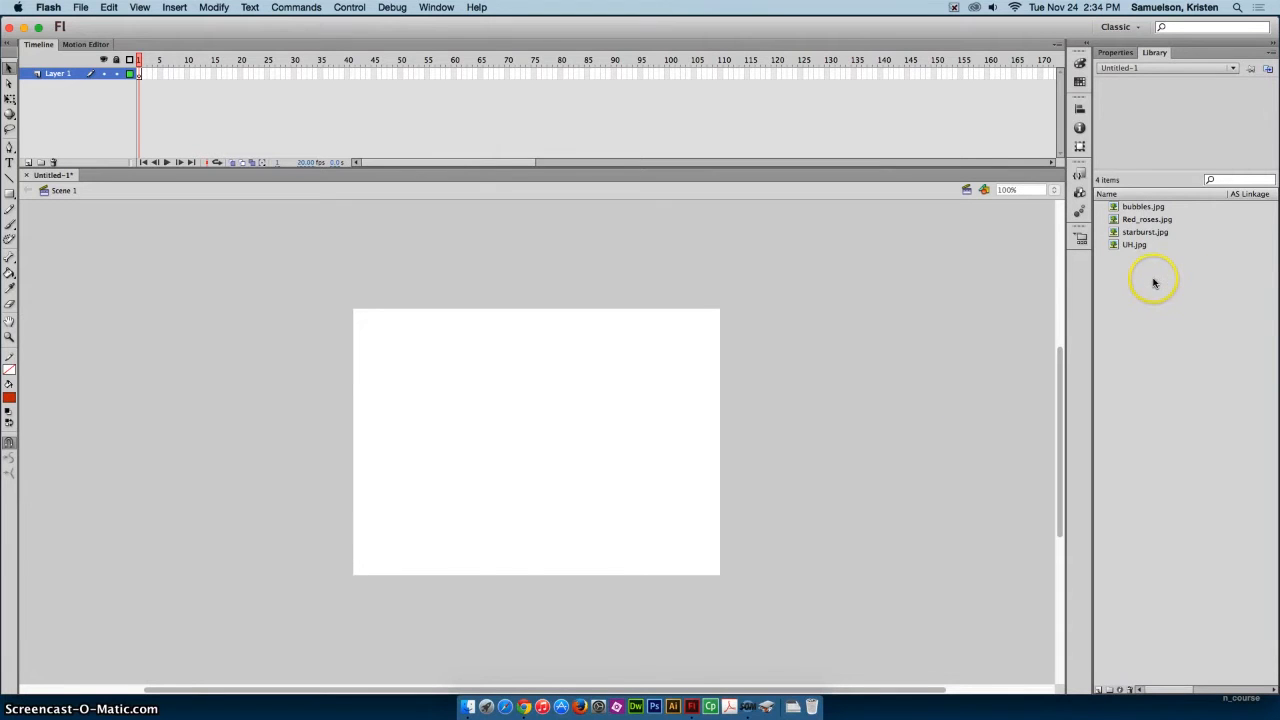
{"action": "left_click_drag", "start_coordinate": [1152, 278], "coordinate": [532, 388]}
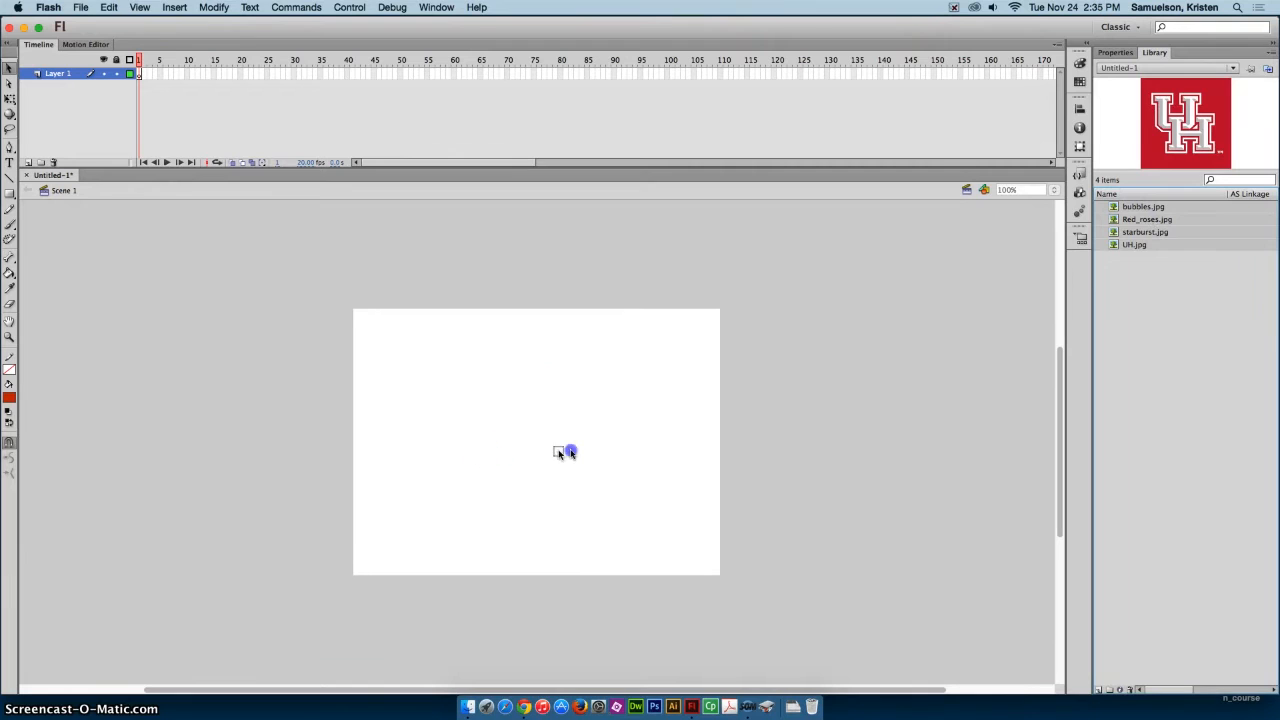
{"action": "left_click_drag", "start_coordinate": [572, 452], "coordinate": [572, 451]}
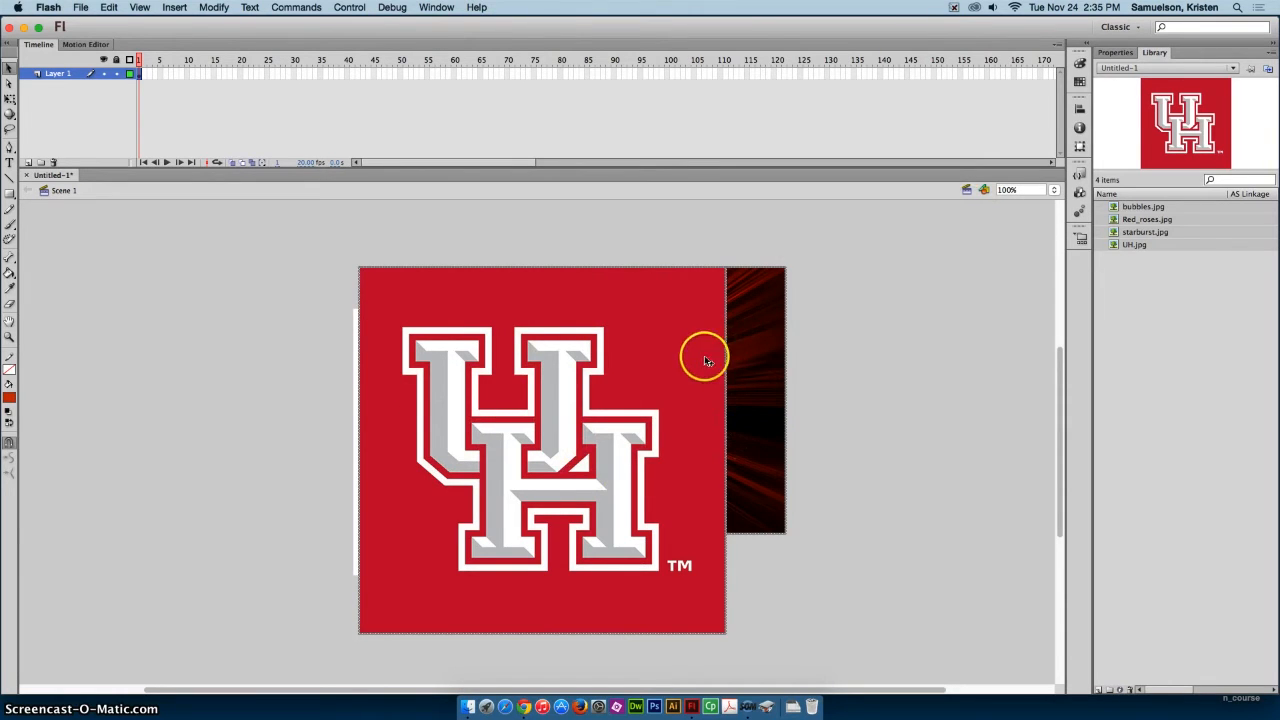
Center the four selected images horizontally and vertically, aligned to the stage
{"action": "left_click", "coordinate": [1080, 108]}
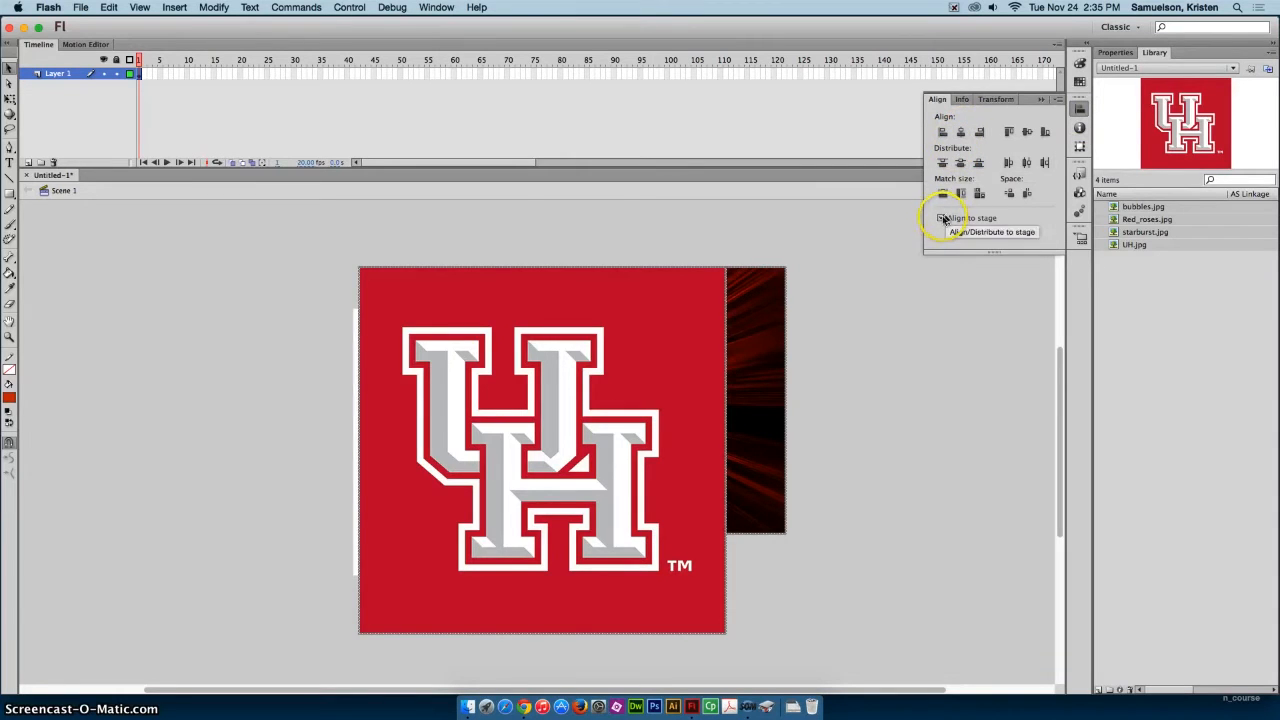
{"action": "left_click", "coordinate": [961, 132]}
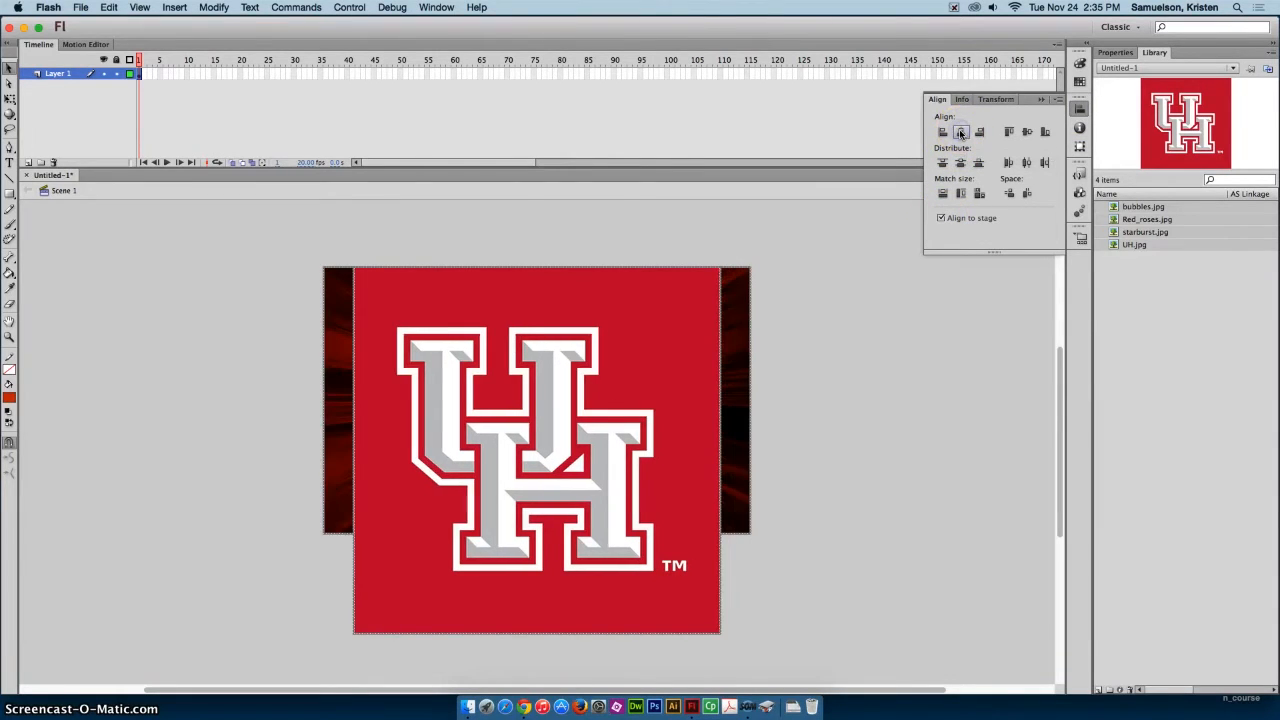
{"action": "left_click", "coordinate": [1026, 132]}
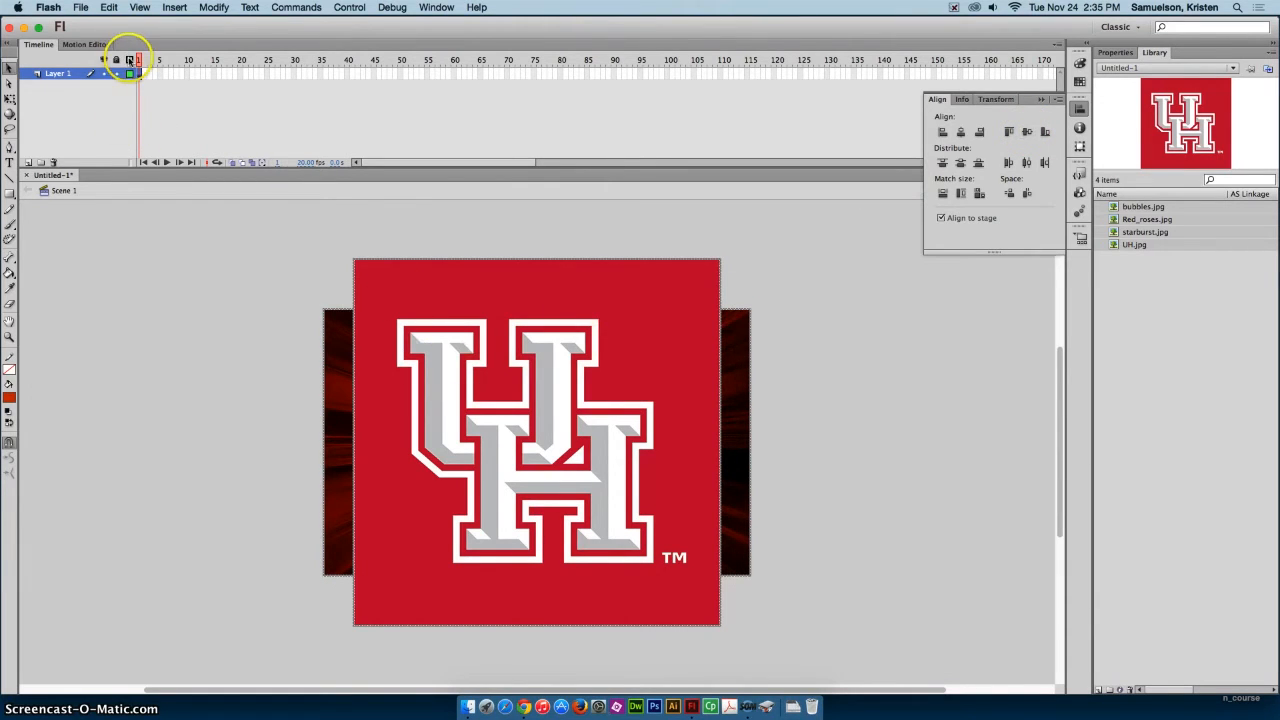
Toggle the outline display of Layer 1 to check how the stacked images line up with the stage
{"action": "left_click", "coordinate": [129, 60]}
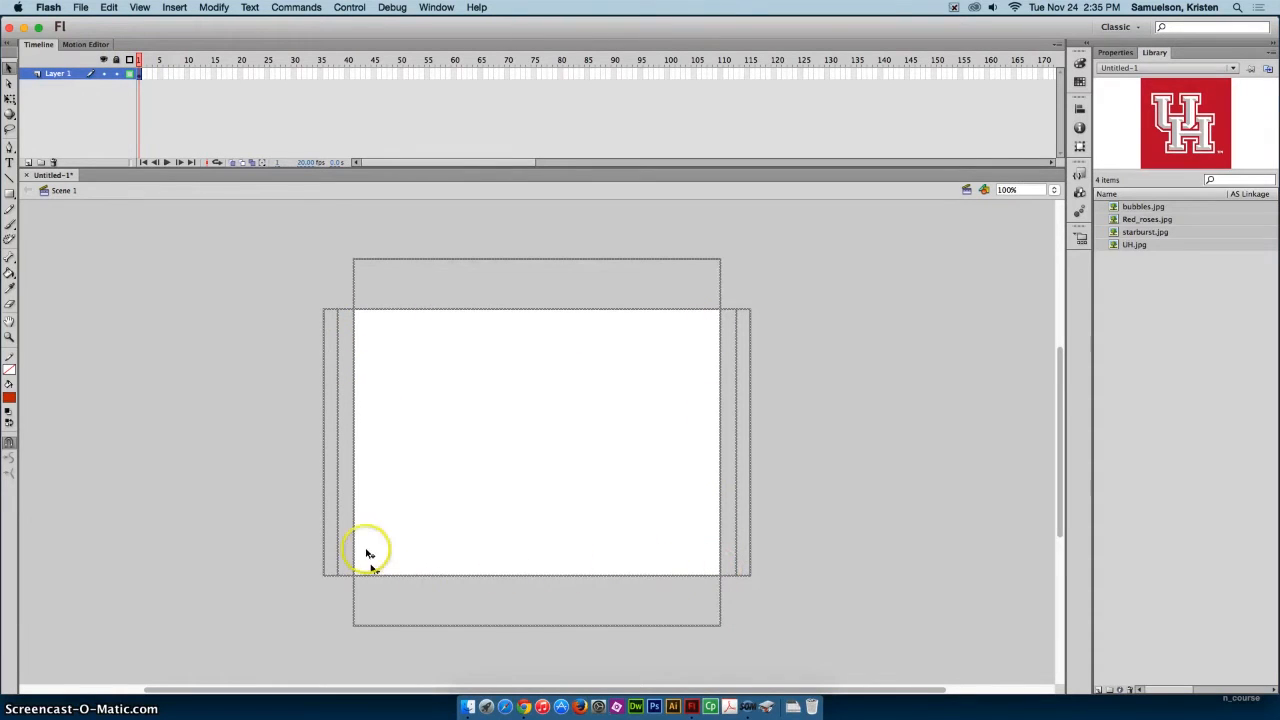
{"action": "left_click", "coordinate": [129, 74]}
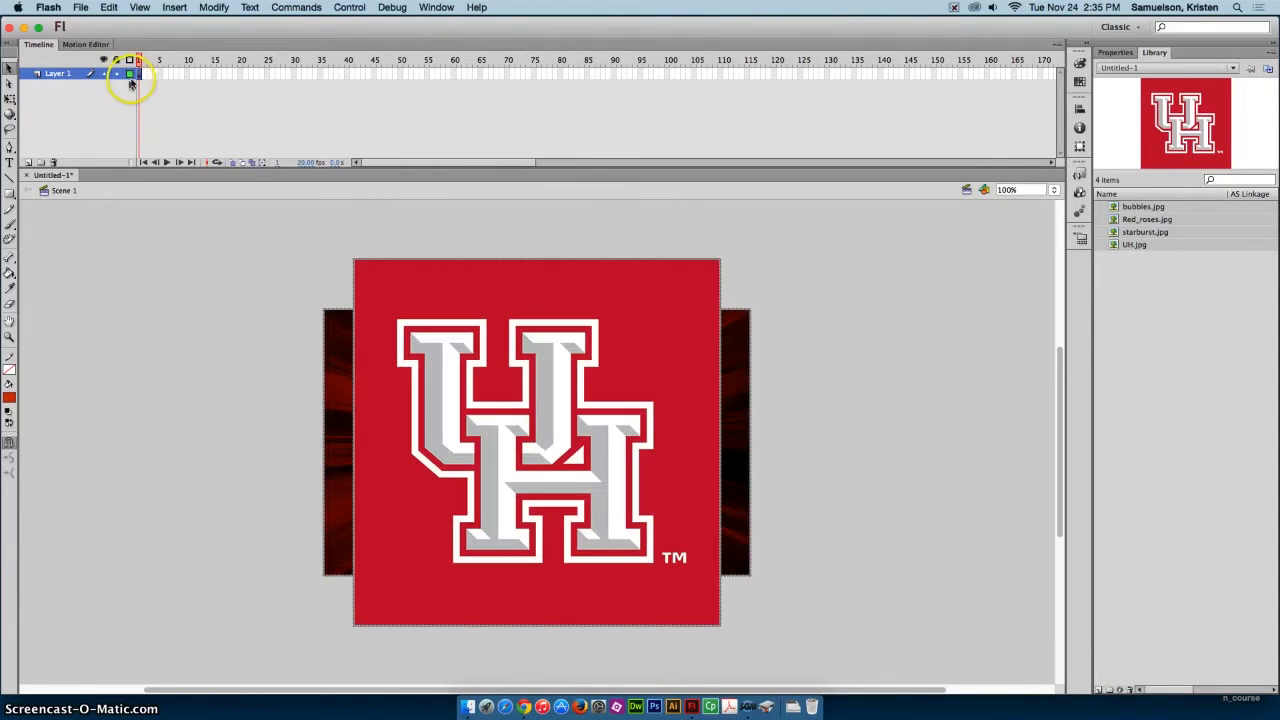
{"action": "left_click", "coordinate": [130, 75]}
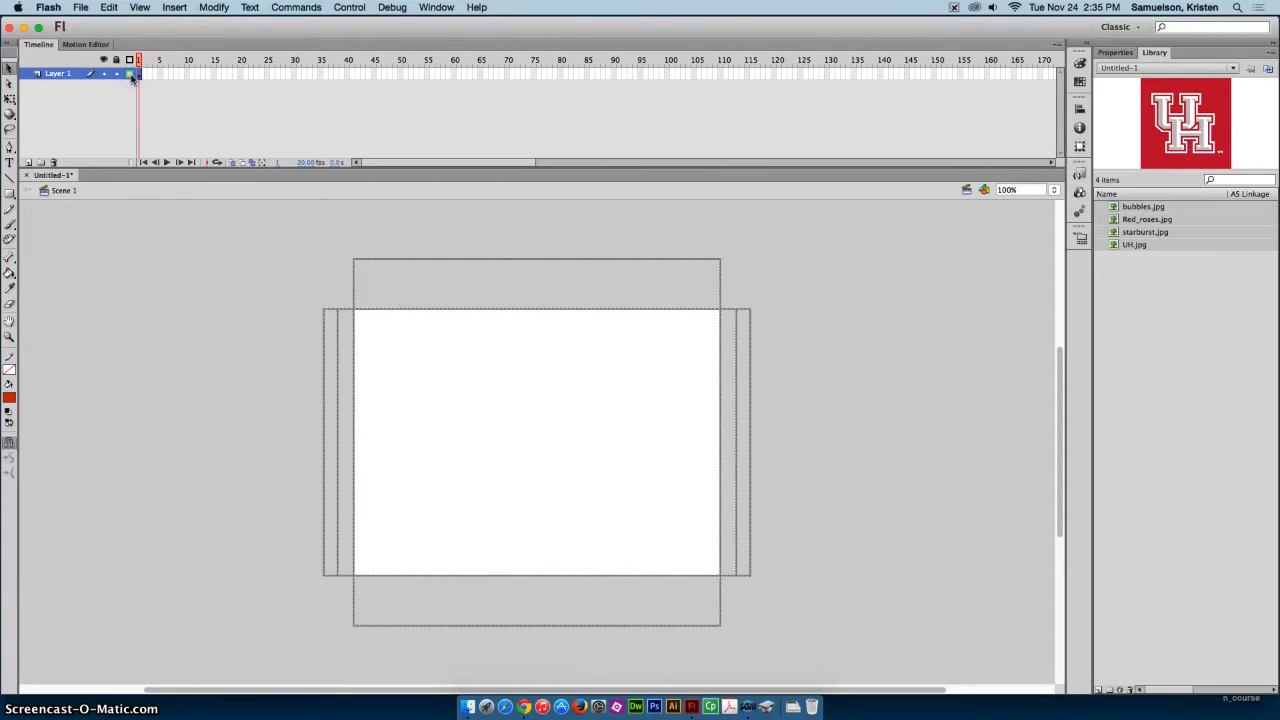
{"action": "left_click", "coordinate": [130, 75]}
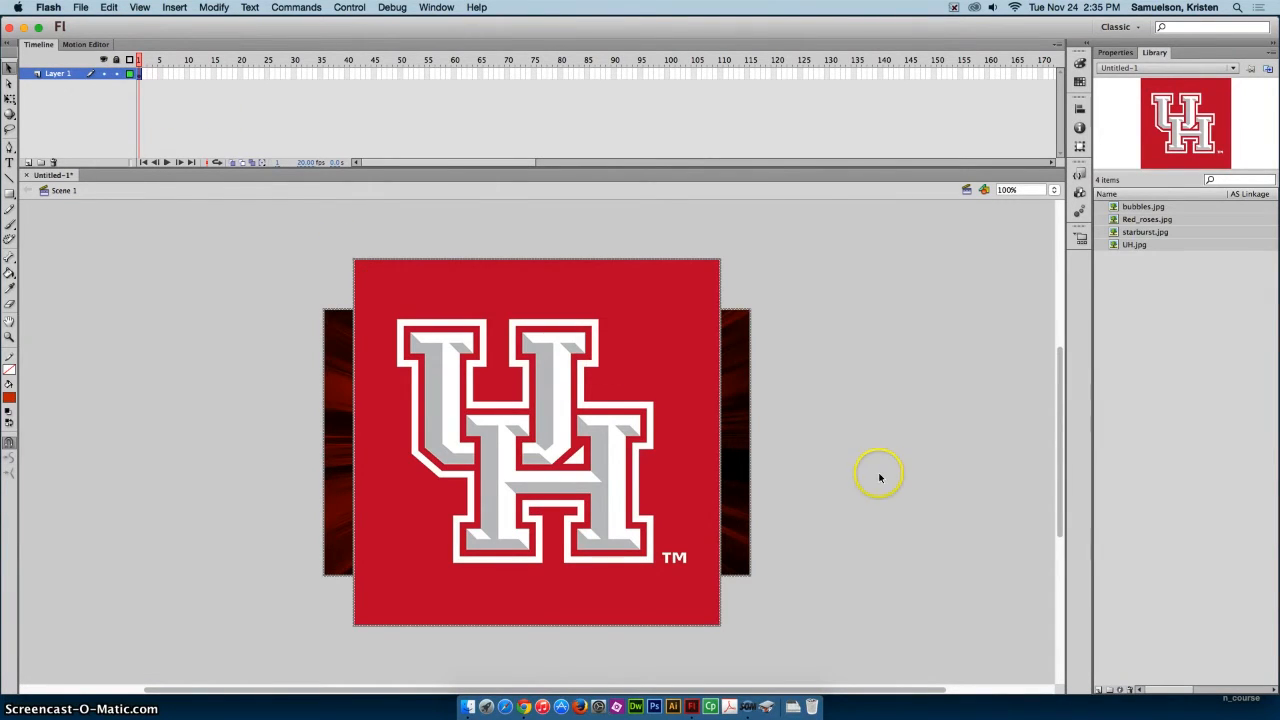
Distribute the stacked images to separate layers and delete the emptied Layer 1
{"action": "right_click", "coordinate": [637, 401]}
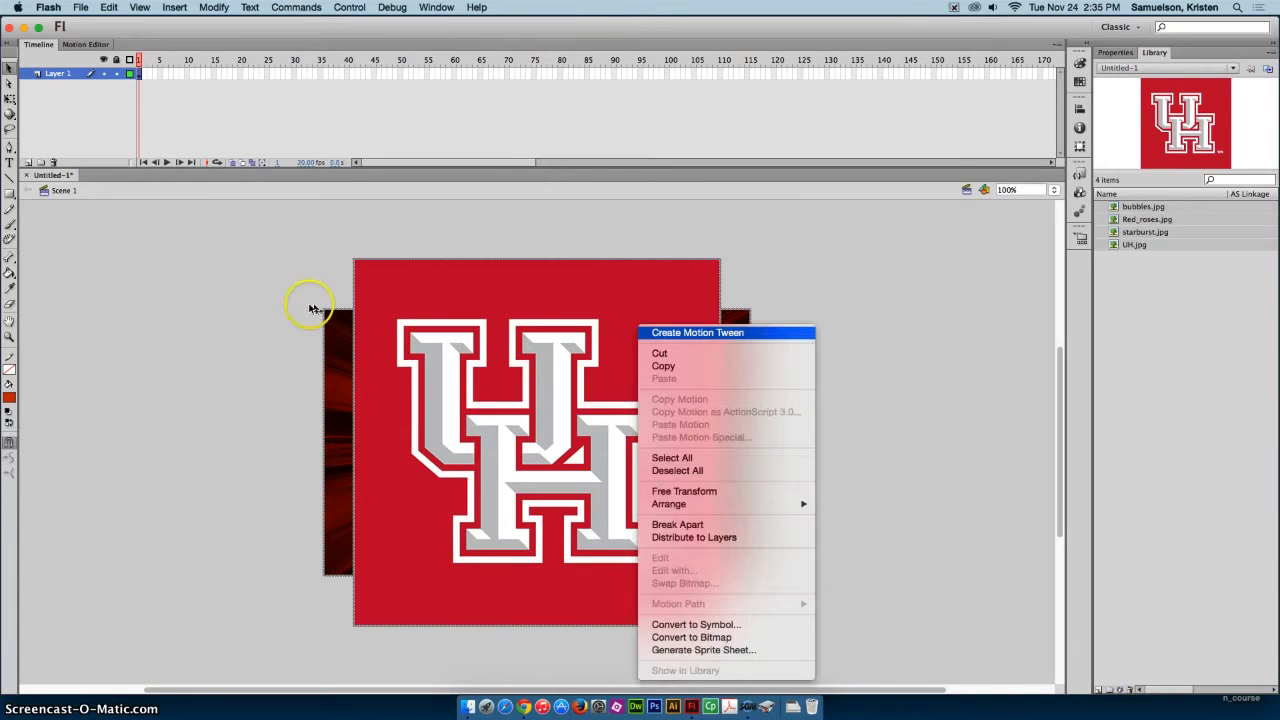
{"action": "left_click", "coordinate": [719, 539]}
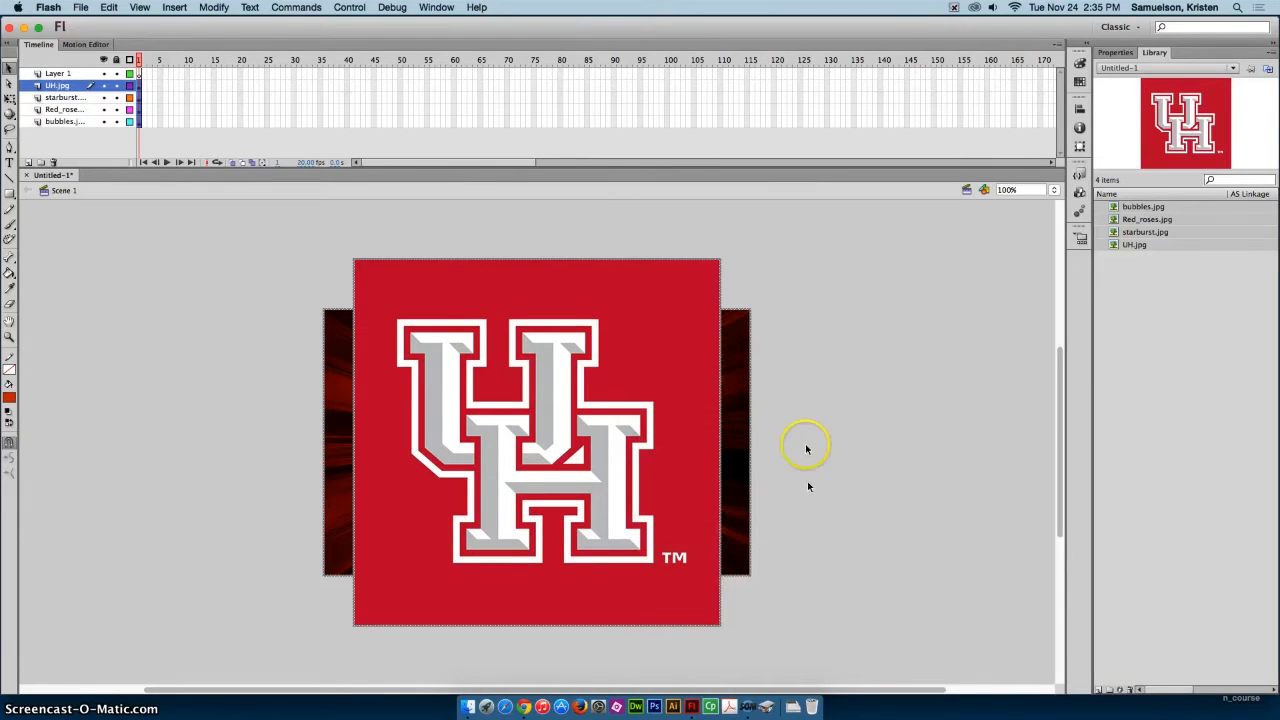
{"action": "left_click", "coordinate": [66, 121]}
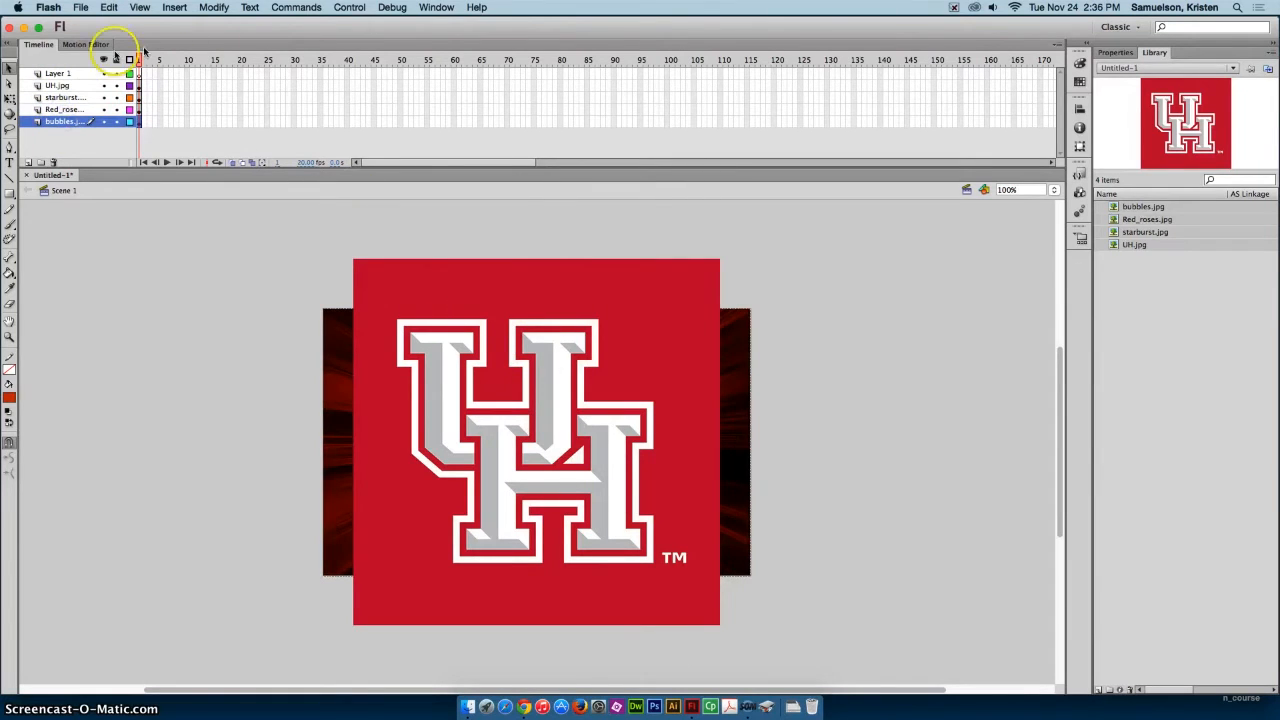
{"action": "left_click", "coordinate": [80, 76]}
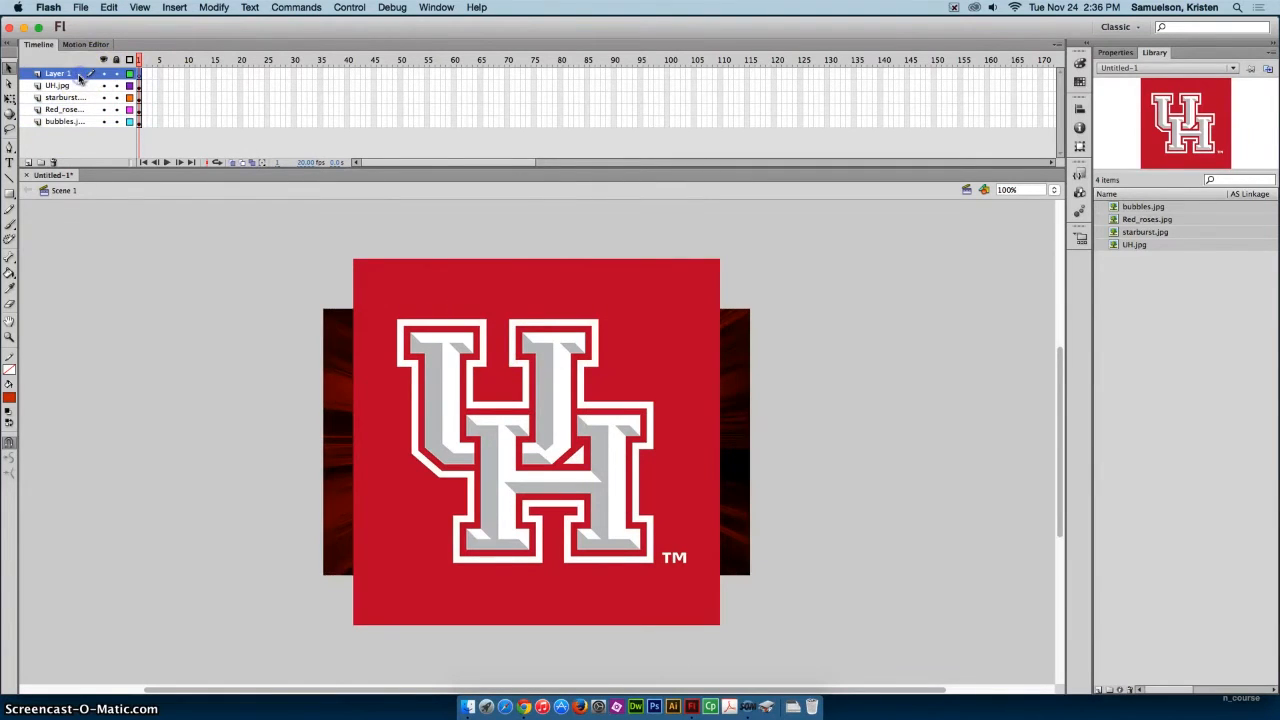
{"action": "left_click", "coordinate": [54, 163]}
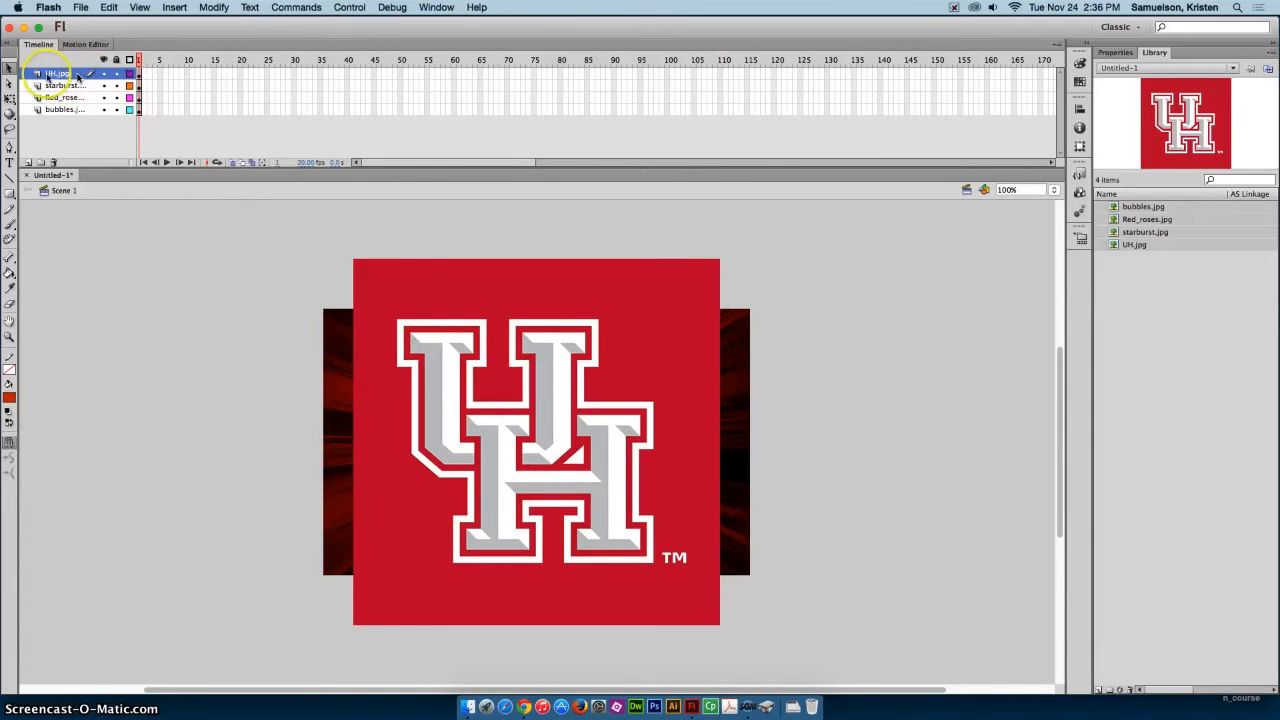
Convert the UH logo image to a Movie Clip symbol named UH
{"action": "left_click", "coordinate": [139, 75]}
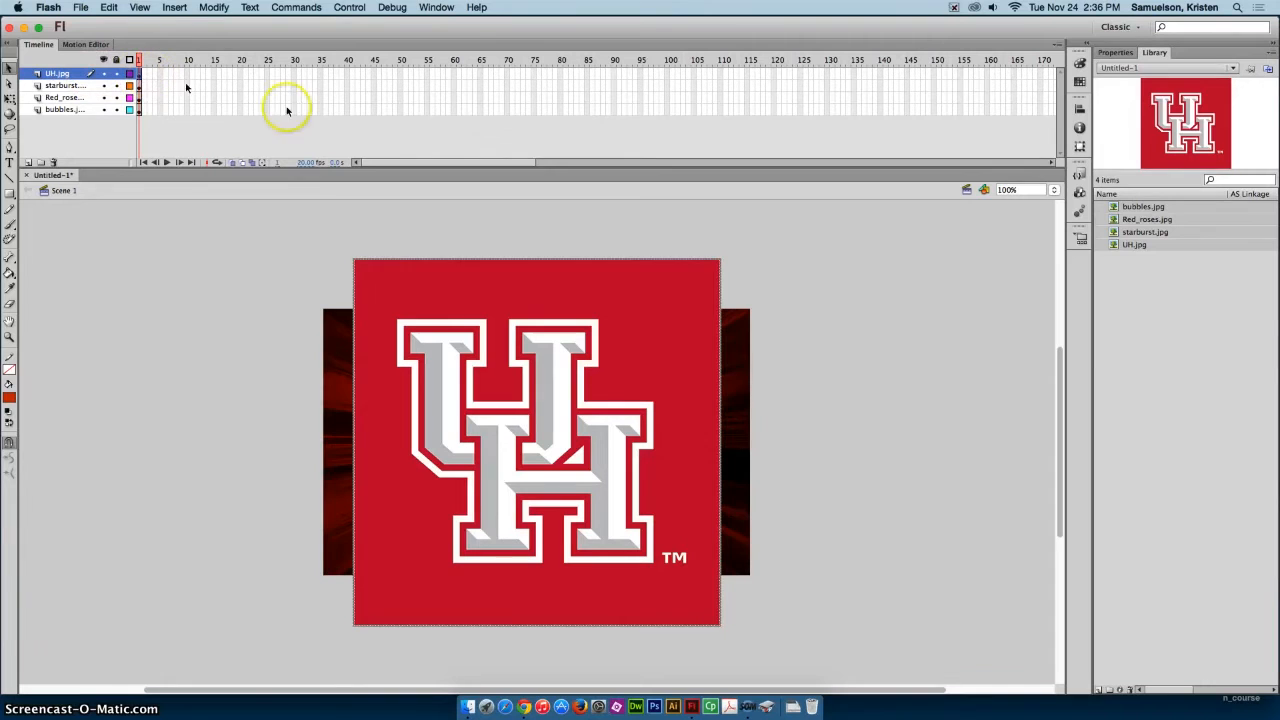
{"action": "left_click", "coordinate": [434, 316]}
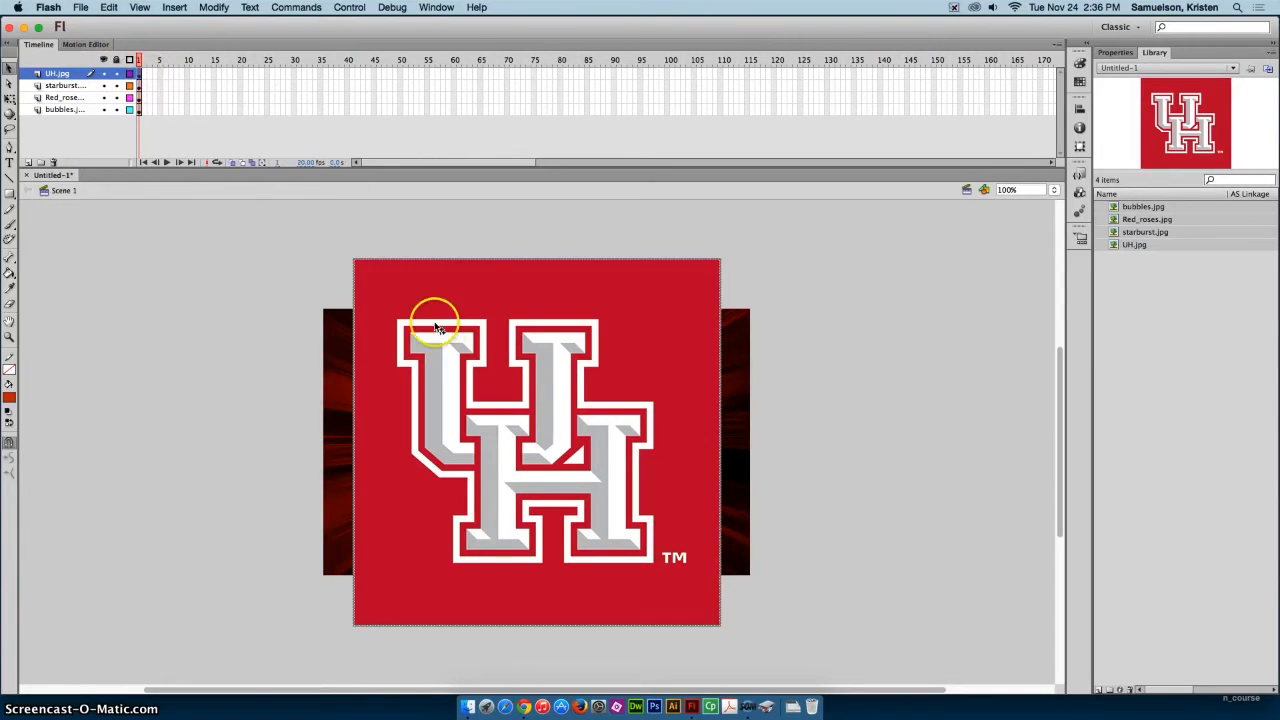
{"action": "left_click", "coordinate": [213, 7]}
{"action": "left_click", "coordinate": [250, 43]}
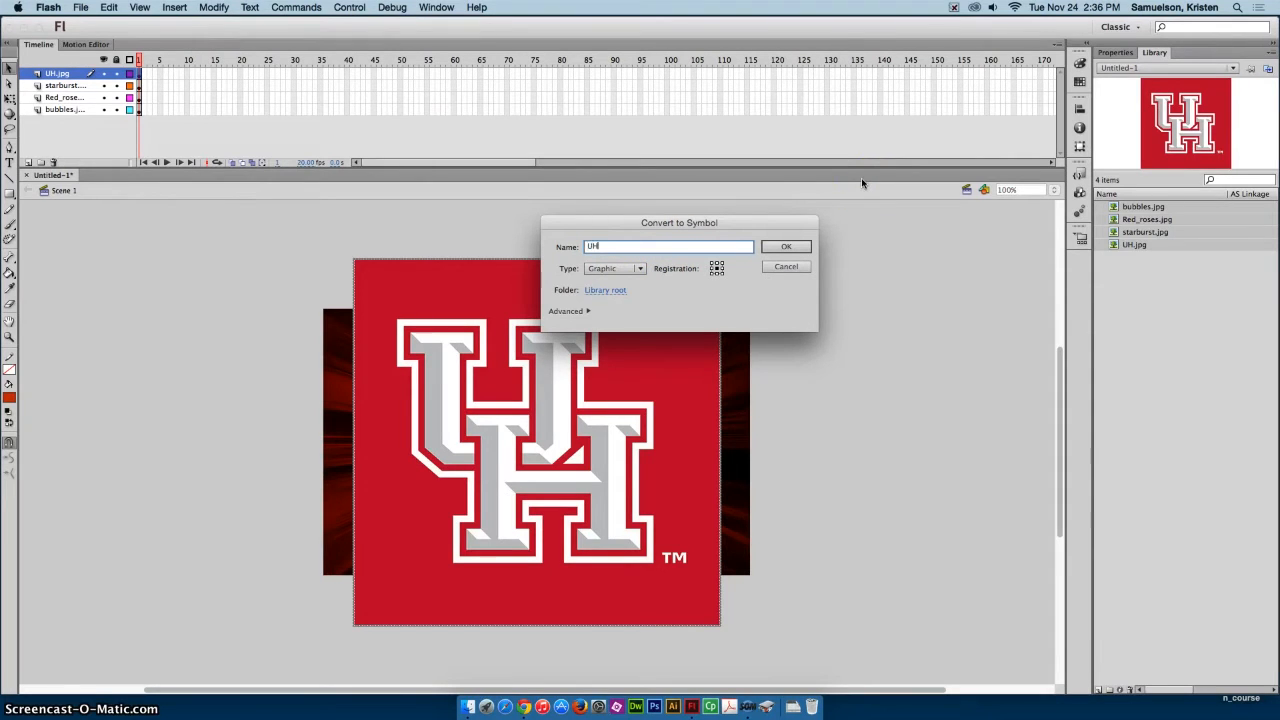
{"action": "left_click", "coordinate": [615, 270]}
{"action": "left_click", "coordinate": [615, 284]}
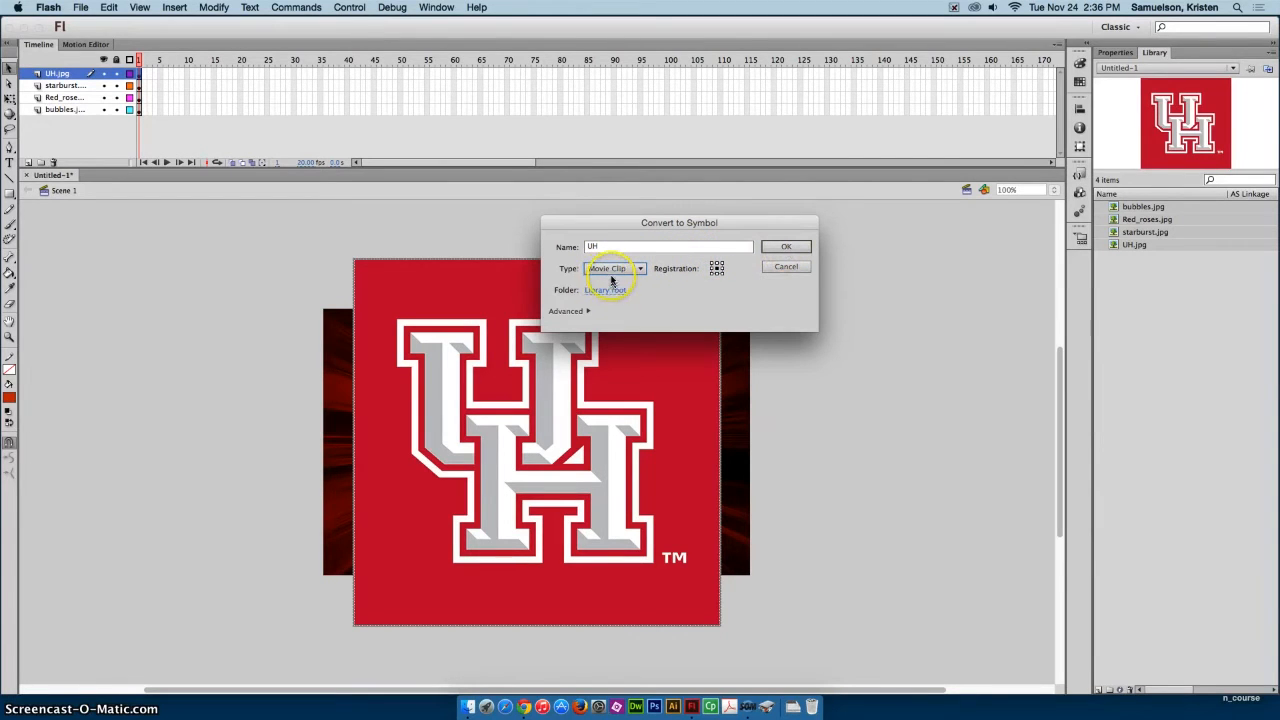
{"action": "left_click", "coordinate": [786, 246]}
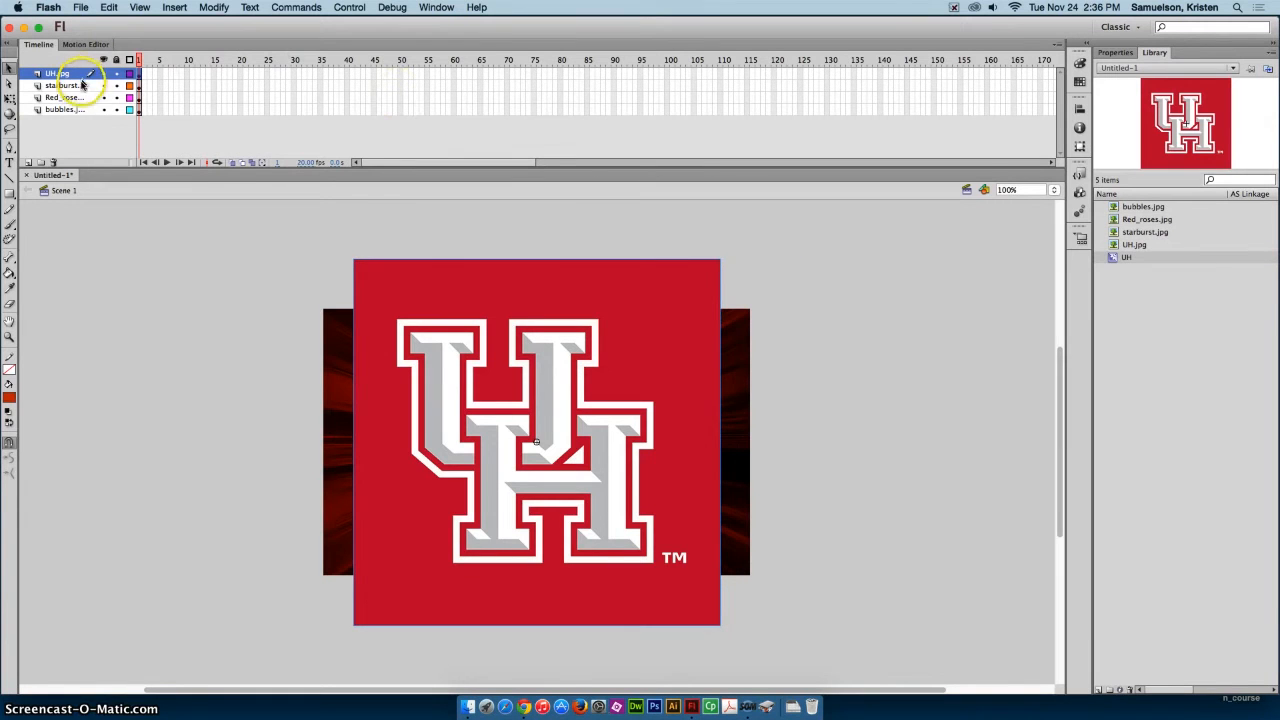
Lock and hide the UH.jpg layer, and convert the starburst image to a Movie Clip symbol named starburst
{"action": "left_click", "coordinate": [116, 73]}
{"action": "left_click", "coordinate": [103, 73]}
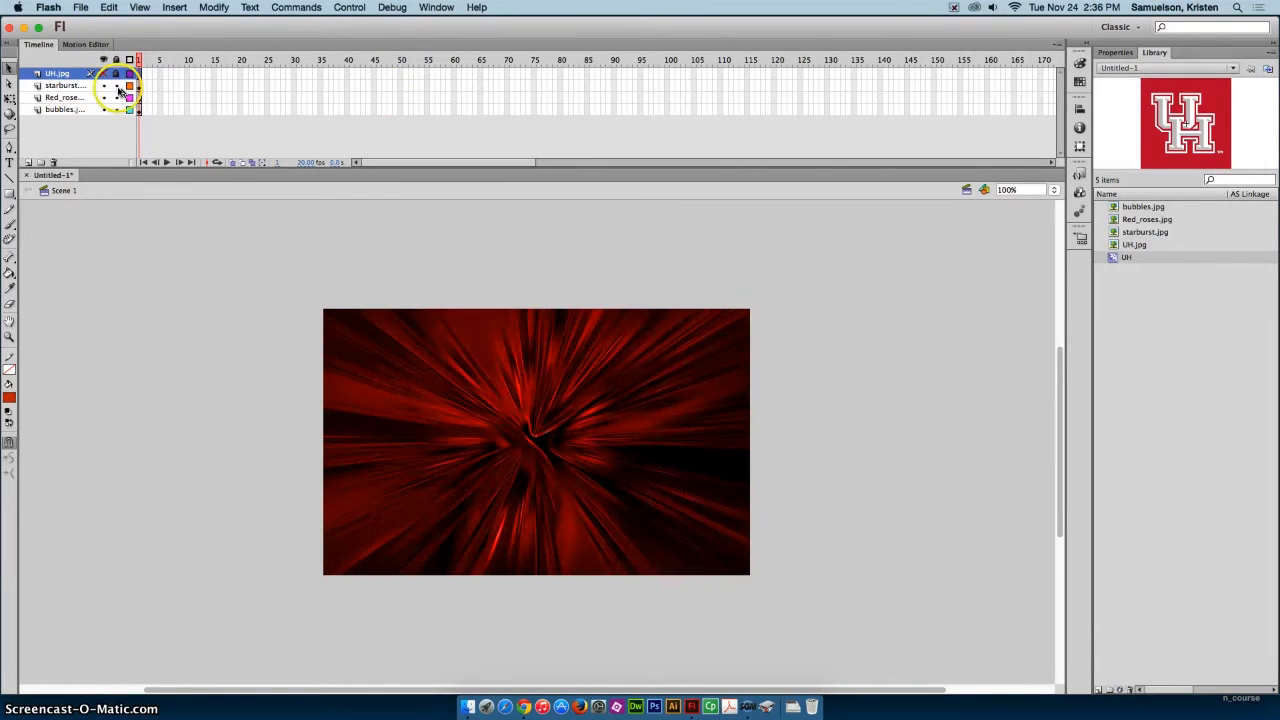
{"action": "left_click", "coordinate": [70, 85]}
{"action": "left_click", "coordinate": [588, 435]}
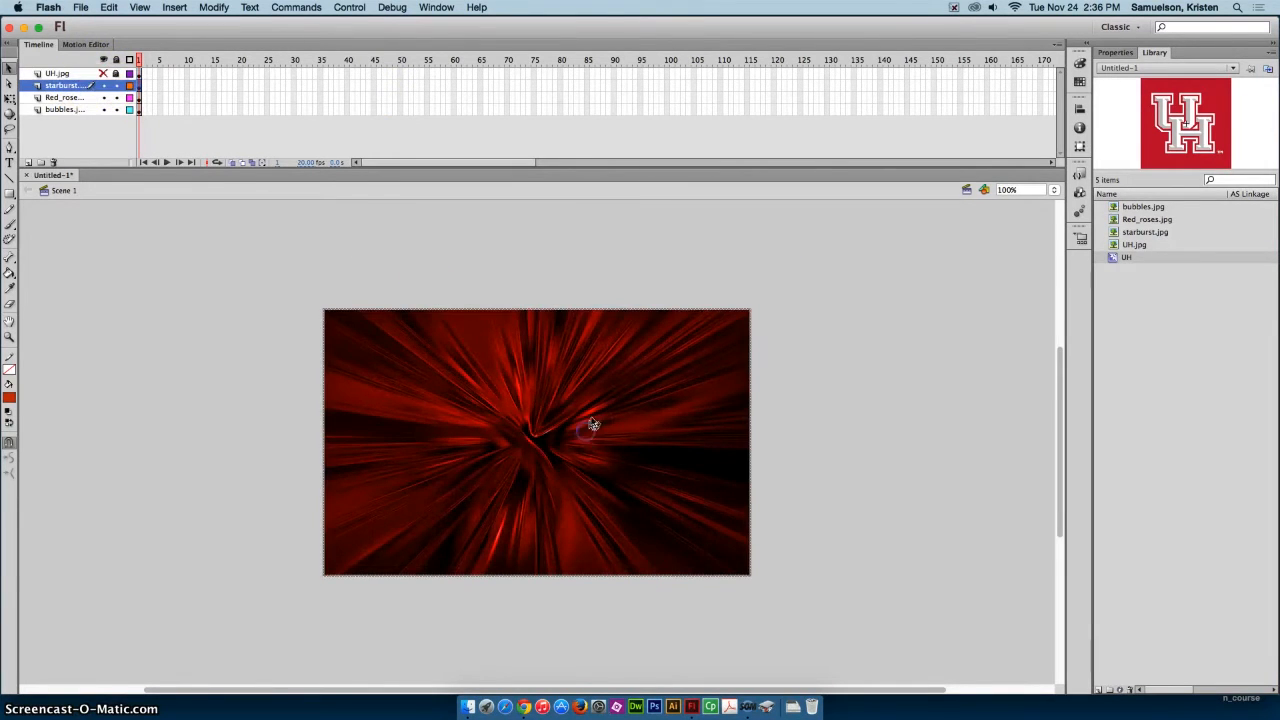
{"action": "left_click", "coordinate": [214, 7]}
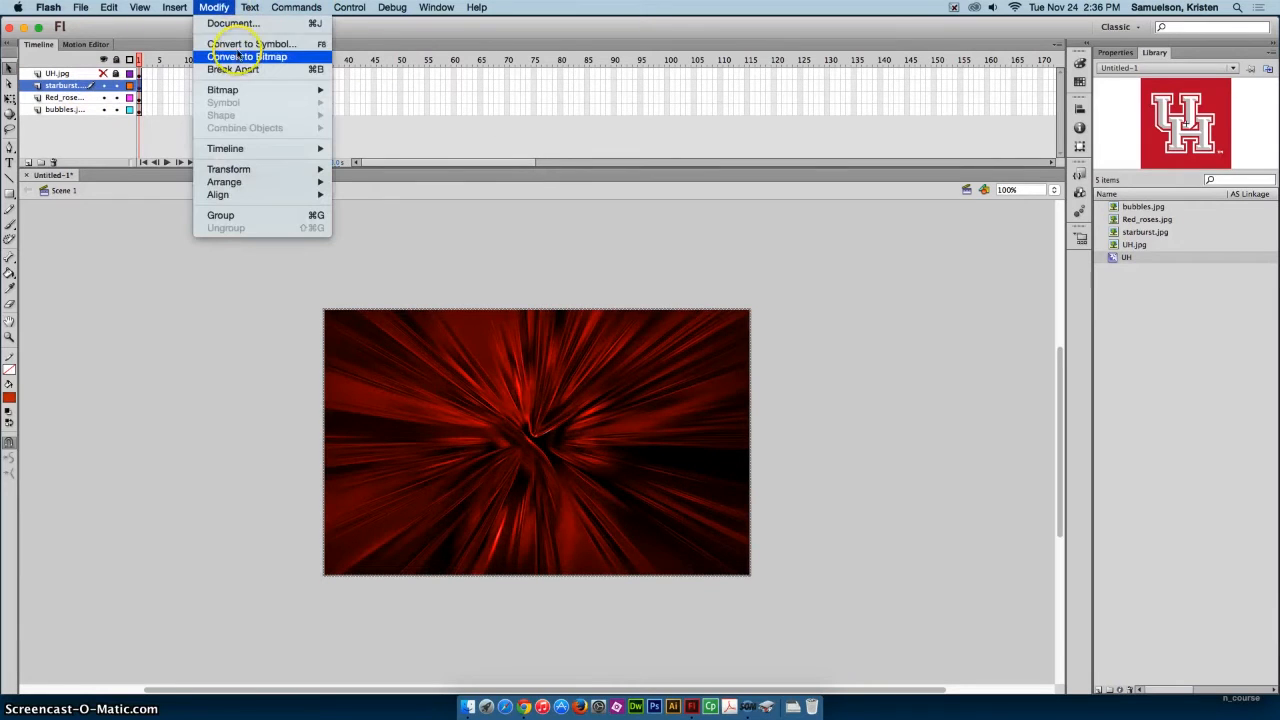
{"action": "left_click", "coordinate": [250, 44]}
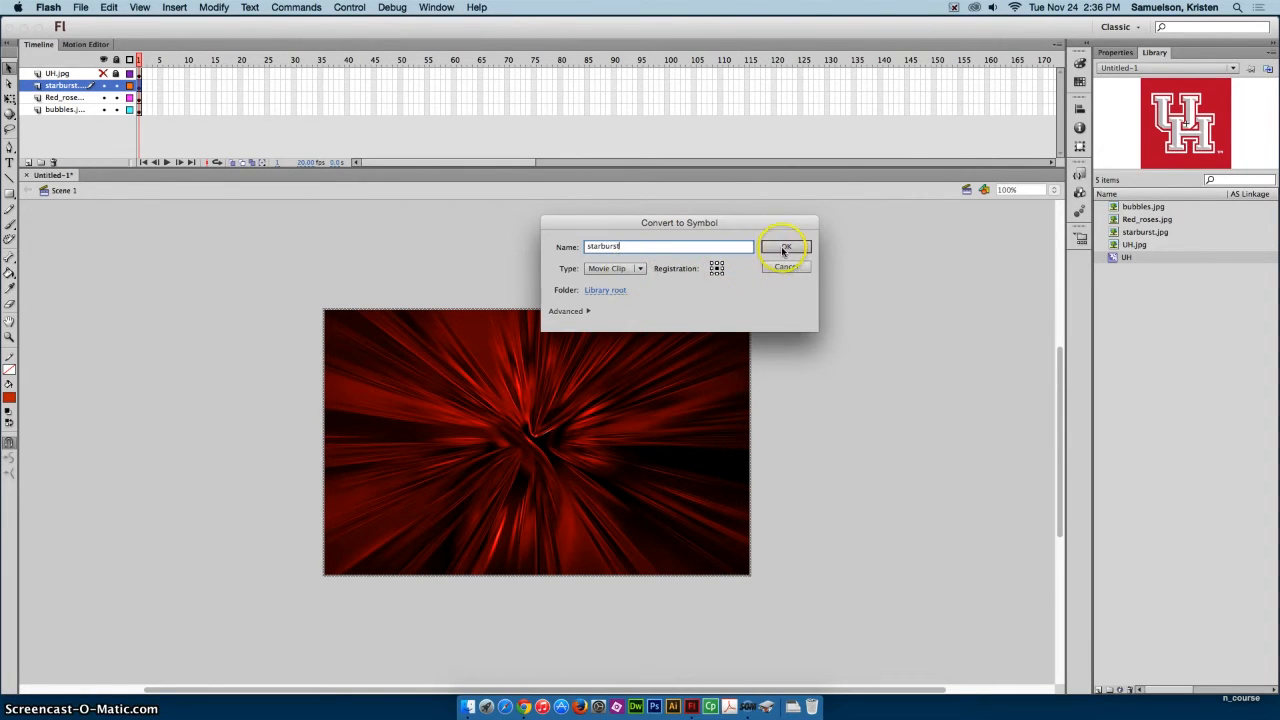
{"action": "left_click", "coordinate": [785, 247]}
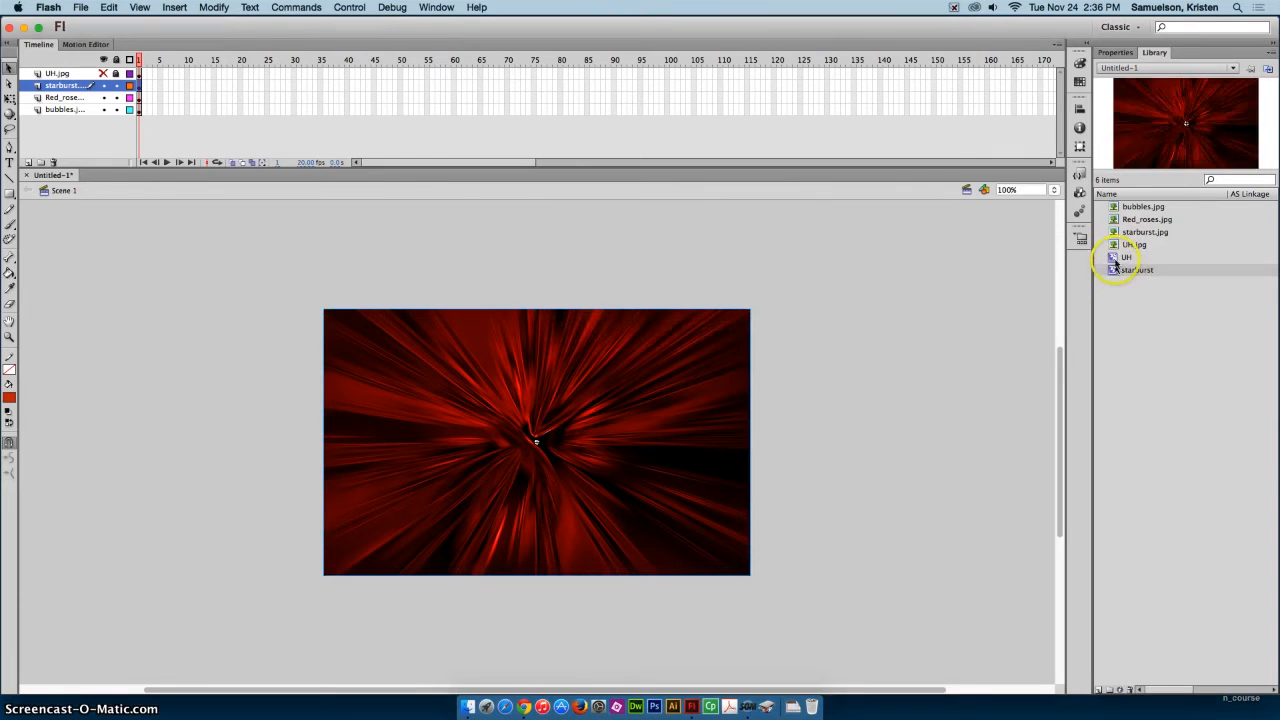
Lock and hide the starburst layer, and convert the red roses image to a Movie Clip symbol named roses
{"action": "left_click", "coordinate": [103, 85]}
{"action": "left_click", "coordinate": [105, 98]}
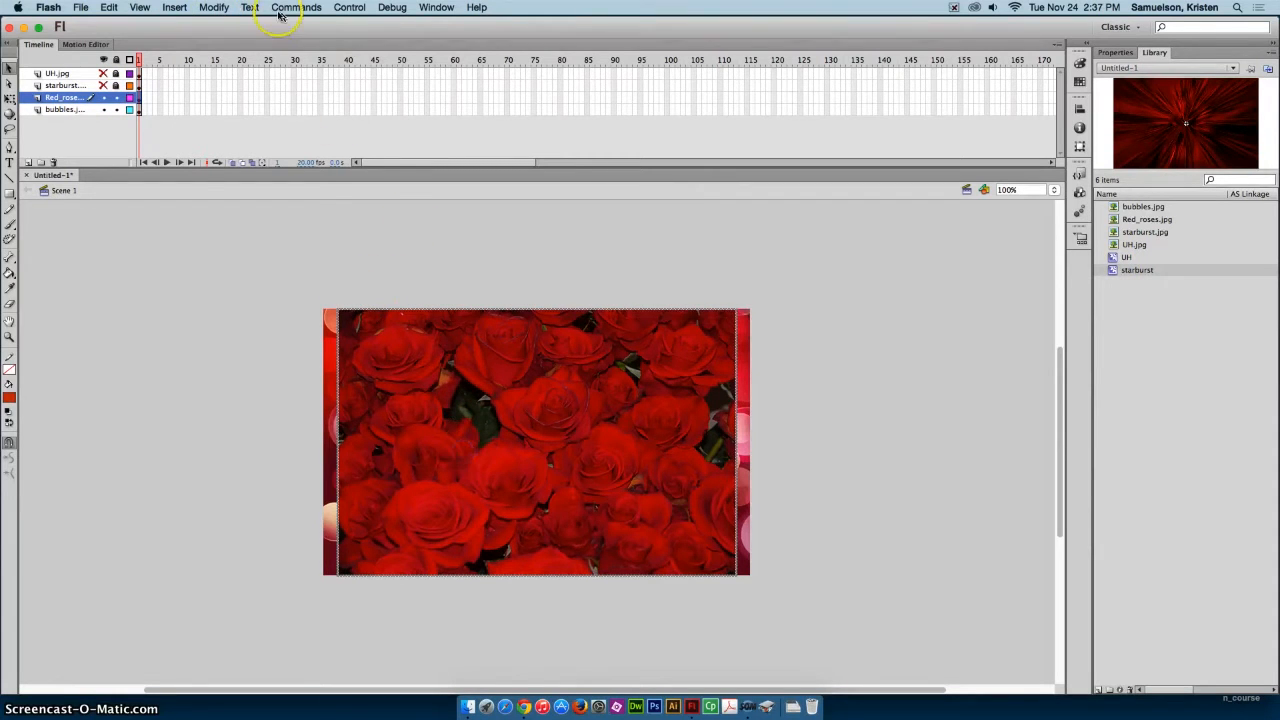
{"action": "left_click", "coordinate": [214, 7]}
{"action": "left_click", "coordinate": [262, 56]}
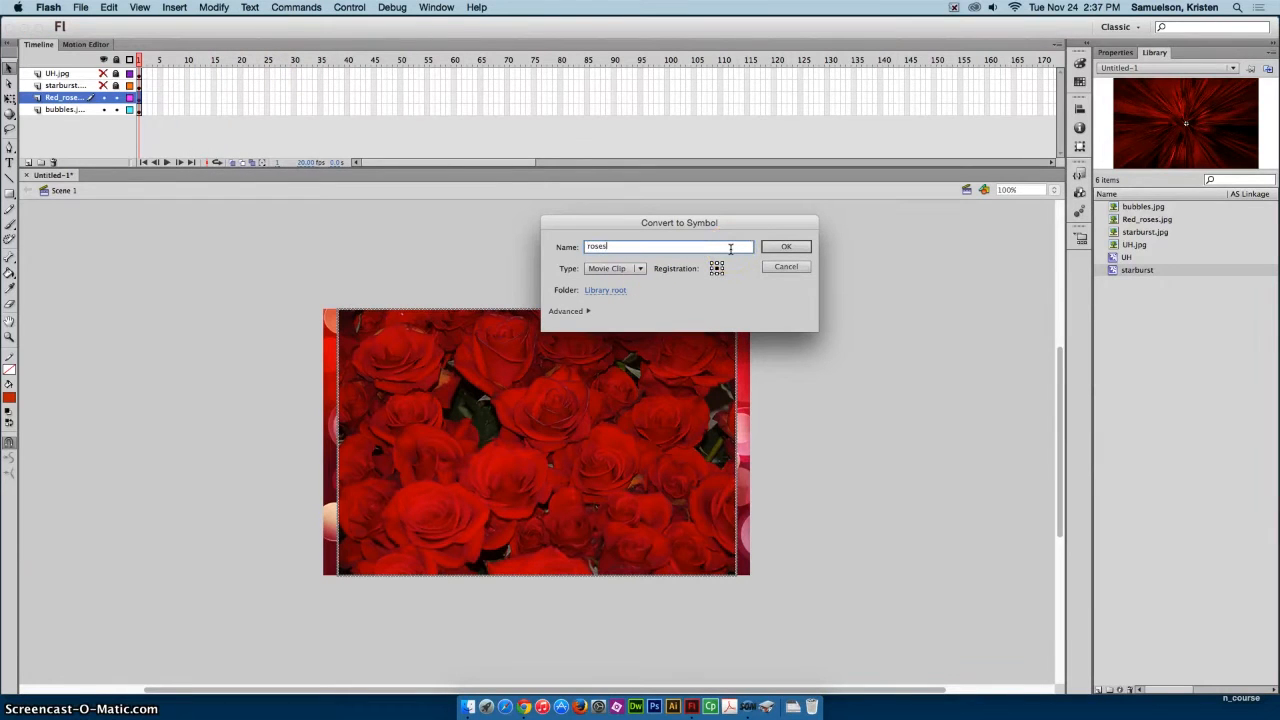
{"action": "key", "text": "Return"}
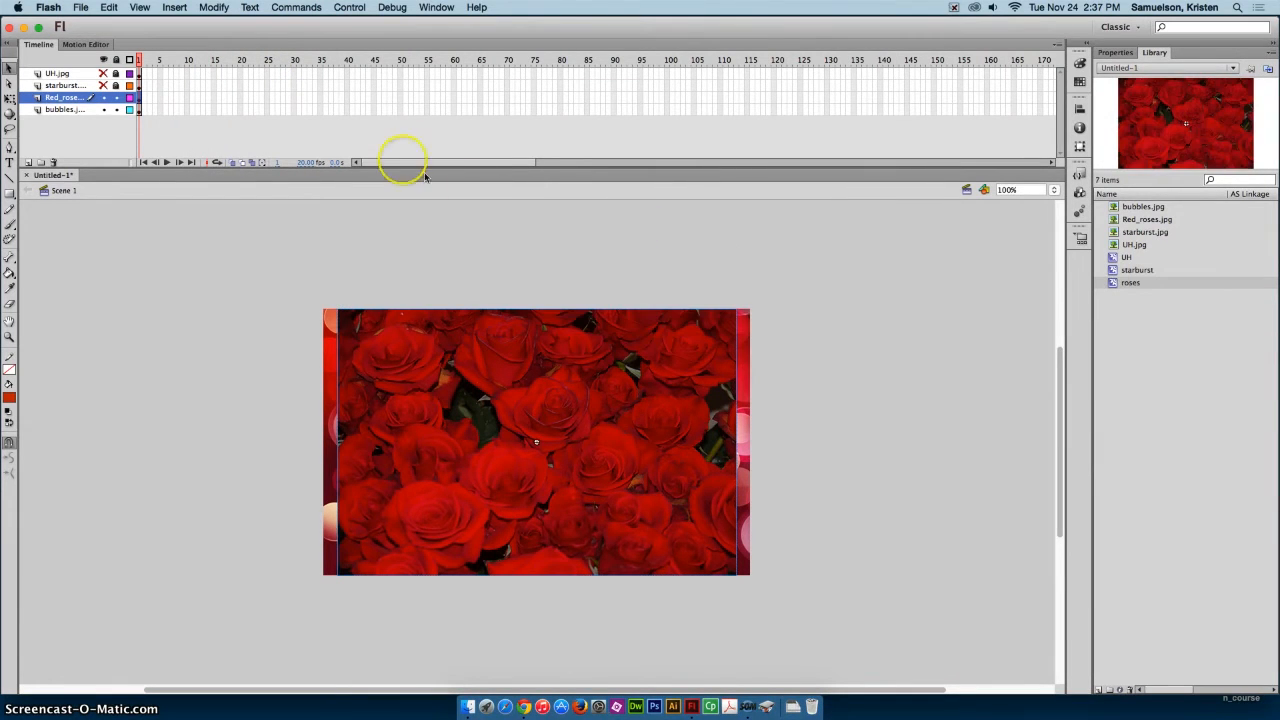
Lock and hide the Red_roses layer, and convert the bubbles image to a Movie Clip symbol named bubbles
{"action": "left_click", "coordinate": [103, 97]}
{"action": "left_click", "coordinate": [138, 112]}
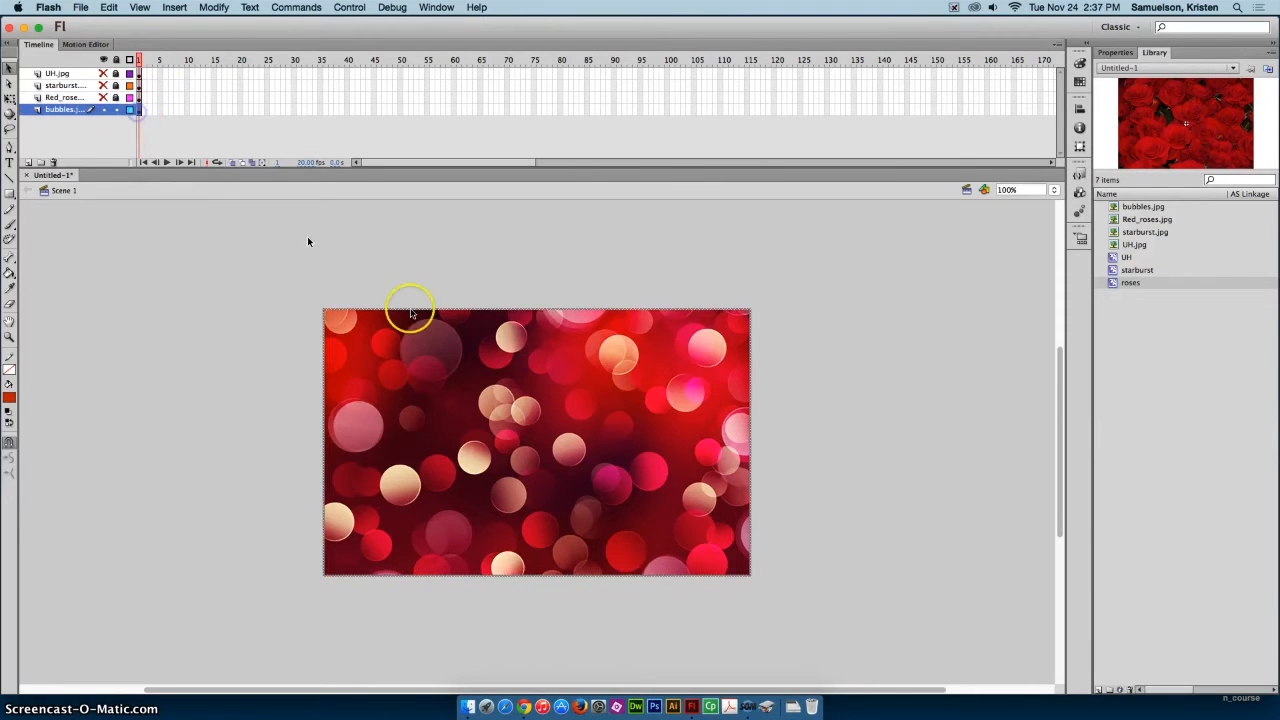
{"action": "left_click", "coordinate": [228, 10]}
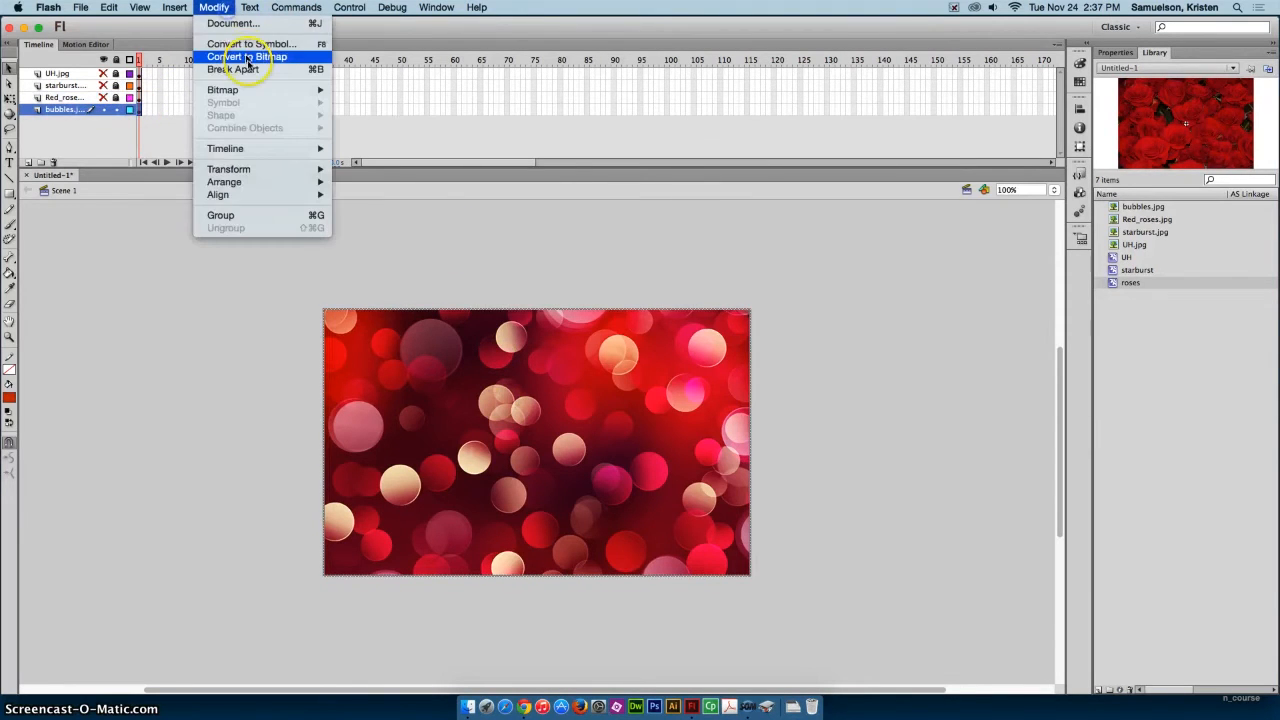
{"action": "left_click", "coordinate": [245, 43]}
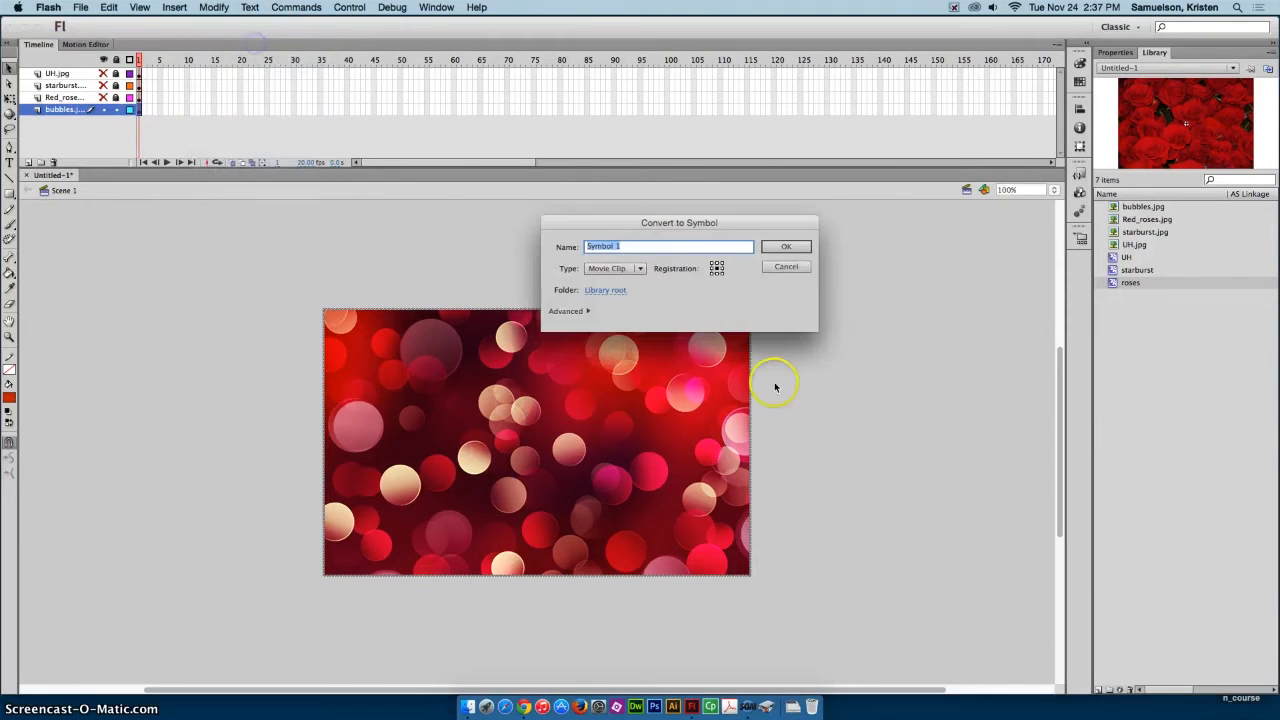
{"action": "key", "text": "Return"}
{"action": "left_click", "coordinate": [812, 210]}
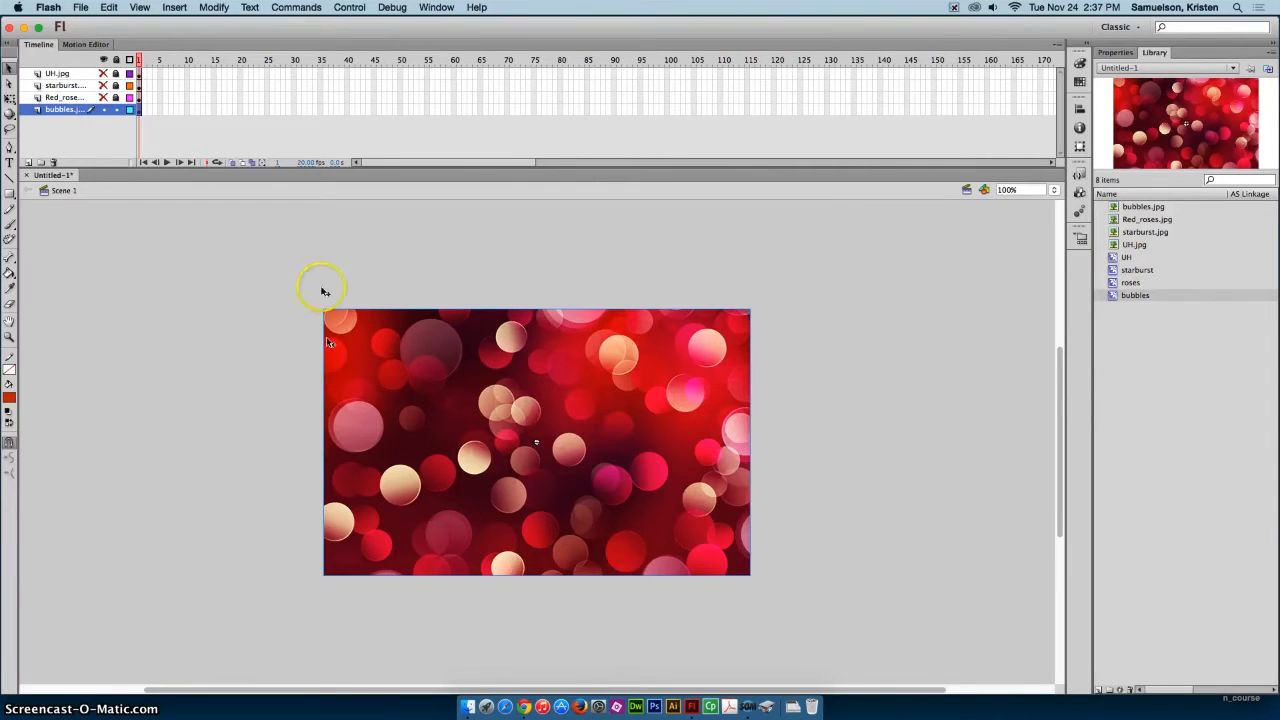
Lock and hide the bubbles layer, and show and unlock the UH.jpg layer
{"action": "left_click", "coordinate": [116, 109]}
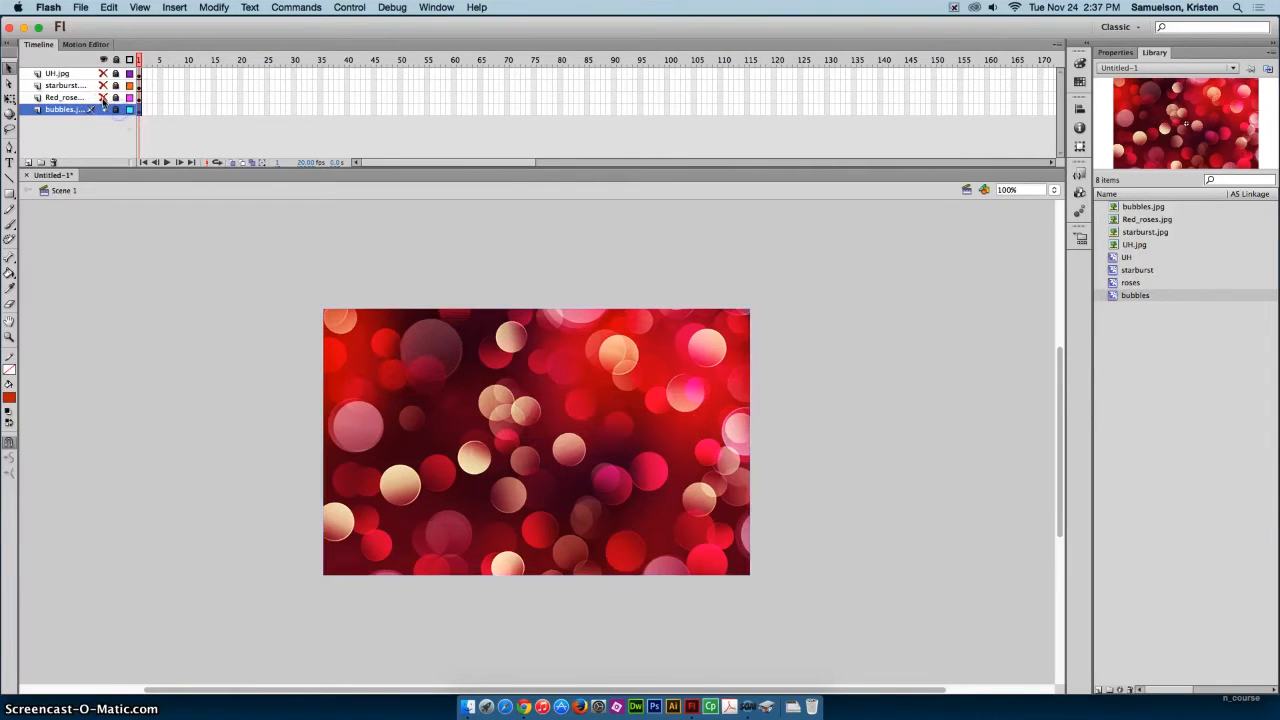
{"action": "left_click", "coordinate": [103, 109]}
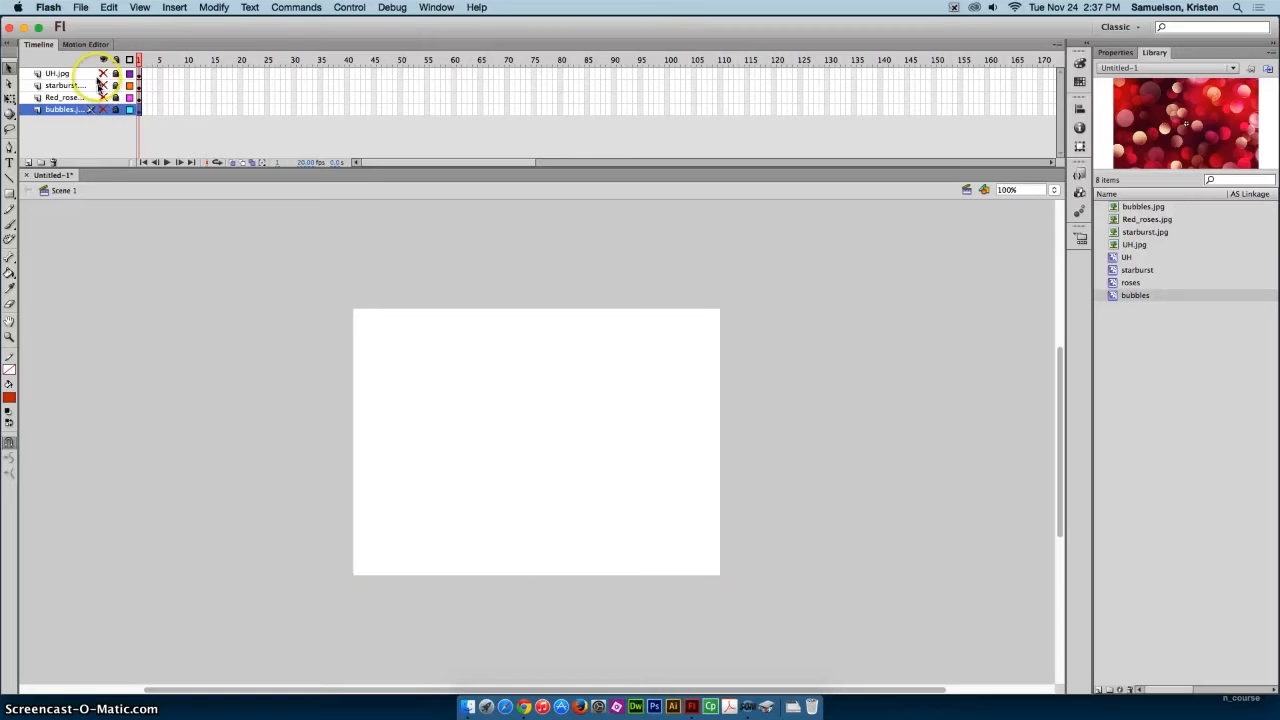
{"action": "left_click", "coordinate": [55, 74]}
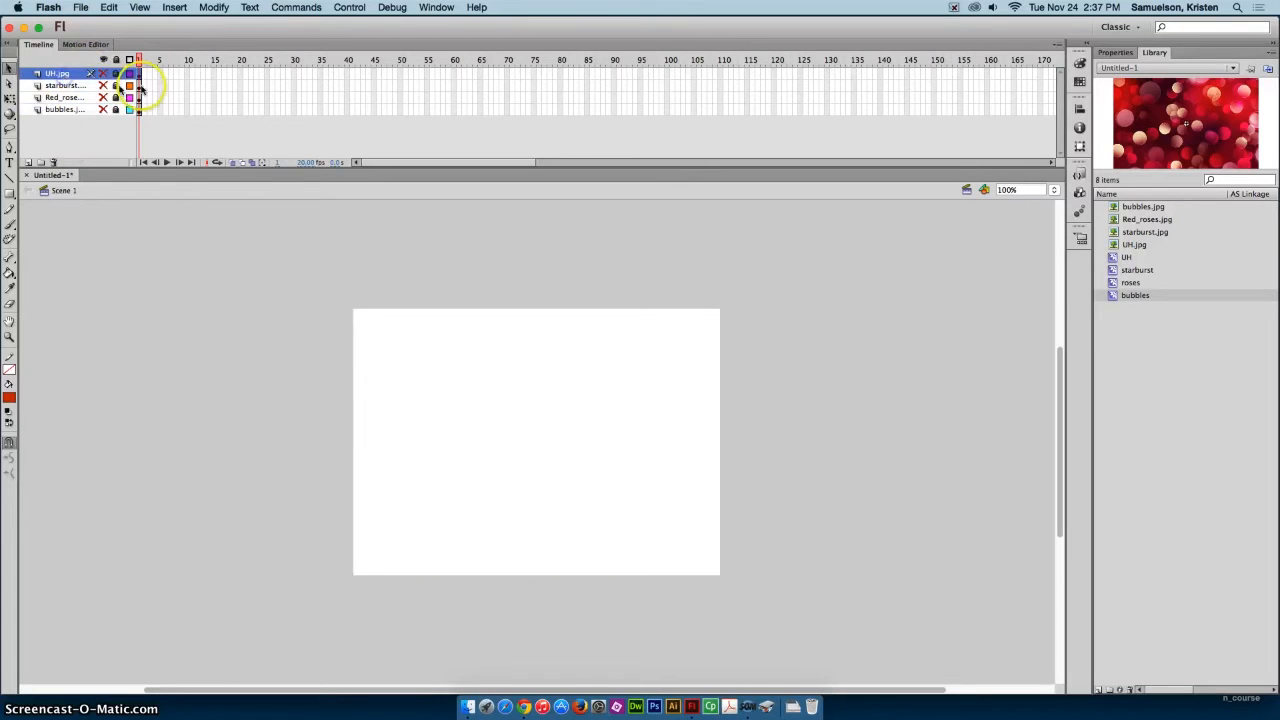
{"action": "left_click", "coordinate": [103, 74]}
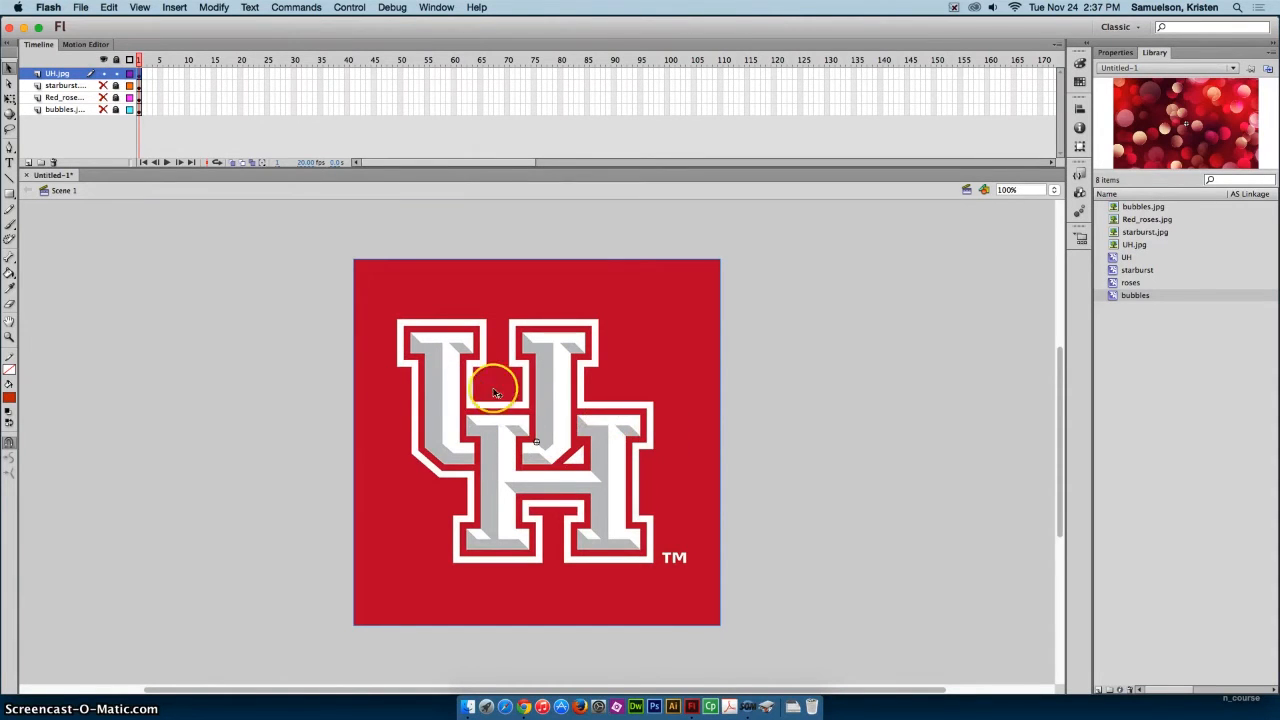
Create a motion tween for the UH symbol on the UH.jpg layer
{"action": "left_click", "coordinate": [63, 110]}
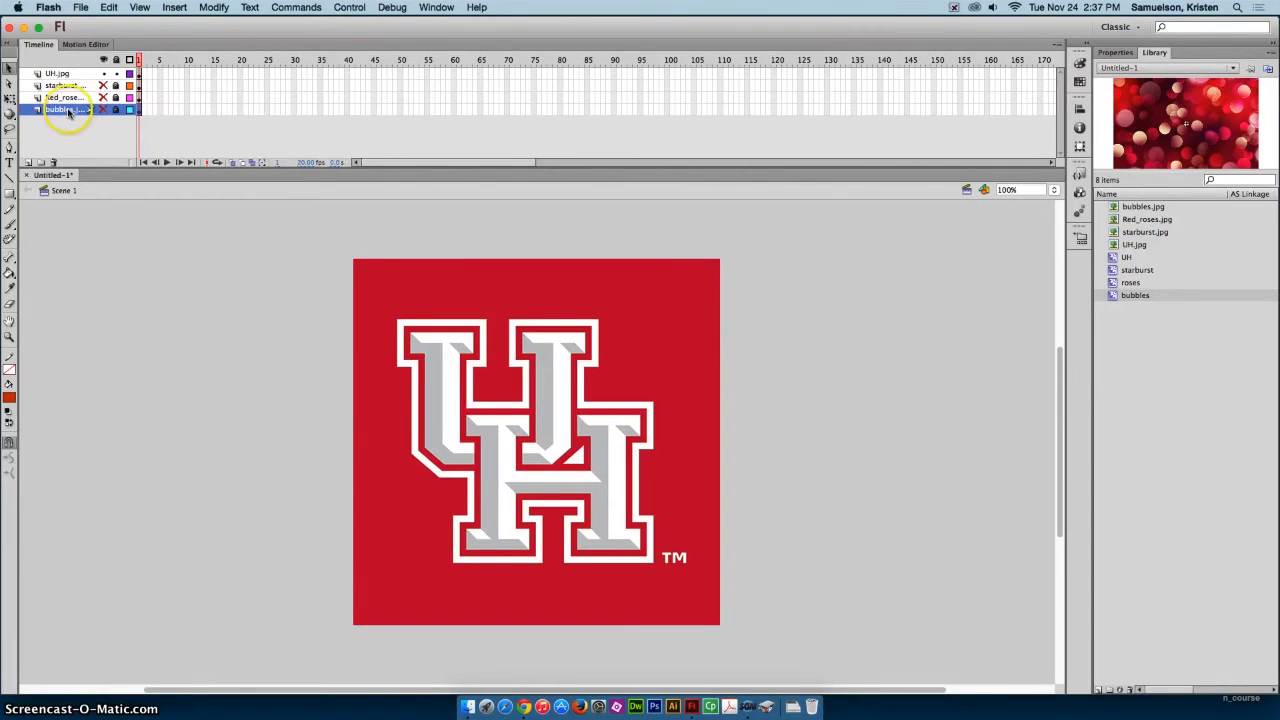
{"action": "mouse_move", "coordinate": [68, 112]}
{"action": "left_mouse_down"}
{"action": "mouse_move", "coordinate": [70, 96]}
{"action": "mouse_move", "coordinate": [80, 106]}
{"action": "mouse_move", "coordinate": [66, 119]}
{"action": "left_mouse_up"}
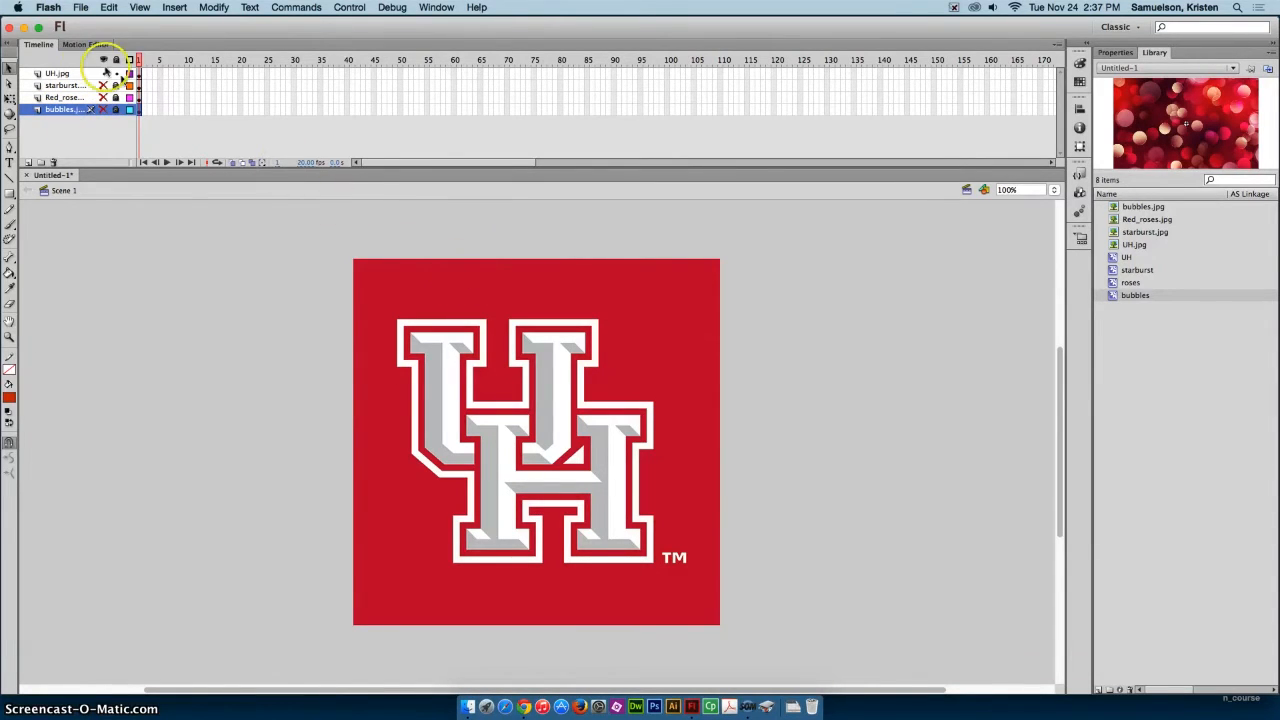
{"action": "left_click", "coordinate": [60, 74]}
{"action": "right_click", "coordinate": [483, 337]}
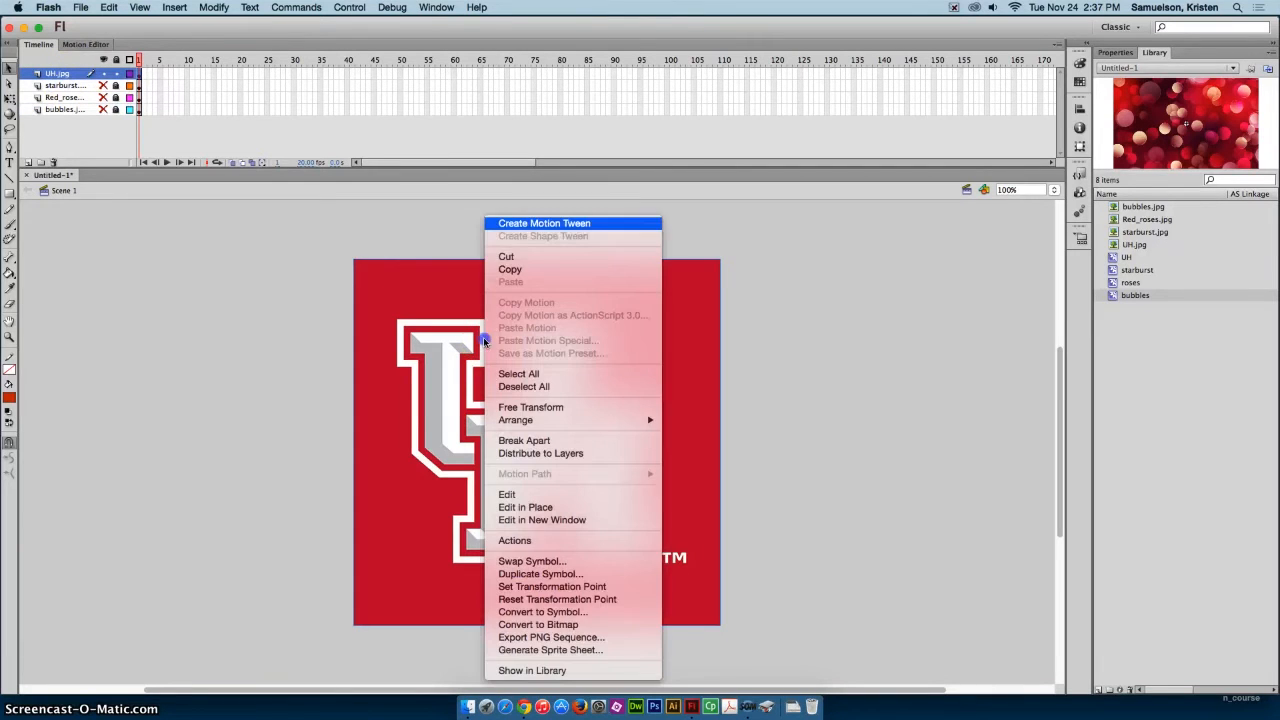
{"action": "left_click", "coordinate": [577, 224]}
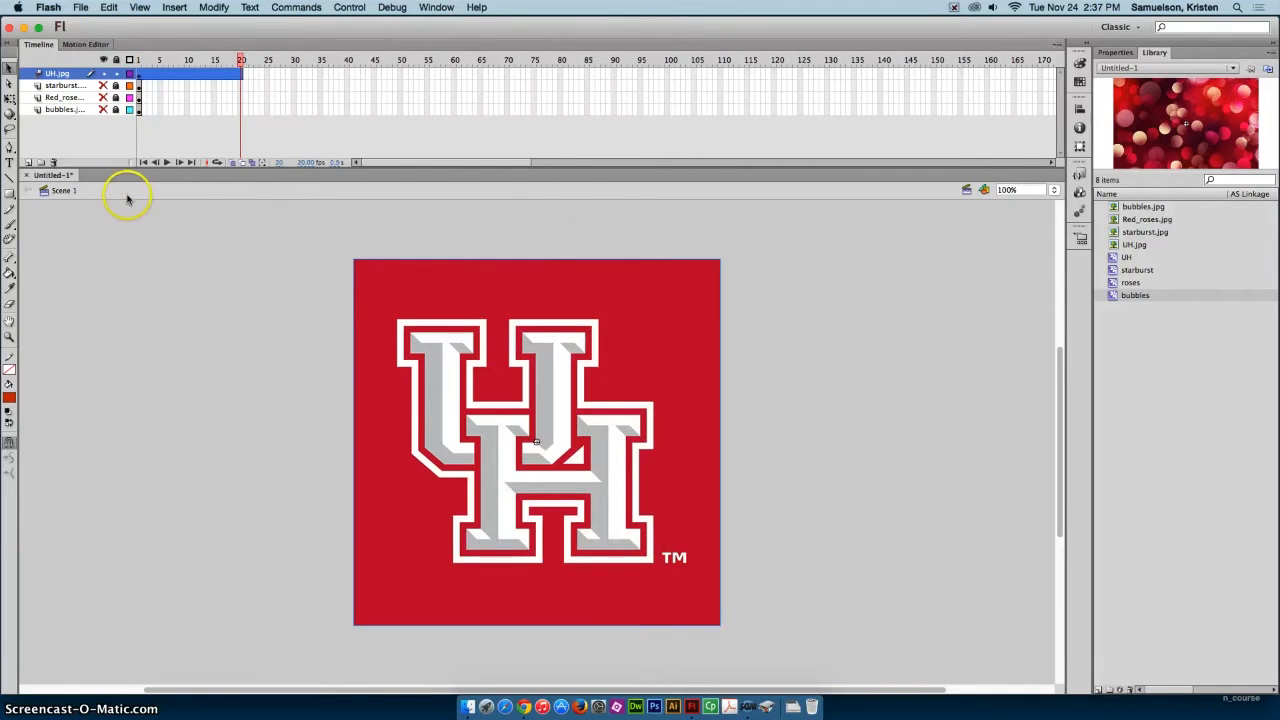
Check the document's frame rate and extend the UH.jpg motion tween to frame 80
{"action": "left_click", "coordinate": [255, 109]}
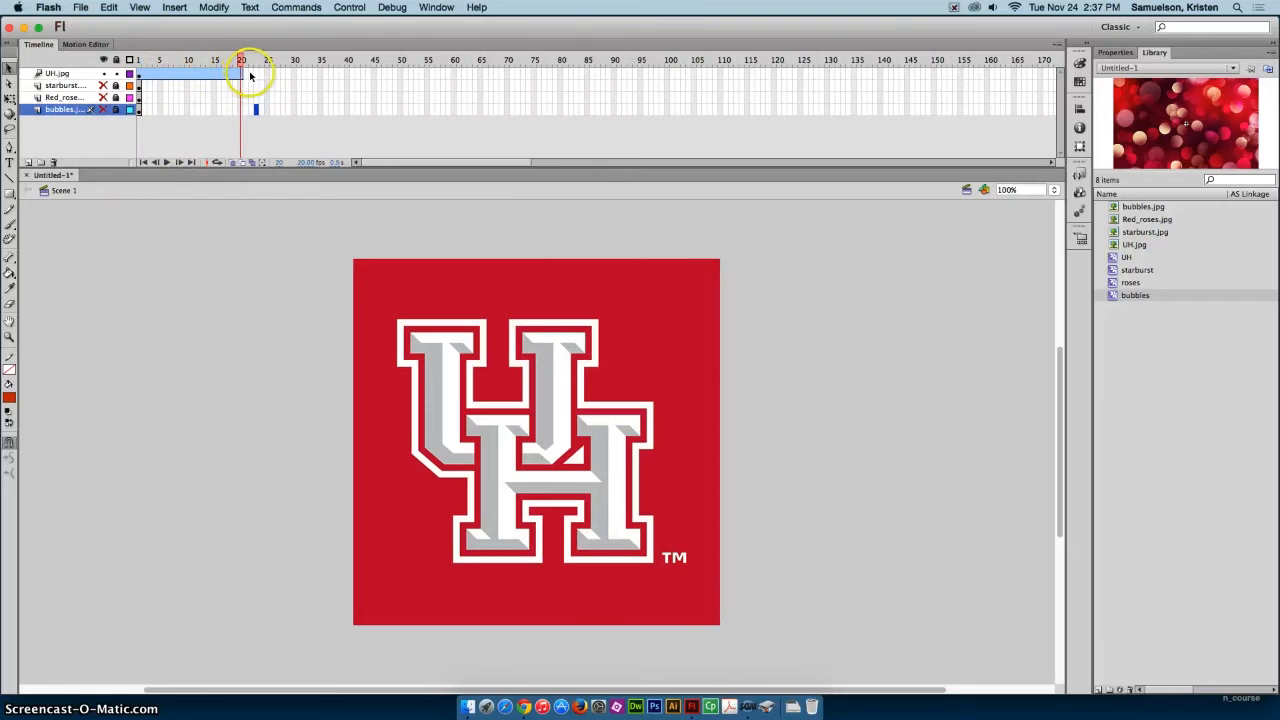
{"action": "left_click", "coordinate": [1117, 55]}
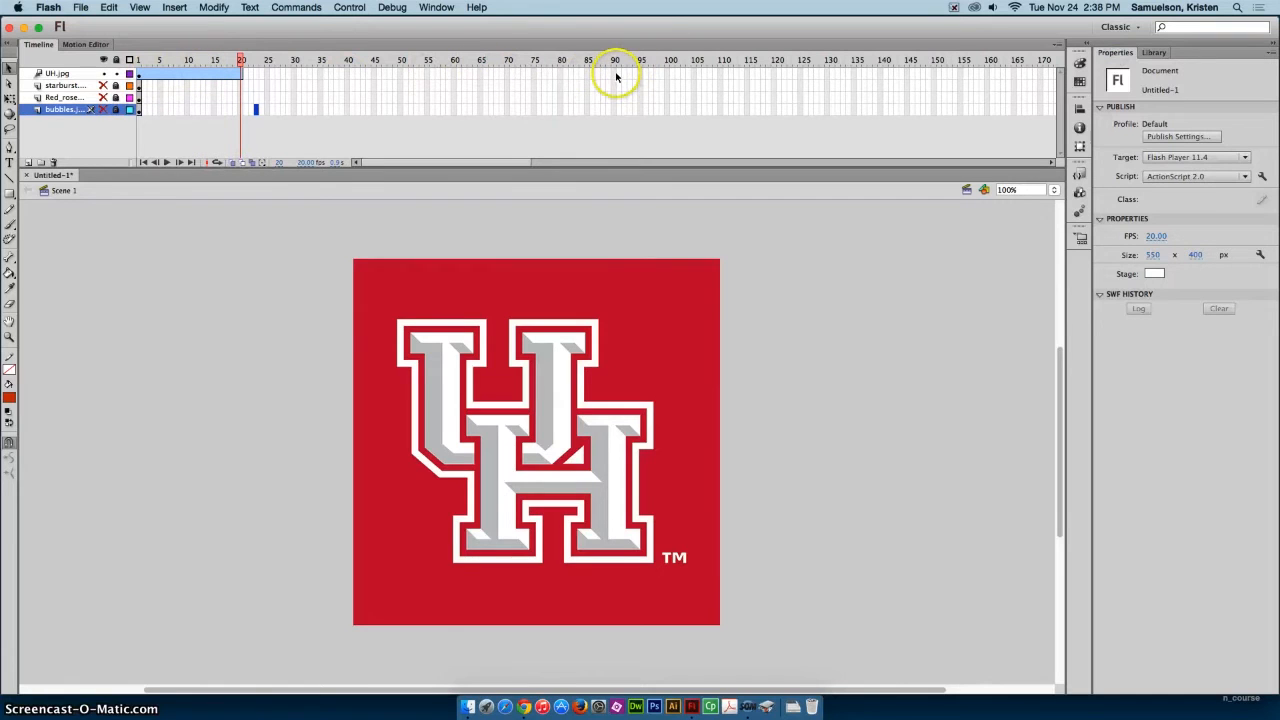
{"action": "left_click", "coordinate": [561, 73]}
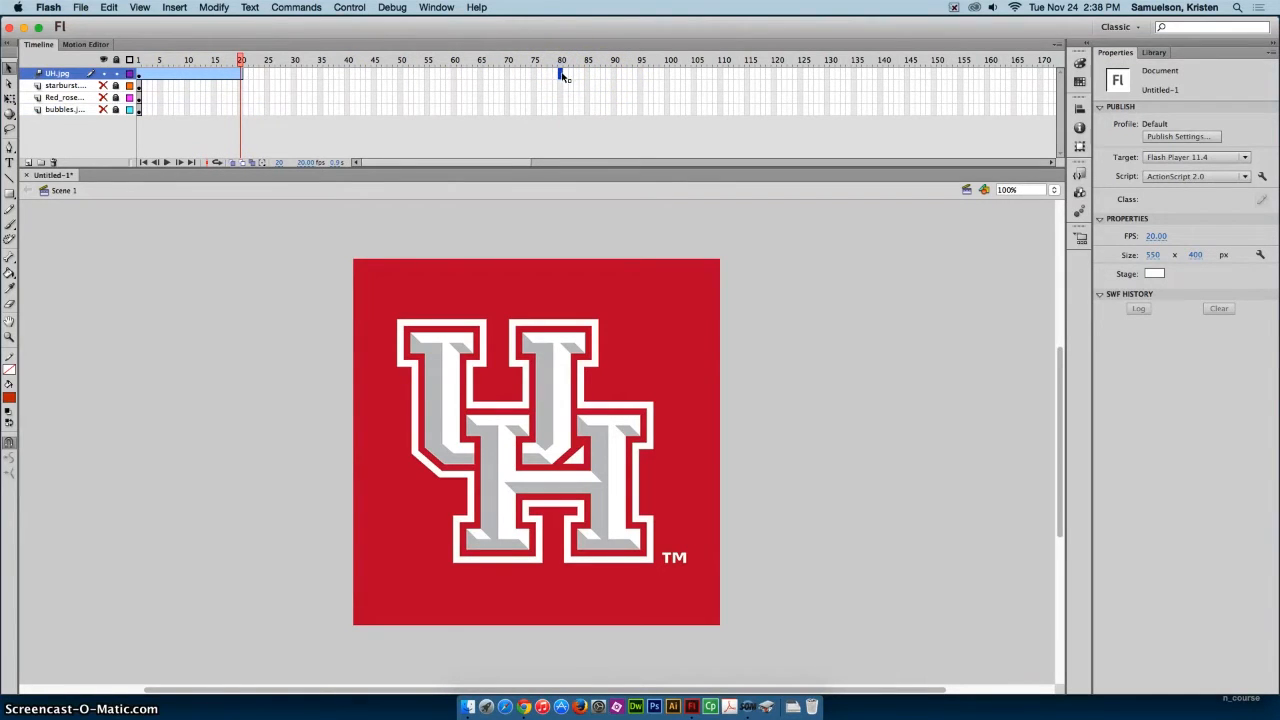
{"action": "left_click", "coordinate": [562, 75]}
{"action": "key", "text": "F5"}
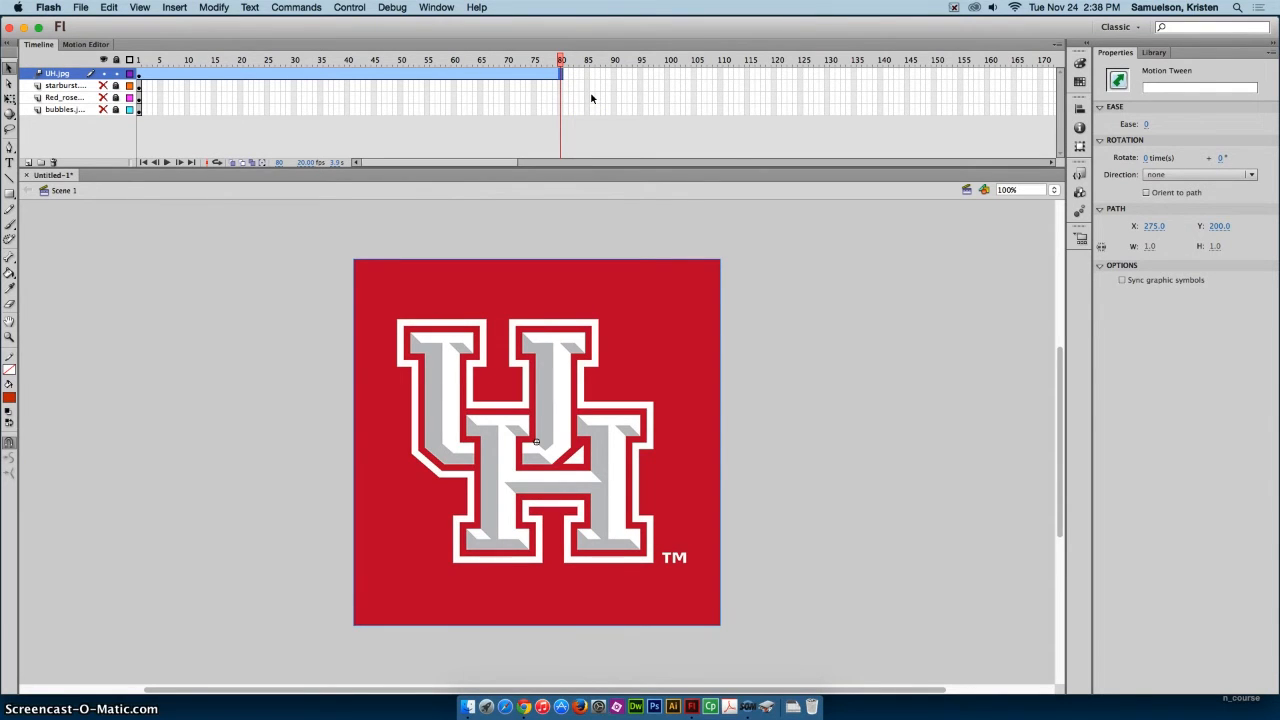
Return the playhead to frame 1 and add a Blur filter to the UH movie clip on the stage
{"action": "left_click_drag", "start_coordinate": [562, 60], "coordinate": [133, 75]}
{"action": "left_click", "coordinate": [131, 74]}
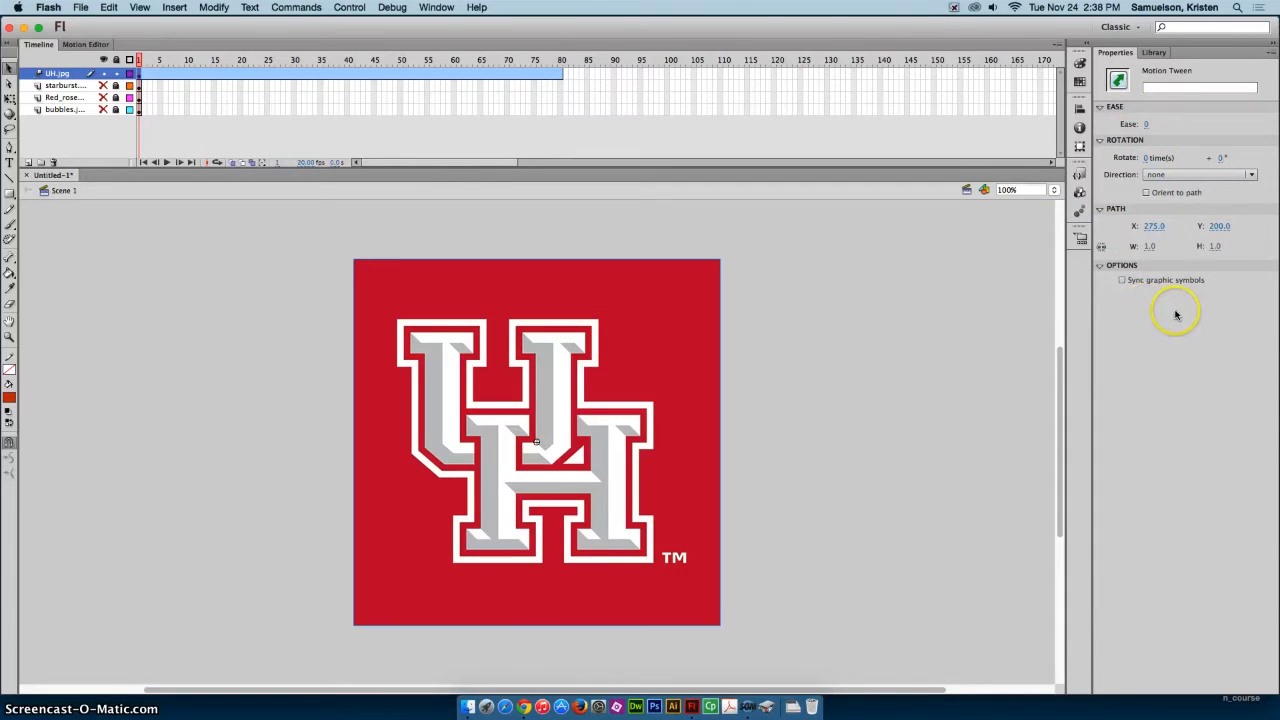
{"action": "left_click", "coordinate": [489, 352]}
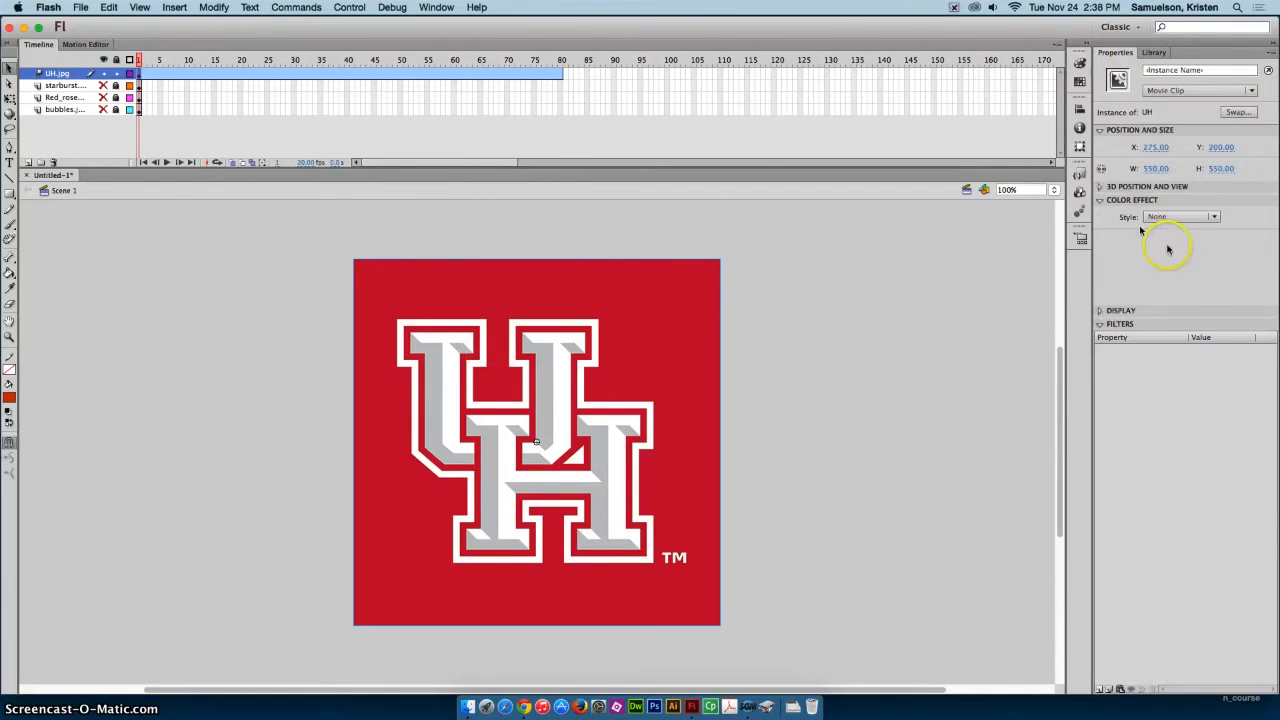
{"action": "left_click", "coordinate": [1101, 328]}
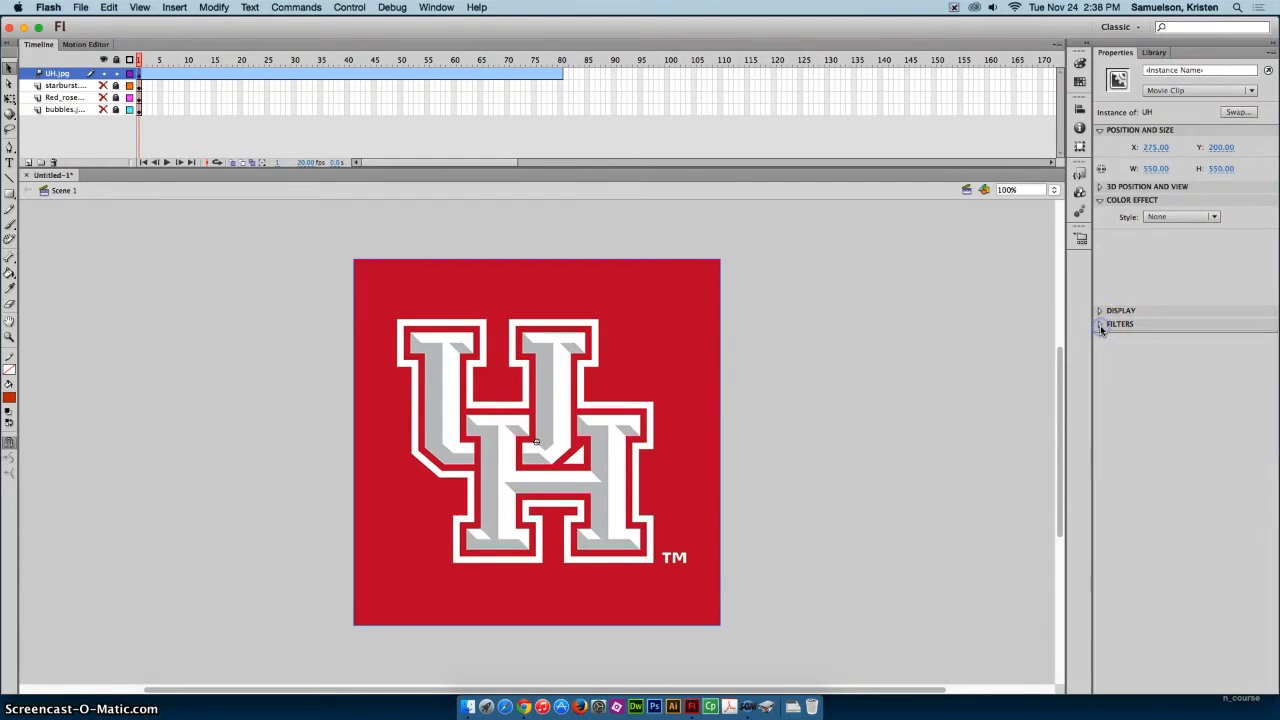
{"action": "left_click", "coordinate": [1101, 328]}
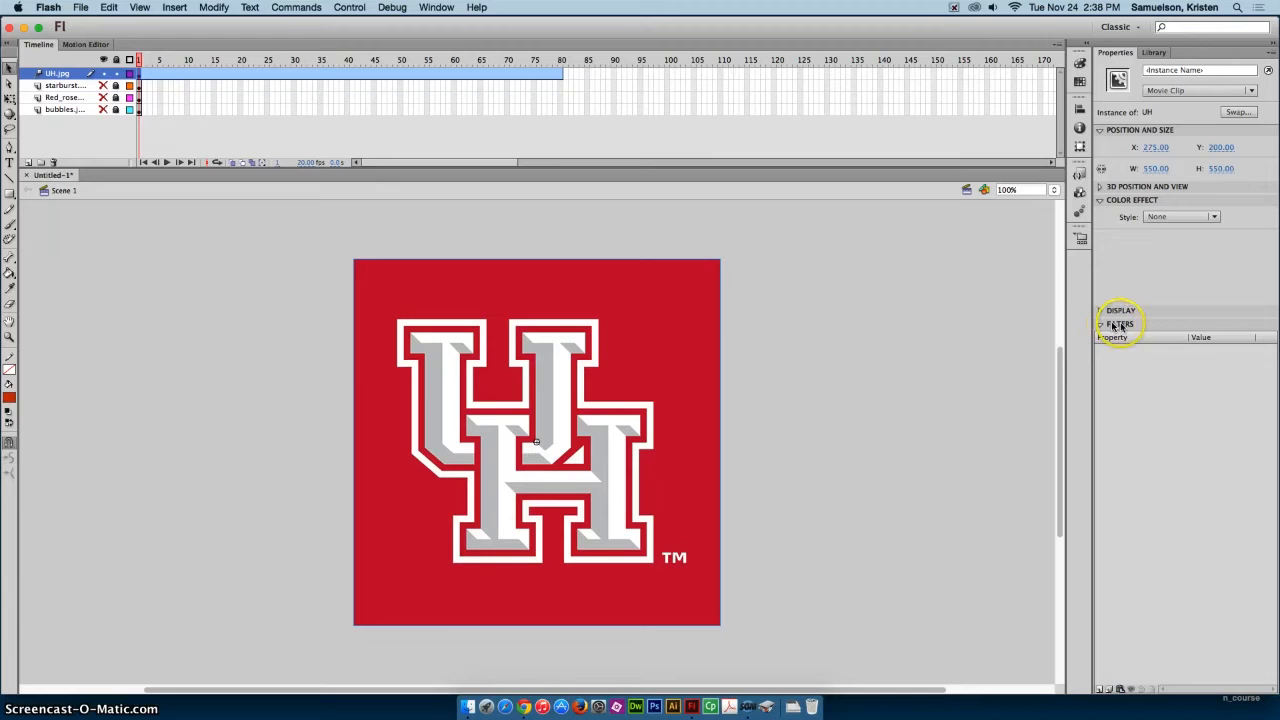
{"action": "left_click", "coordinate": [1101, 689]}
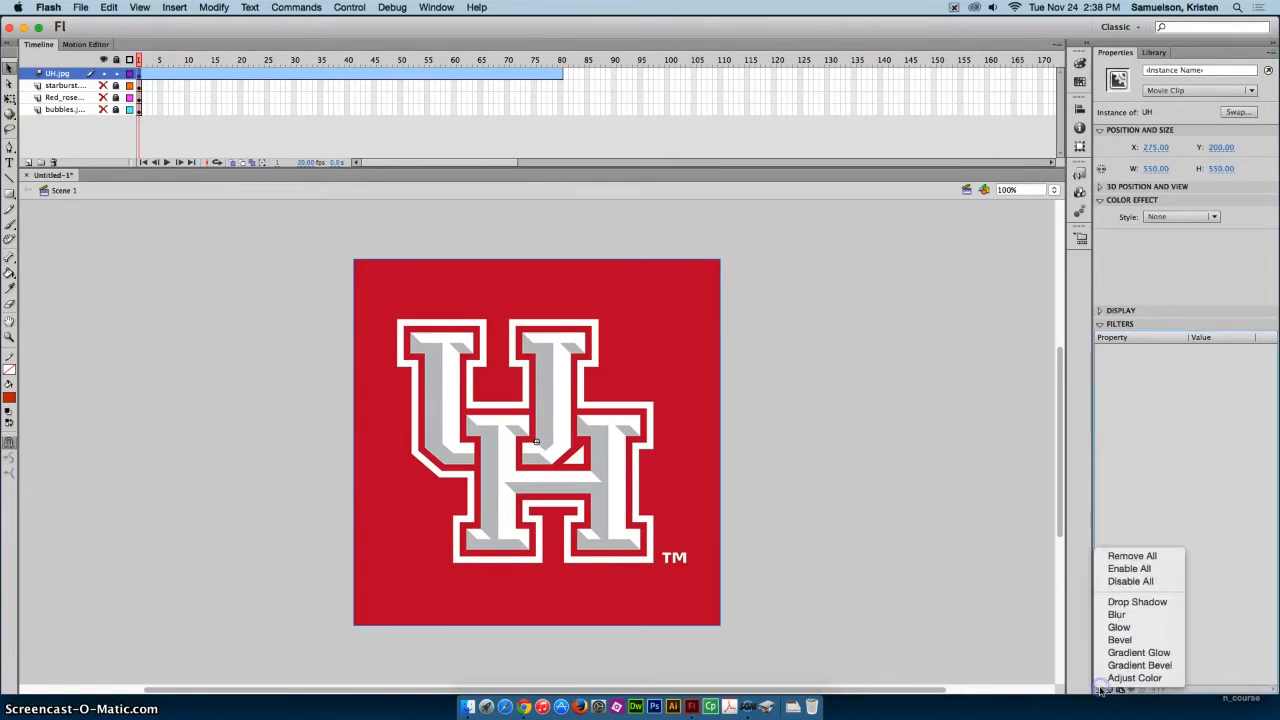
{"action": "left_click", "coordinate": [1116, 614]}
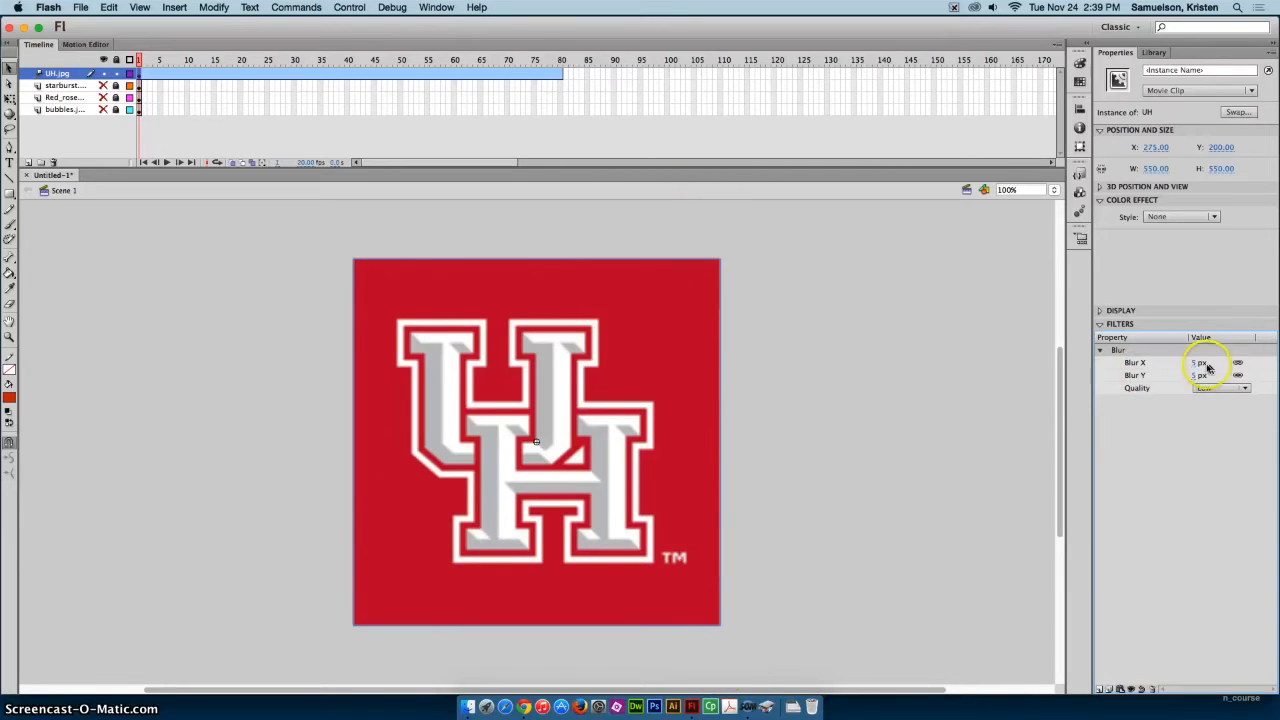
Set the UH movie clip's horizontal and vertical blur to 100 px at frame 1
{"action": "left_click", "coordinate": [1239, 363]}
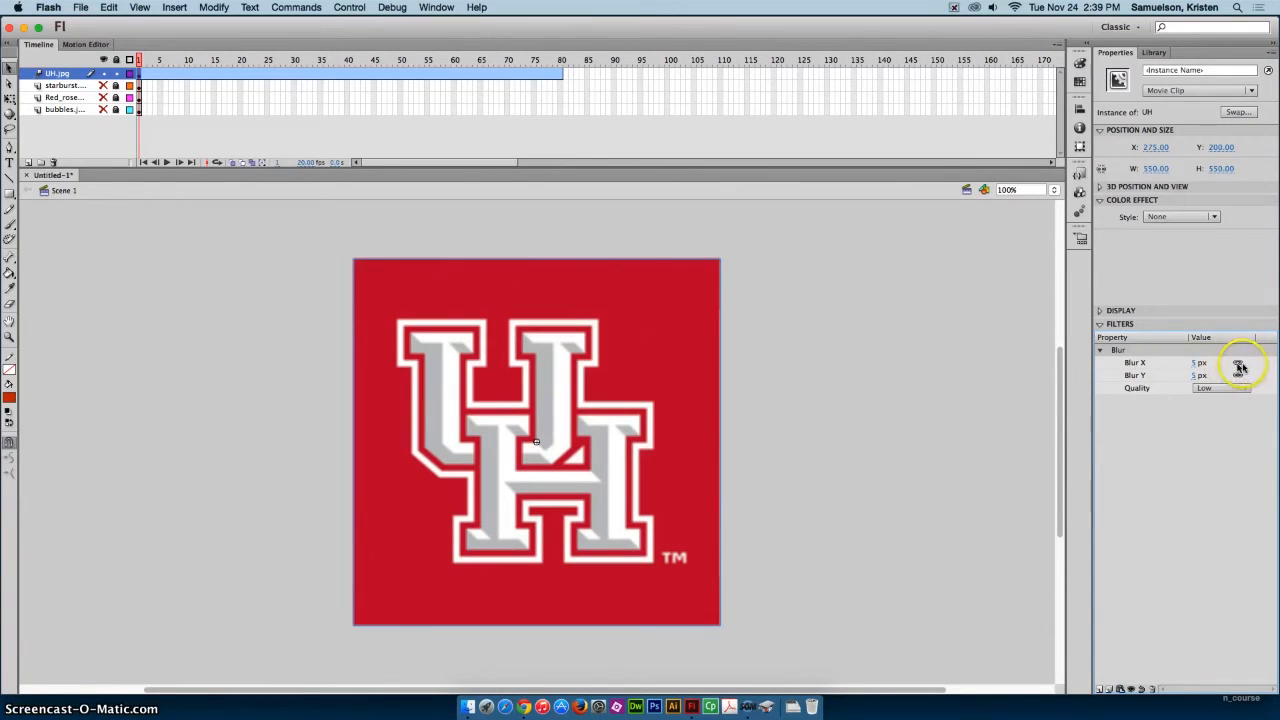
{"action": "left_click", "coordinate": [1194, 364]}
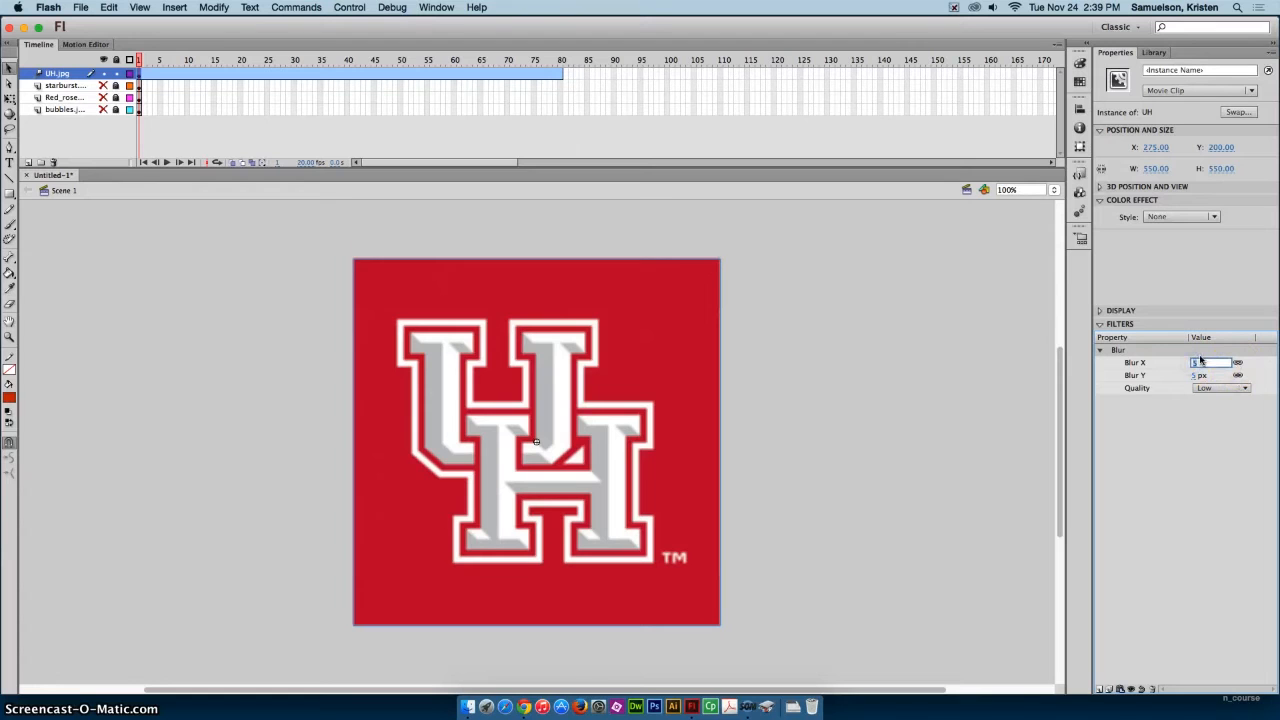
{"action": "type", "text": "100"}
{"action": "key", "text": "Return"}
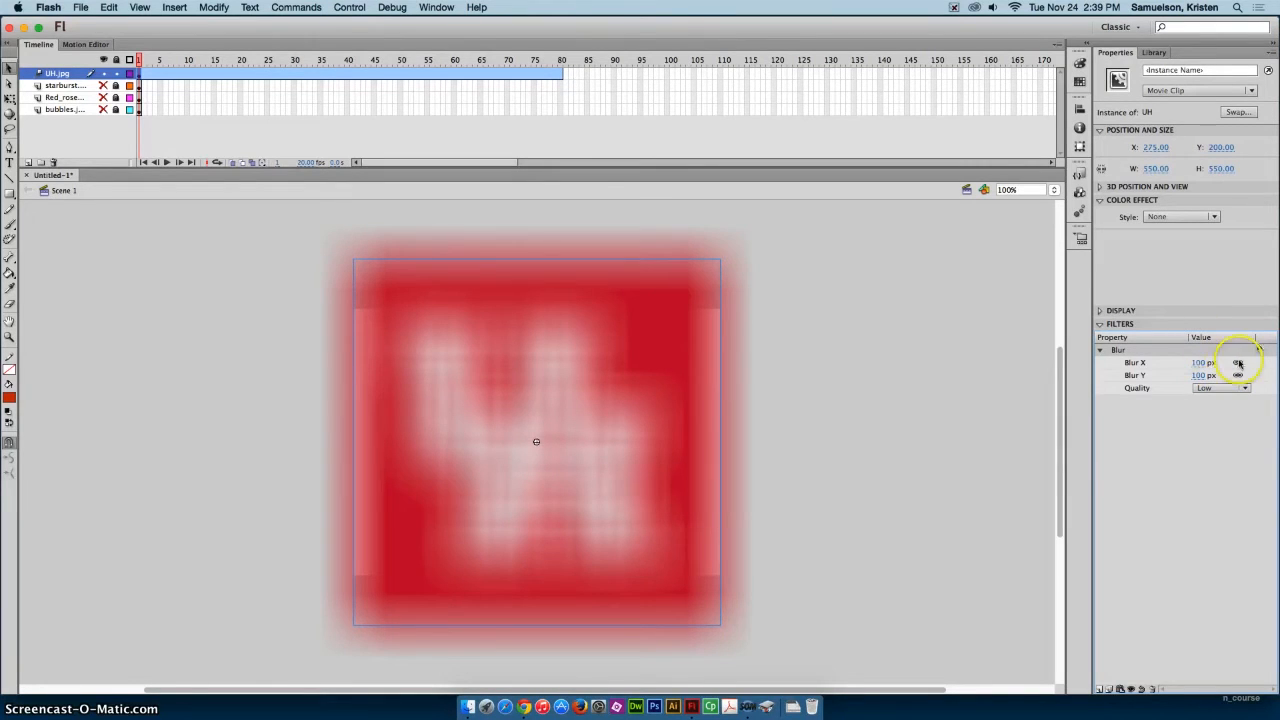
{"action": "left_click", "coordinate": [1195, 375]}
Apply an Alpha color effect to the UH movie clip at frame 1 and set it to 0%
{"action": "left_click", "coordinate": [1173, 216]}
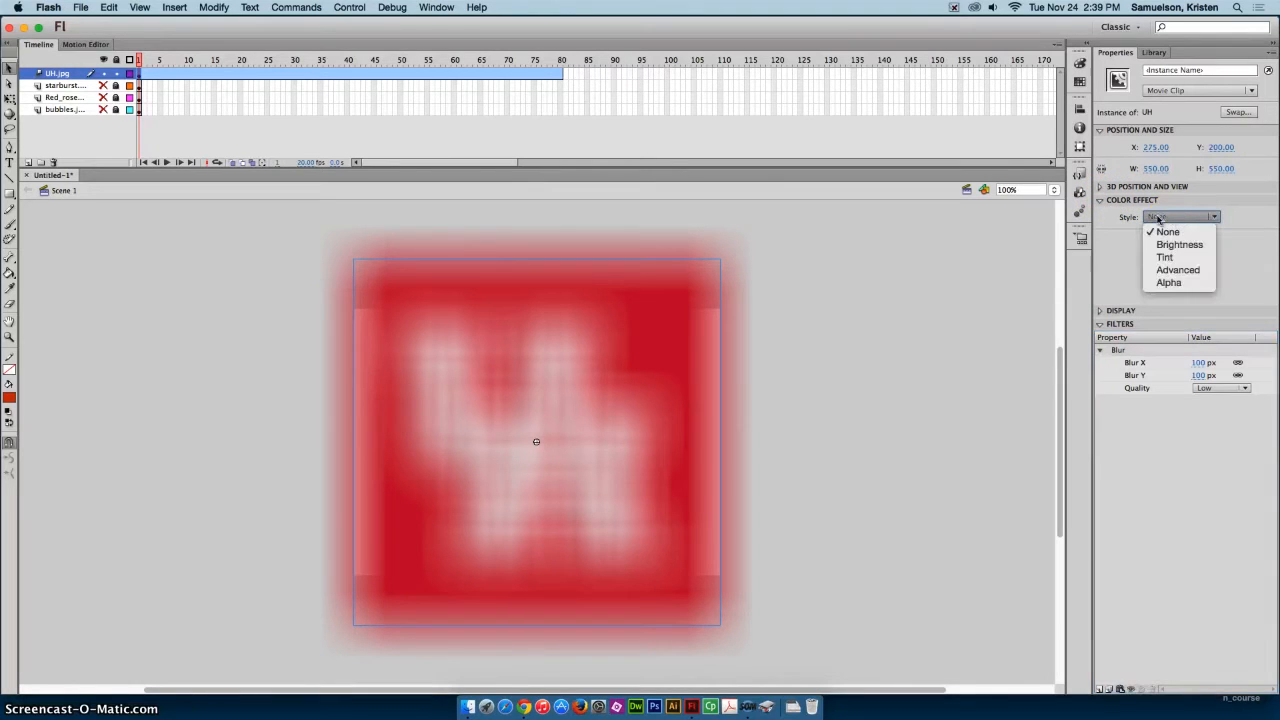
{"action": "left_click", "coordinate": [1168, 285]}
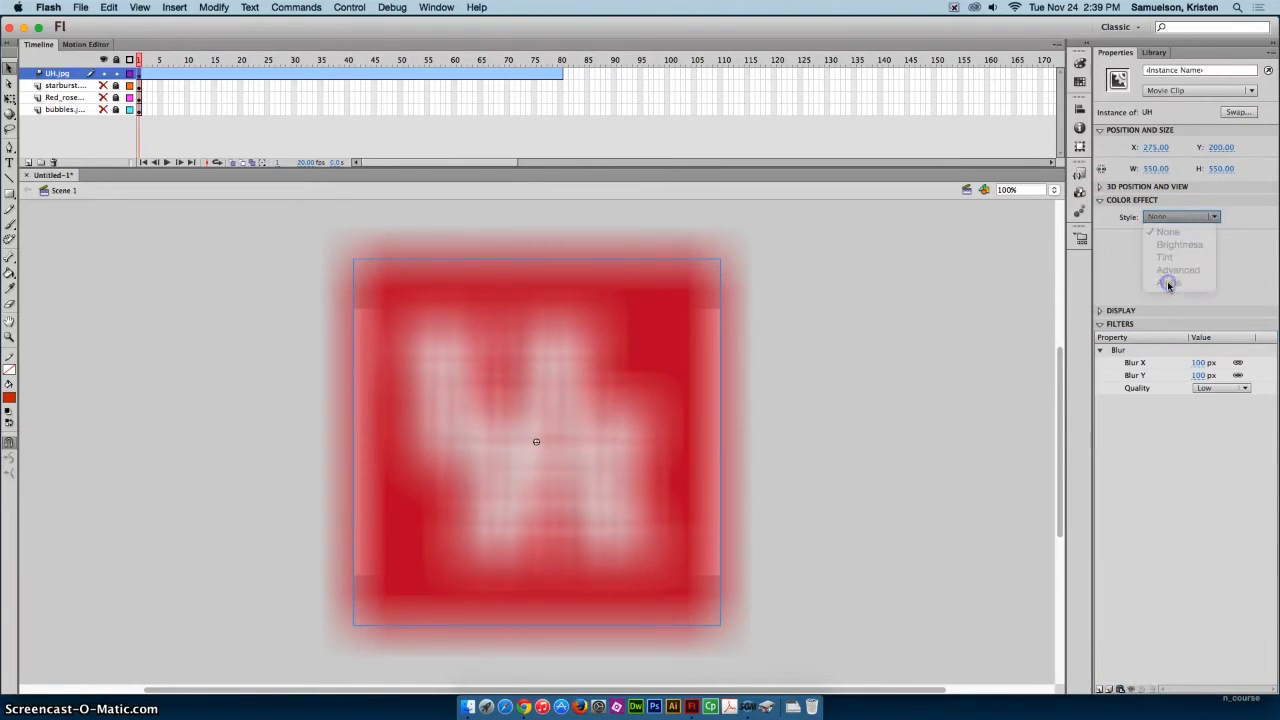
{"action": "mouse_move", "coordinate": [1146, 238]}
{"action": "left_mouse_down"}
{"action": "mouse_move", "coordinate": [1234, 237]}
{"action": "mouse_move", "coordinate": [1137, 240]}
{"action": "left_mouse_up"}
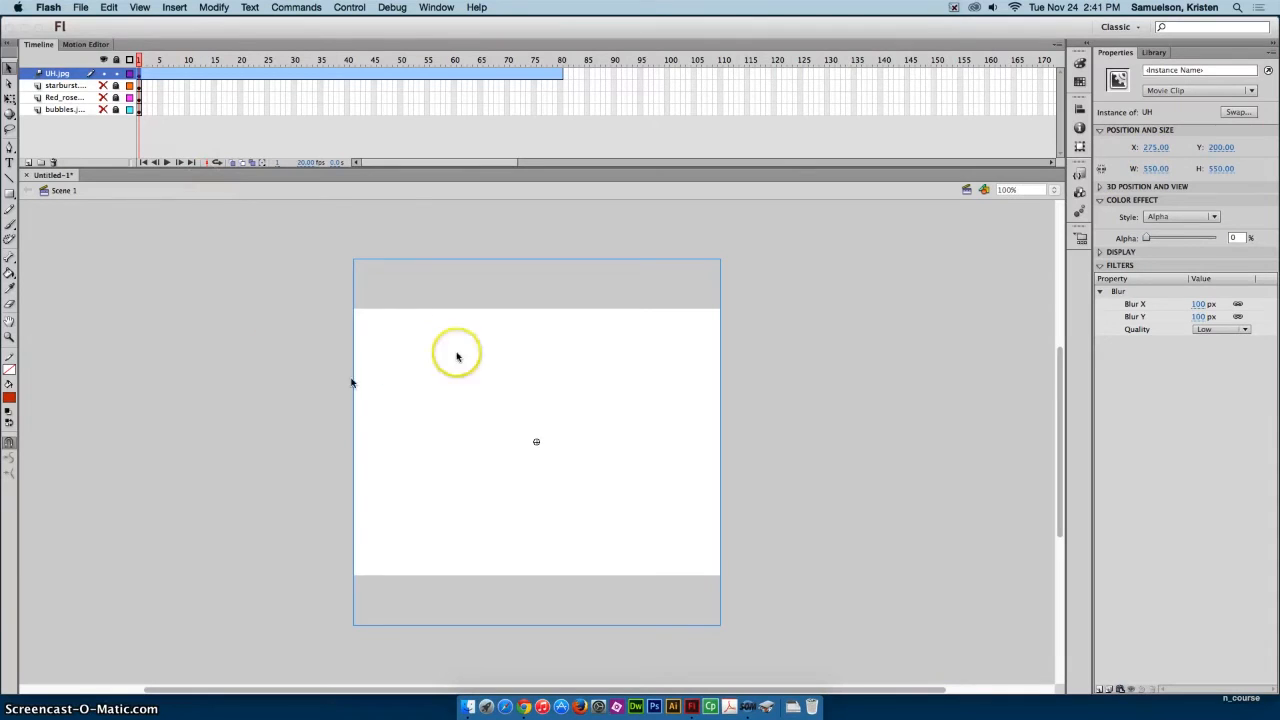
At frame 20, set the UH movie clip's alpha to 100% and its horizontal and vertical blur to 0 px
{"action": "left_click", "coordinate": [140, 59]}
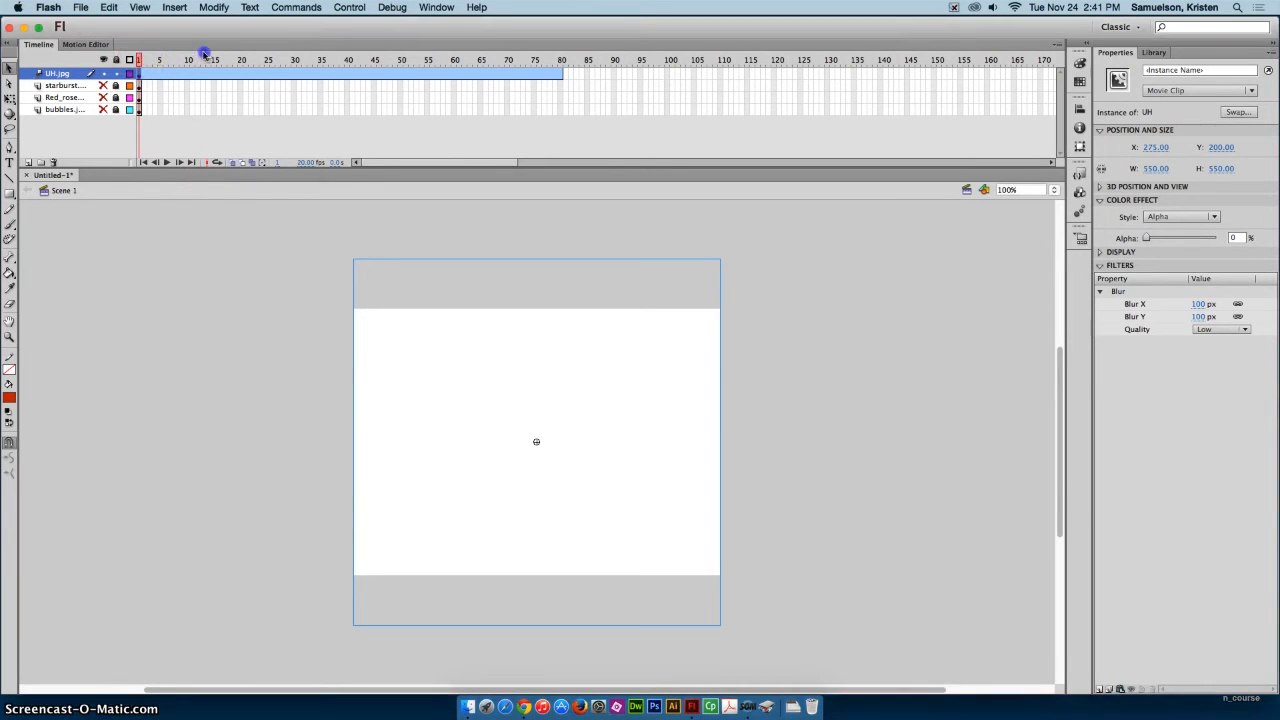
{"action": "left_click_drag", "start_coordinate": [140, 59], "coordinate": [240, 55]}
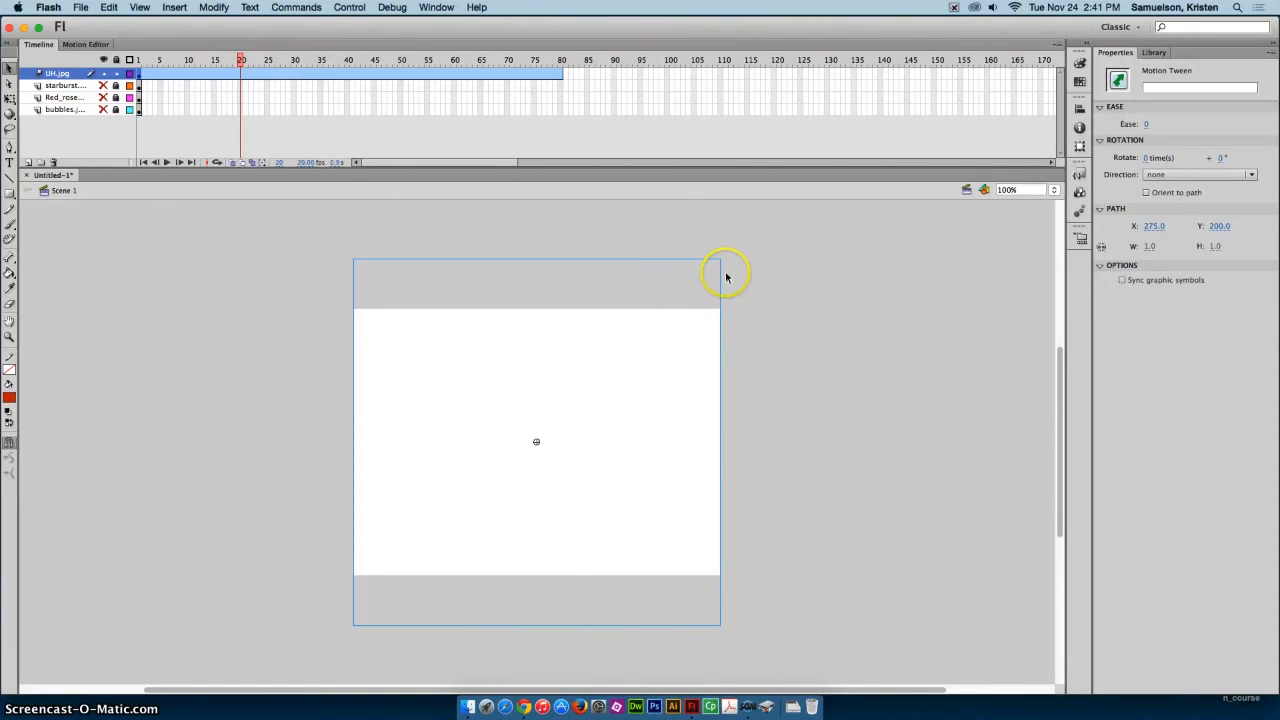
{"action": "left_click", "coordinate": [683, 455]}
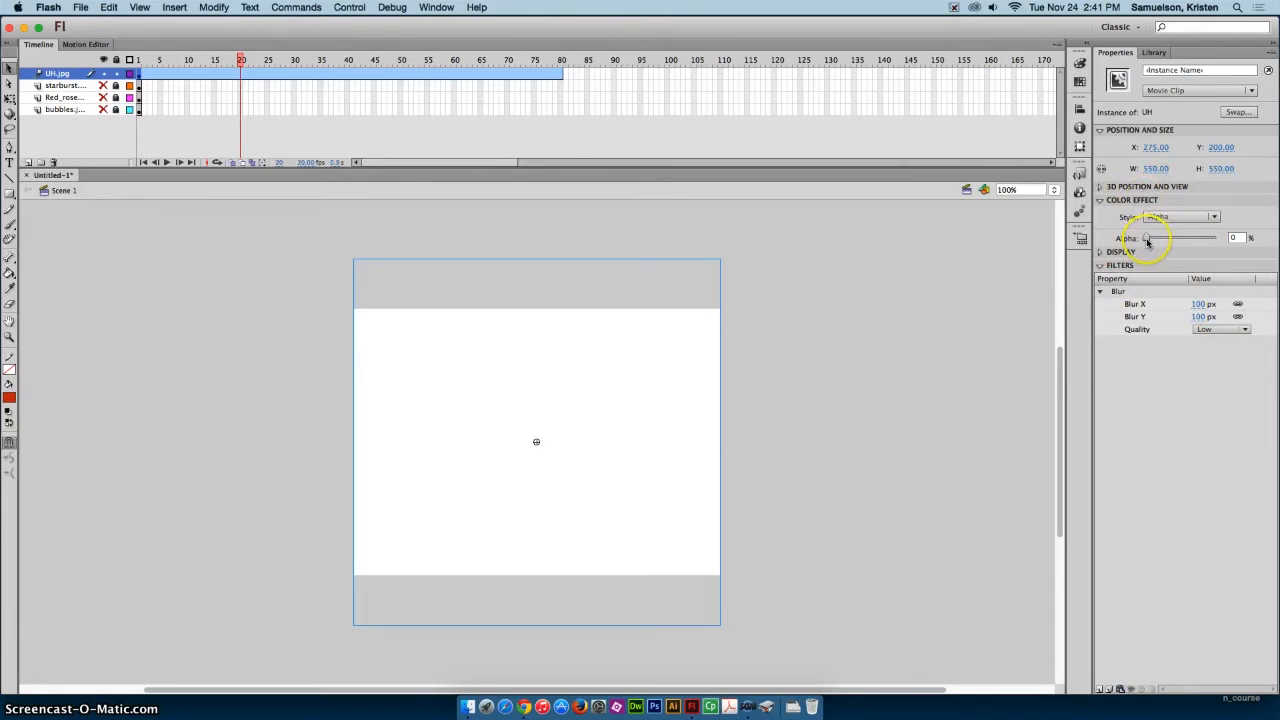
{"action": "left_click_drag", "start_coordinate": [1147, 240], "coordinate": [1217, 238]}
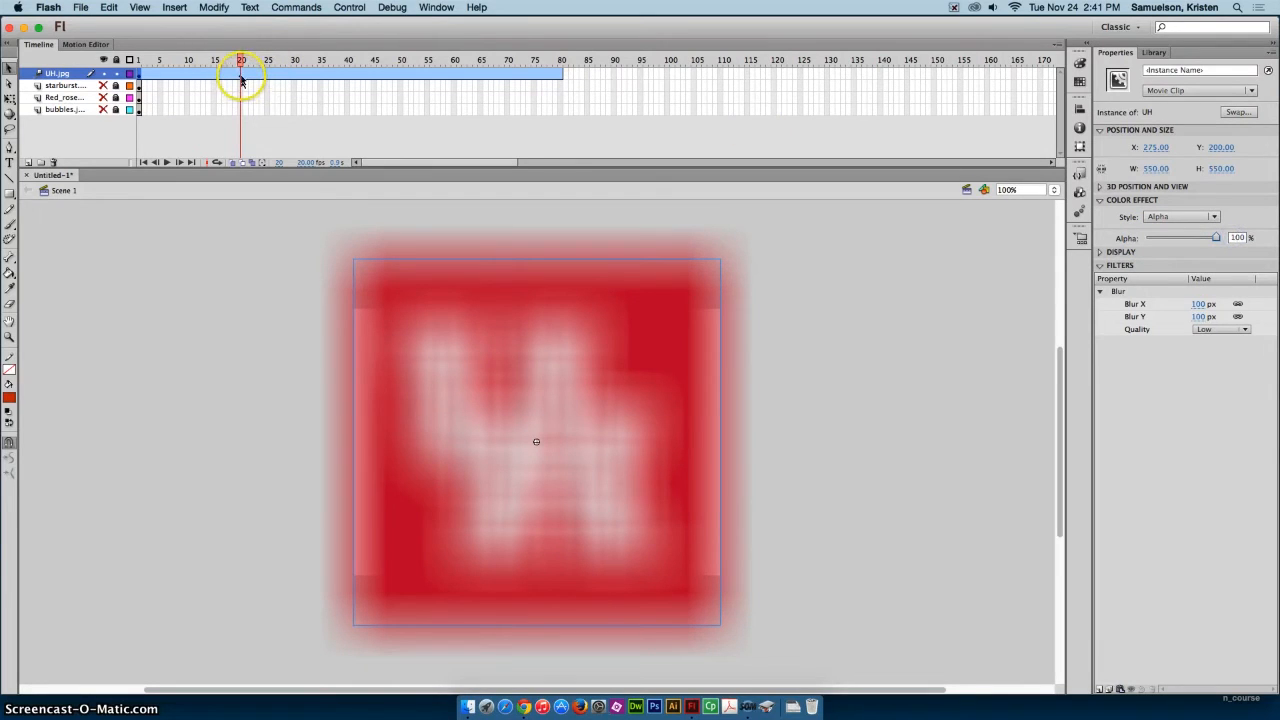
{"action": "left_click", "coordinate": [1199, 304]}
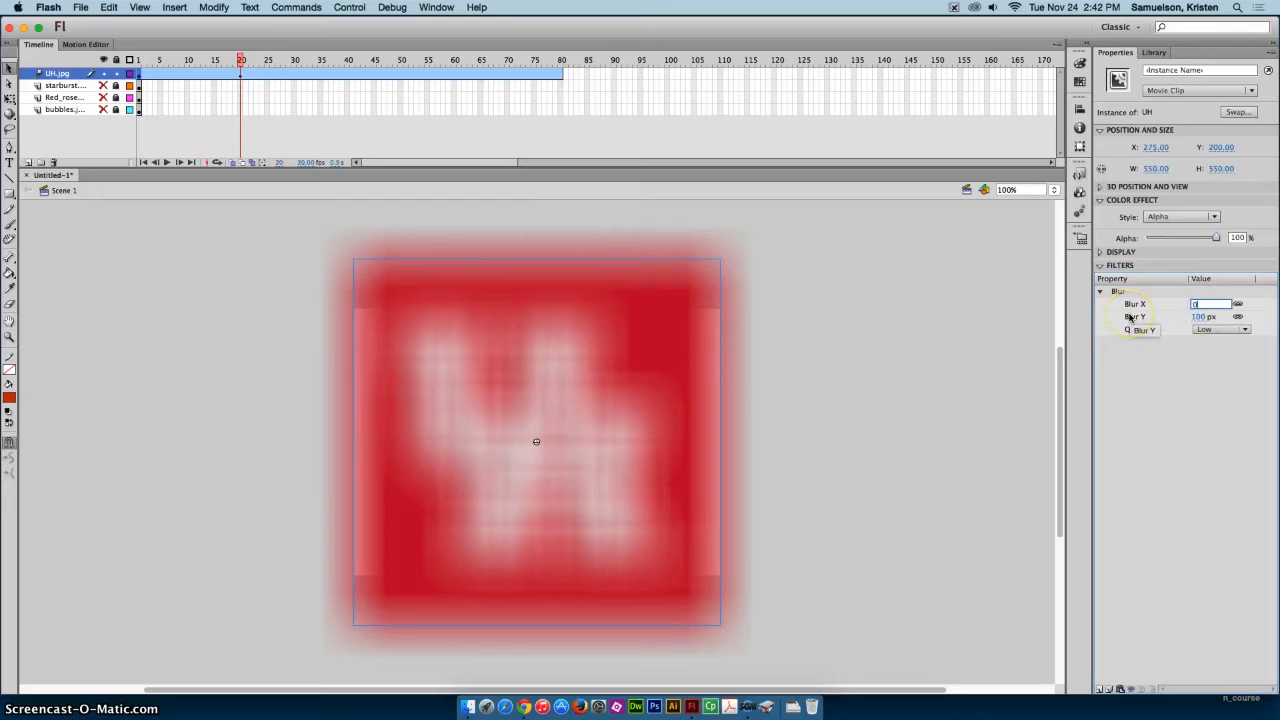
{"action": "type", "text": "0"}
{"action": "key", "text": "Return"}
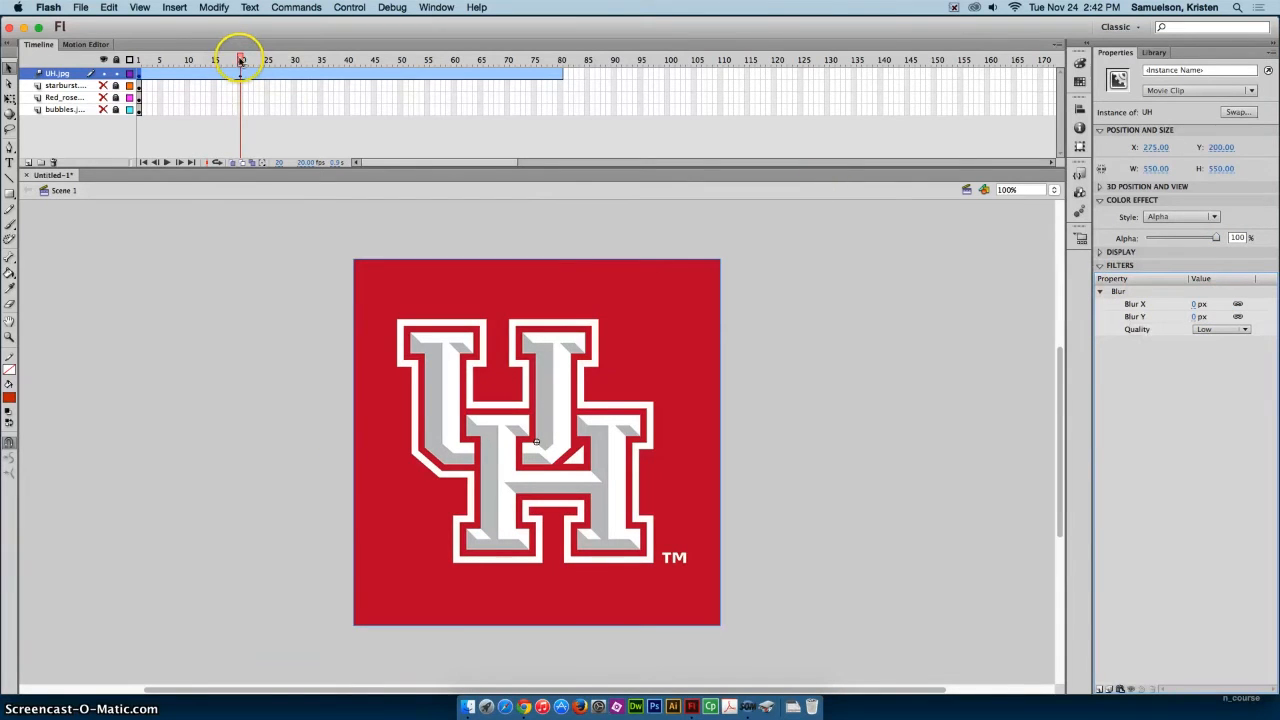
Insert a keyframe at frame 60 of the UH.jpg motion tween
{"action": "mouse_move", "coordinate": [241, 62]}
{"action": "left_mouse_down"}
{"action": "mouse_move", "coordinate": [129, 69]}
{"action": "mouse_move", "coordinate": [241, 62]}
{"action": "left_mouse_up"}
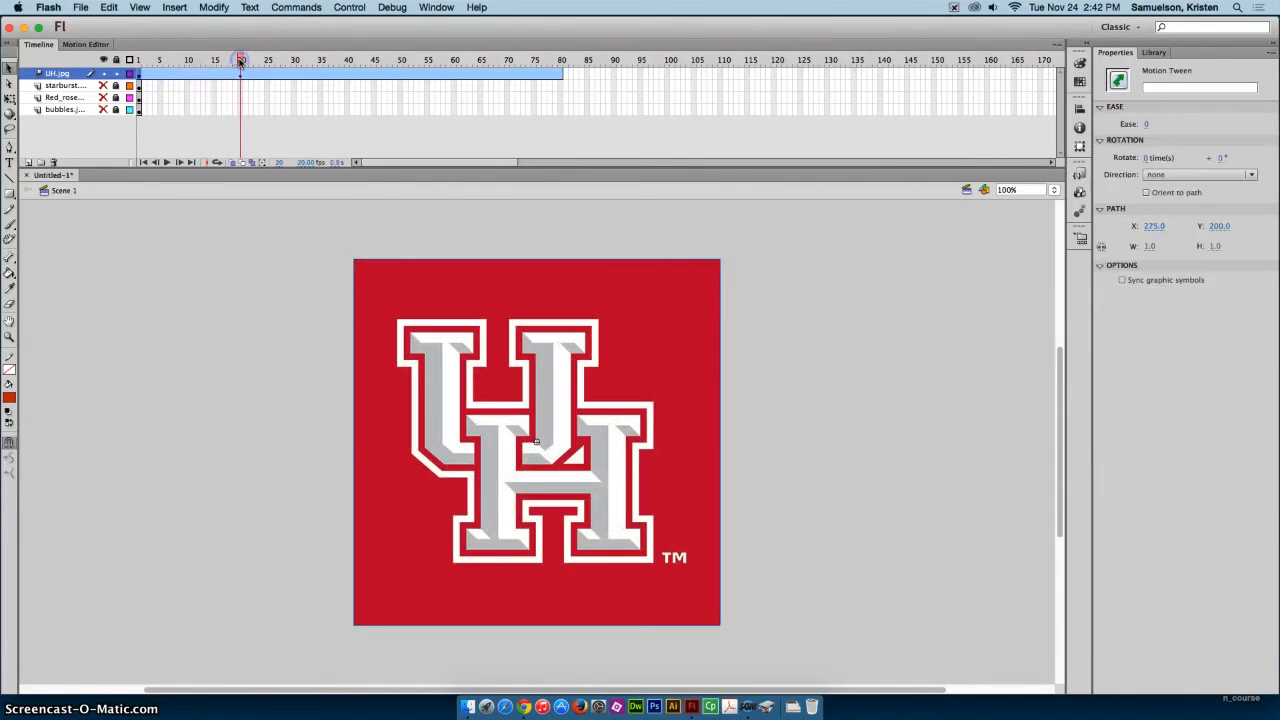
{"action": "left_click", "coordinate": [348, 60]}
{"action": "left_click", "coordinate": [454, 58]}
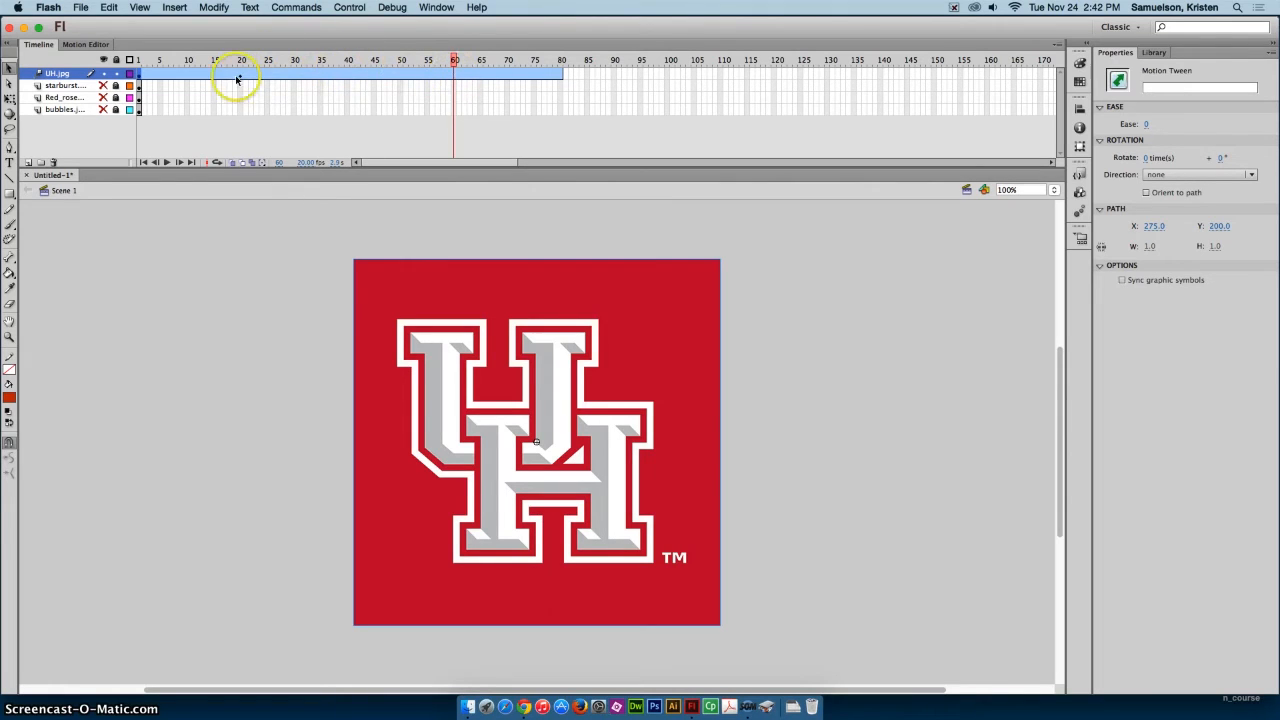
{"action": "left_click", "coordinate": [455, 75]}
{"action": "key", "text": "F6"}
At frame 80, set the UH movie clip's horizontal and vertical blur to 100 px and its alpha to 0%
{"action": "left_click", "coordinate": [563, 59]}
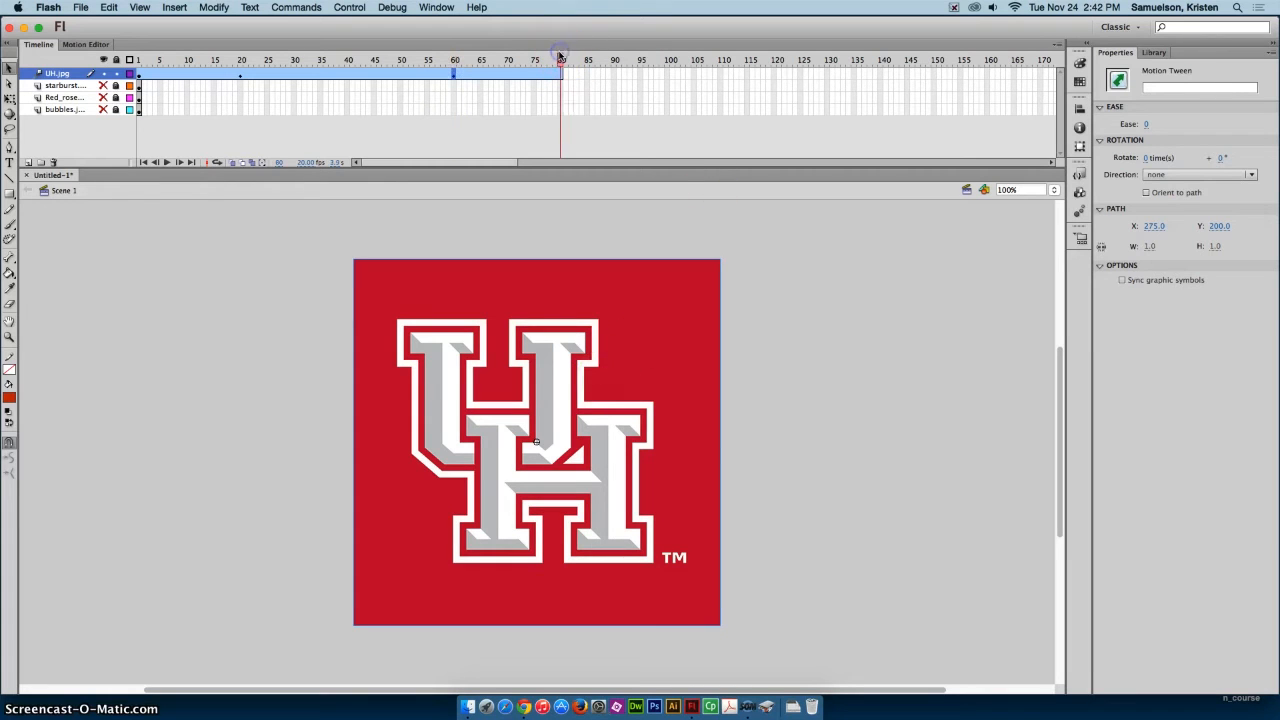
{"action": "left_click", "coordinate": [562, 60]}
{"action": "left_click", "coordinate": [645, 369]}
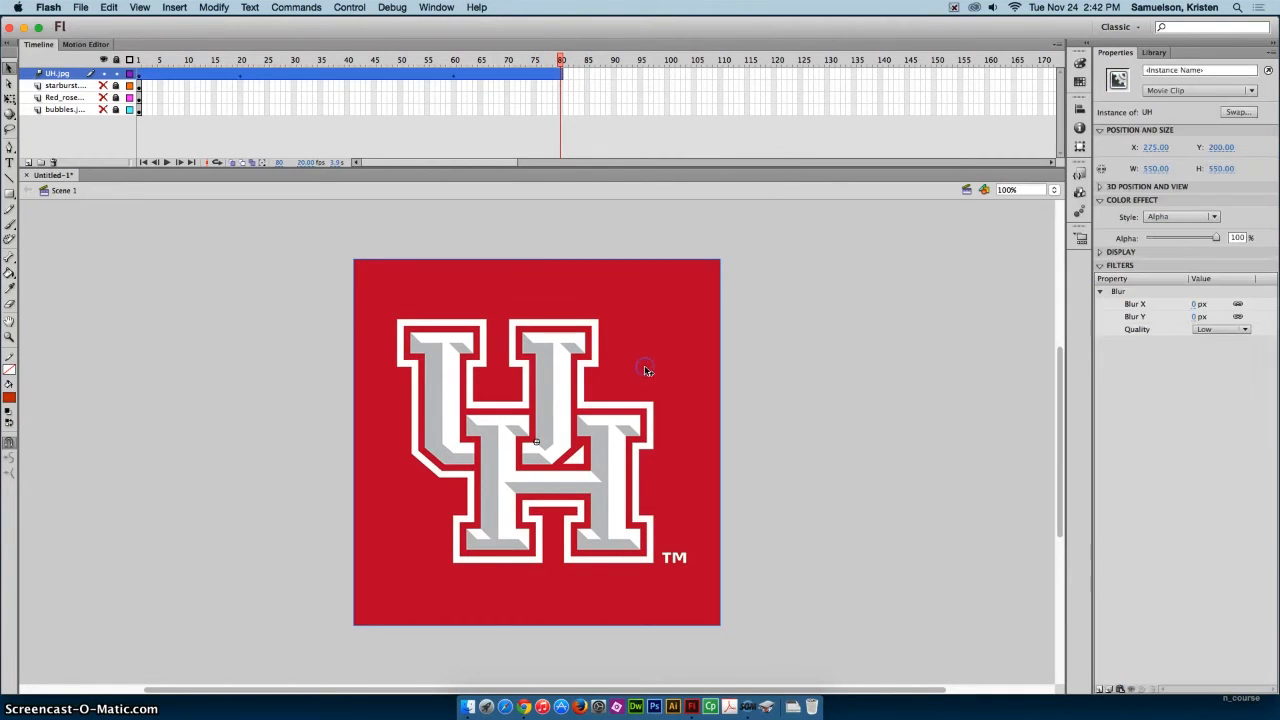
{"action": "left_click", "coordinate": [1196, 304]}
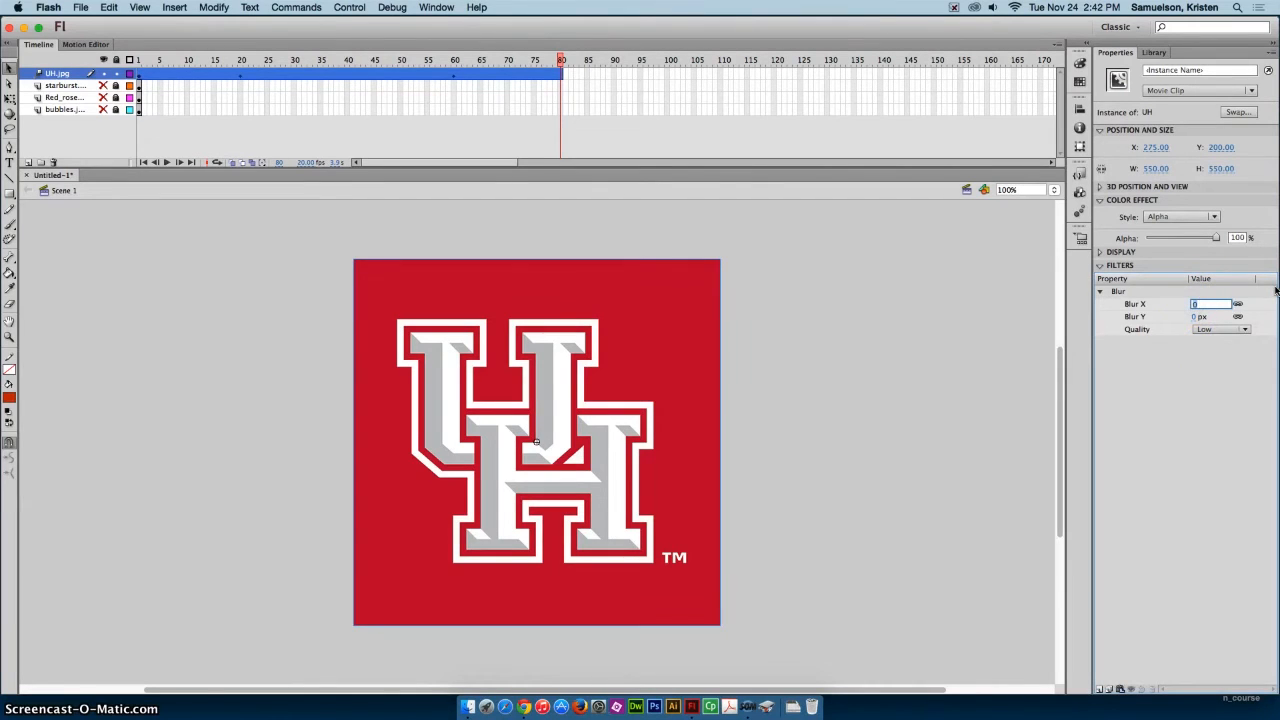
{"action": "type", "text": "100"}
{"action": "key", "text": "Return"}
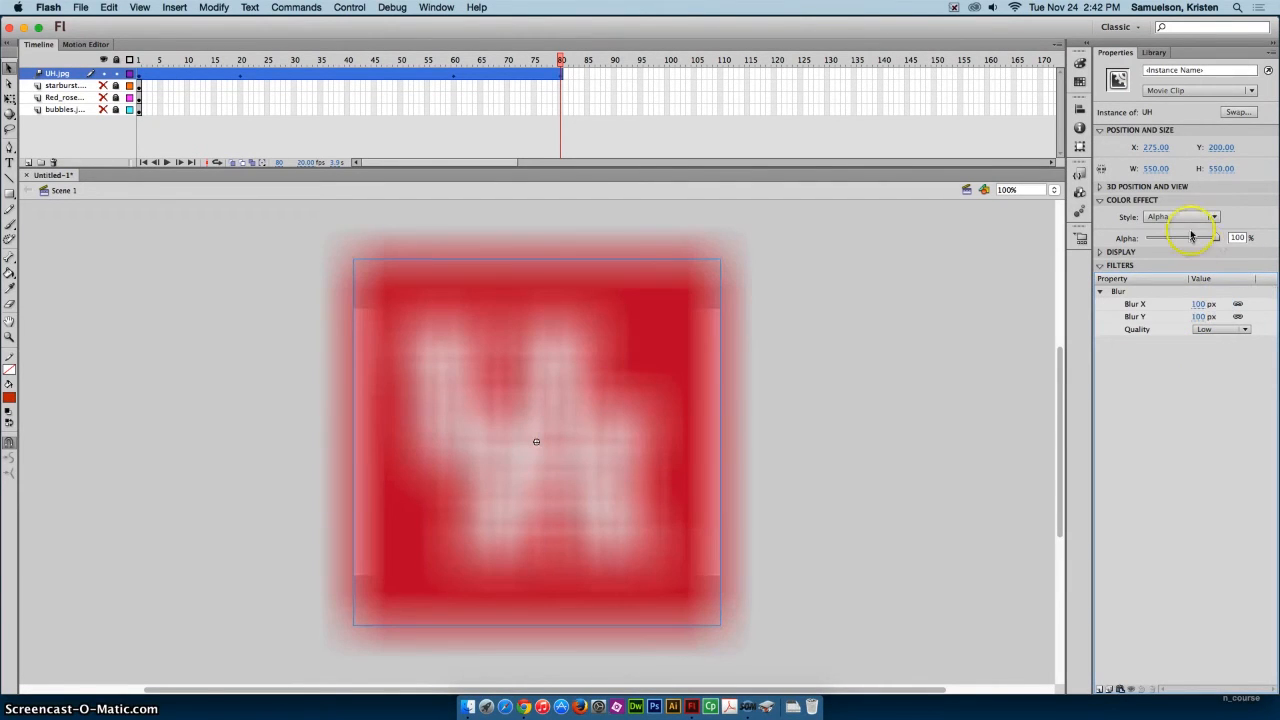
{"action": "left_click_drag", "start_coordinate": [1218, 237], "coordinate": [1137, 243]}
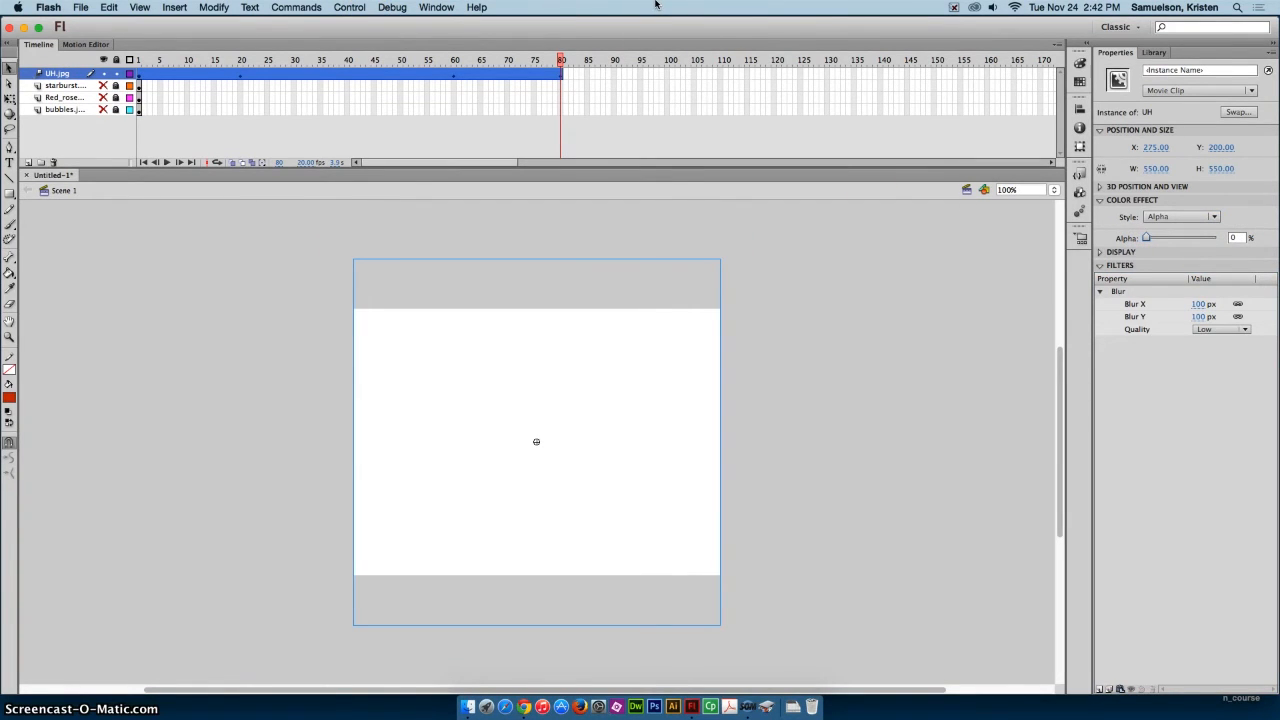
{"action": "key", "text": "Return"}
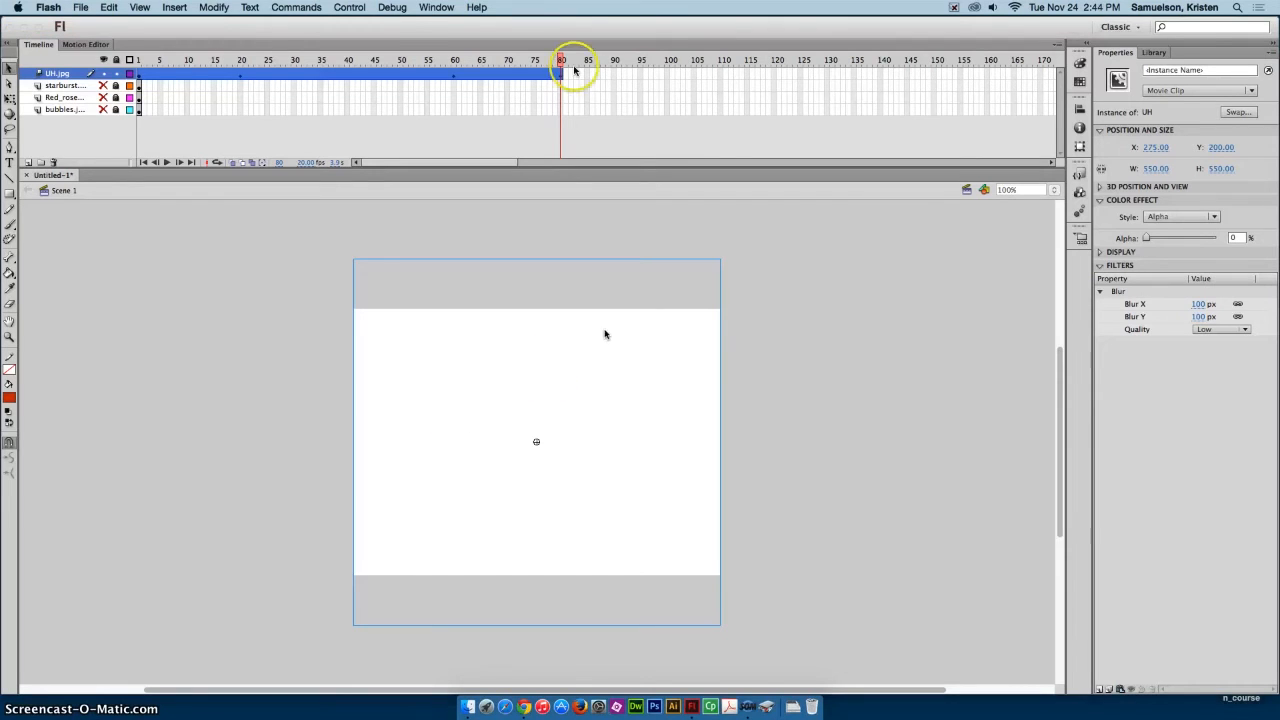
Lock and hide the UH.jpg layer, and show and unlock the starburst layer with its frame 1 selected
{"action": "left_click", "coordinate": [116, 77]}
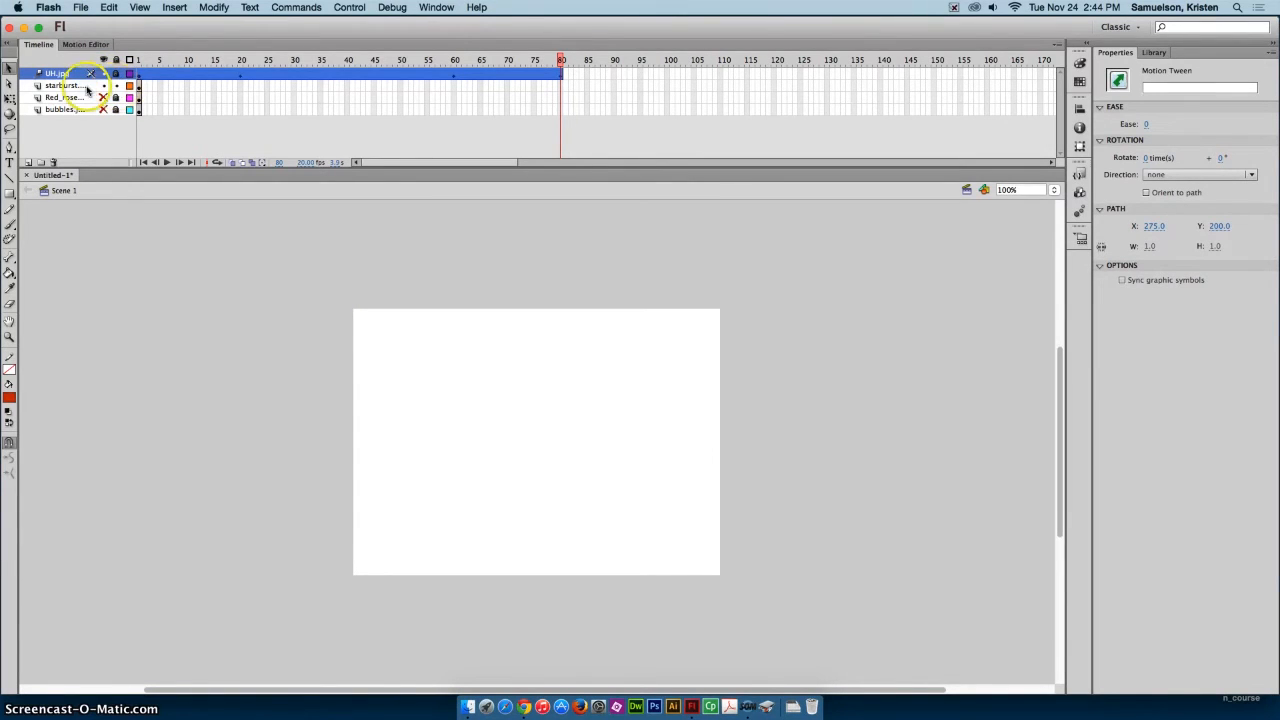
{"action": "left_click", "coordinate": [140, 61]}
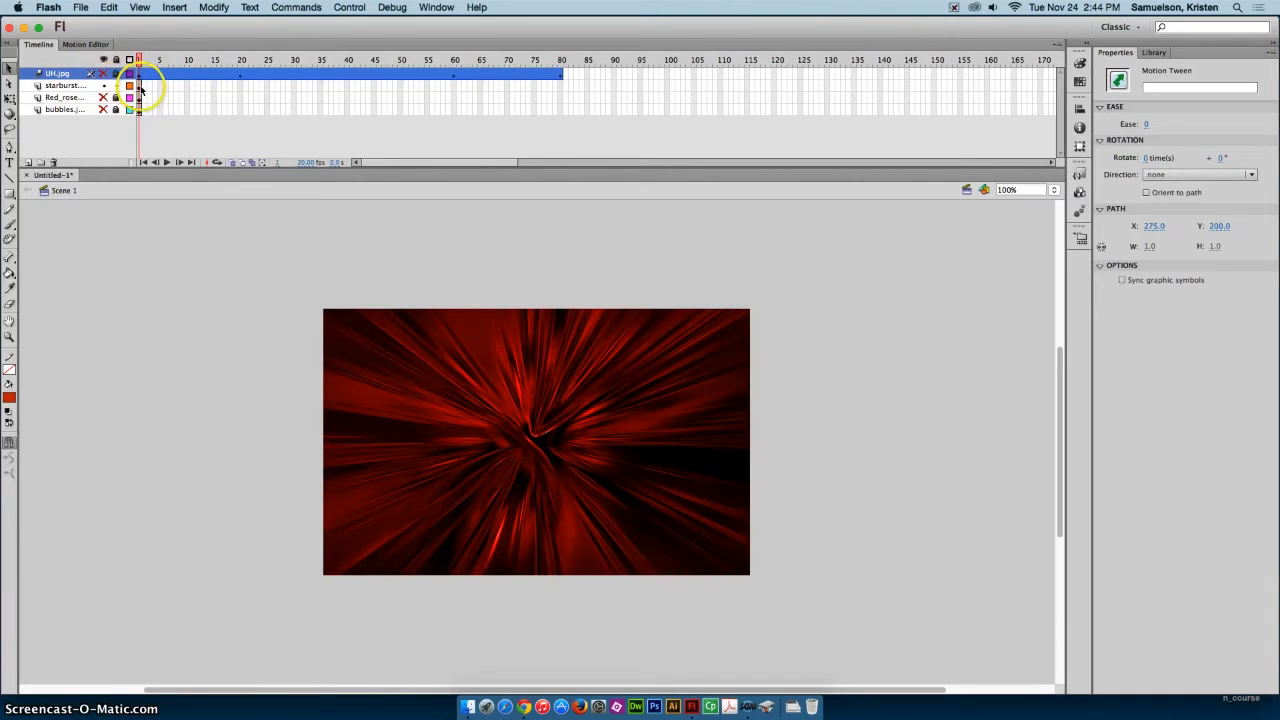
{"action": "left_click", "coordinate": [140, 86]}
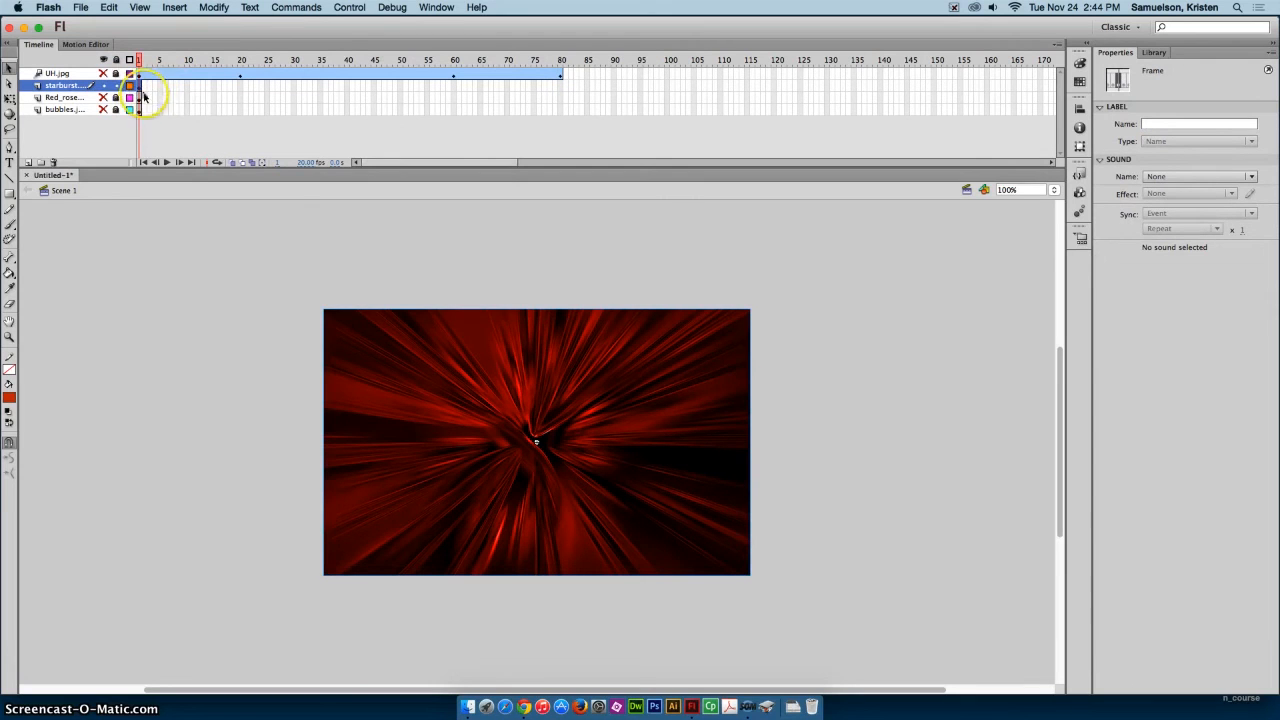
Show the UH.jpg layer for reference and move the starburst layer's starting keyframe to frame 60
{"action": "left_click", "coordinate": [161, 61]}
{"action": "left_click_drag", "start_coordinate": [161, 61], "coordinate": [113, 70]}
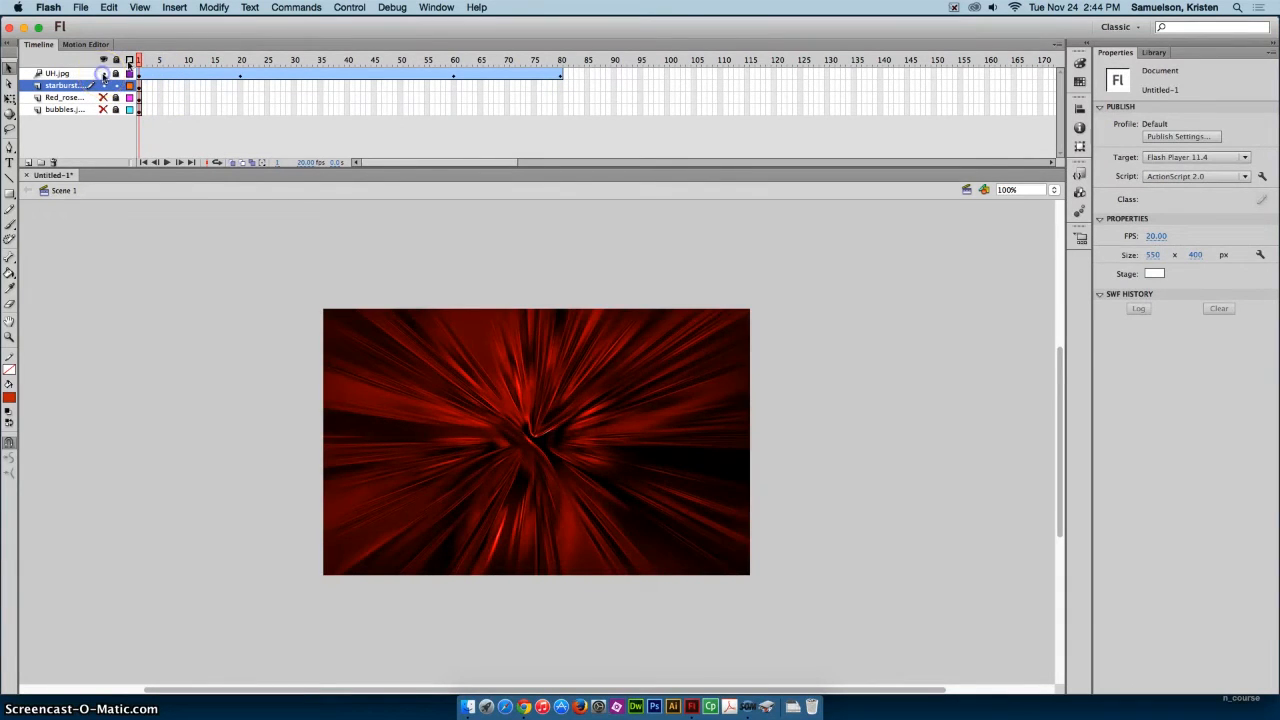
{"action": "left_click_drag", "start_coordinate": [163, 55], "coordinate": [454, 68]}
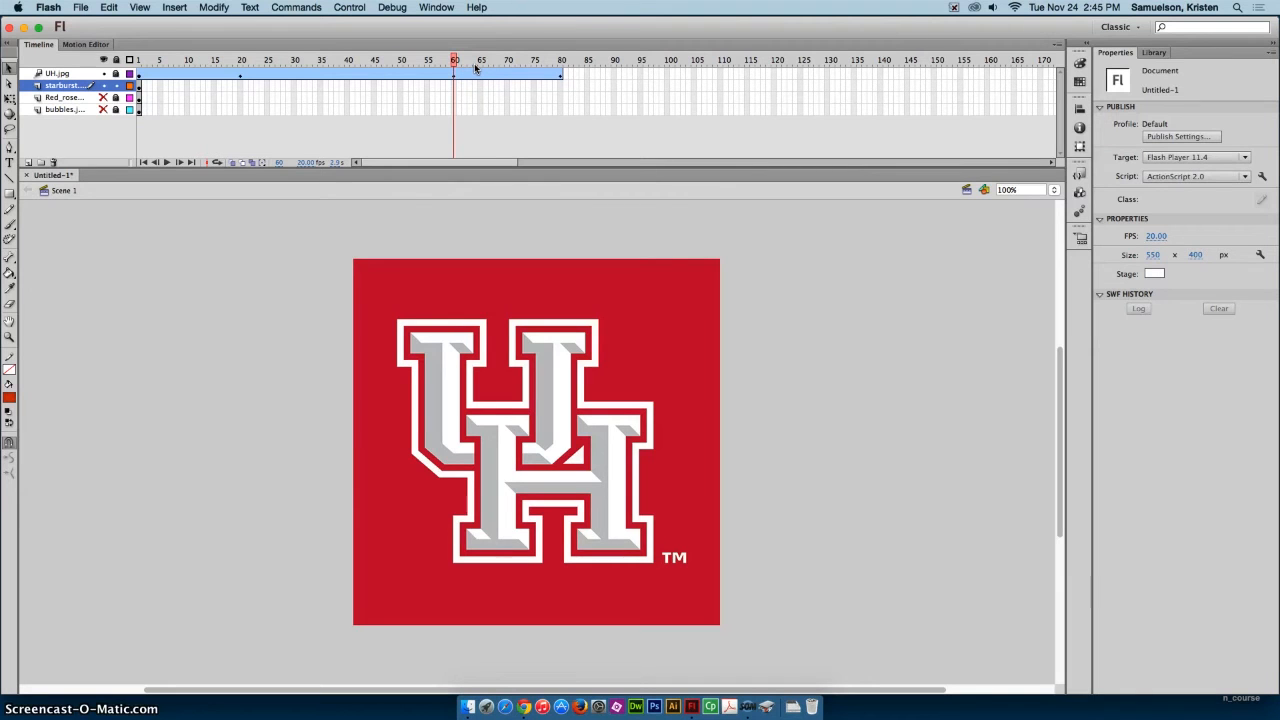
{"action": "left_click", "coordinate": [138, 87]}
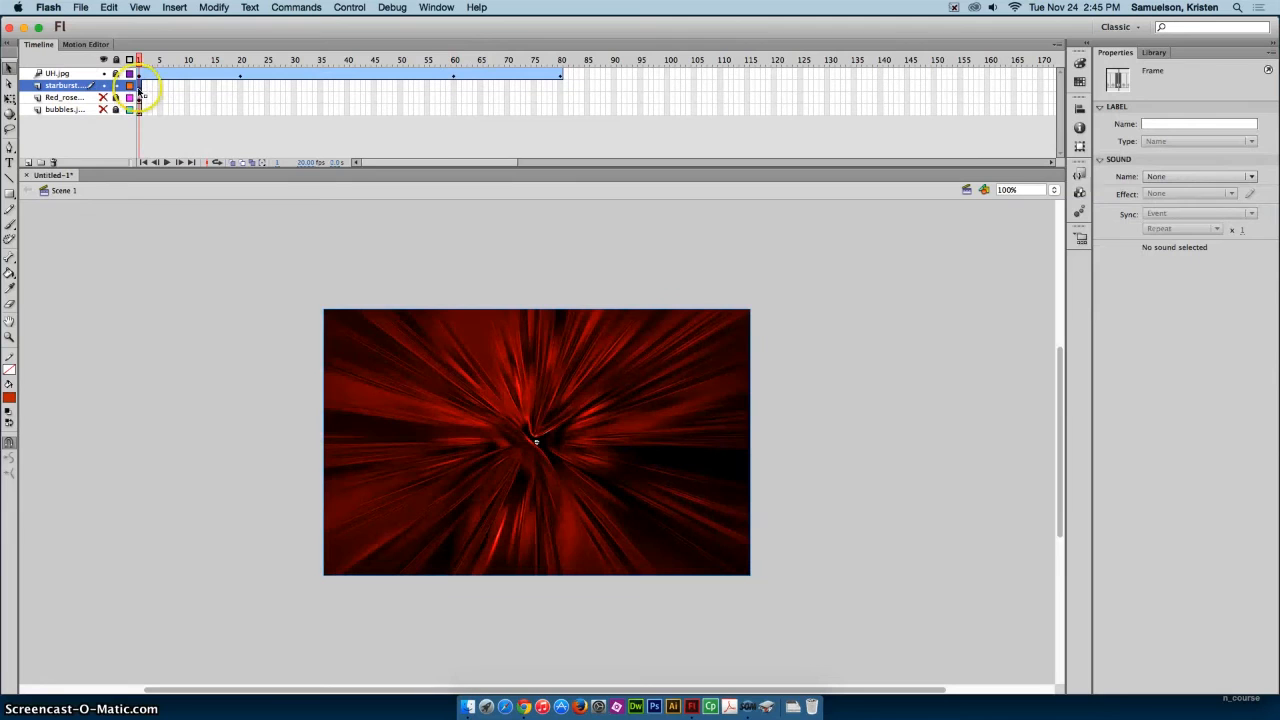
{"action": "left_click_drag", "start_coordinate": [146, 90], "coordinate": [456, 92]}
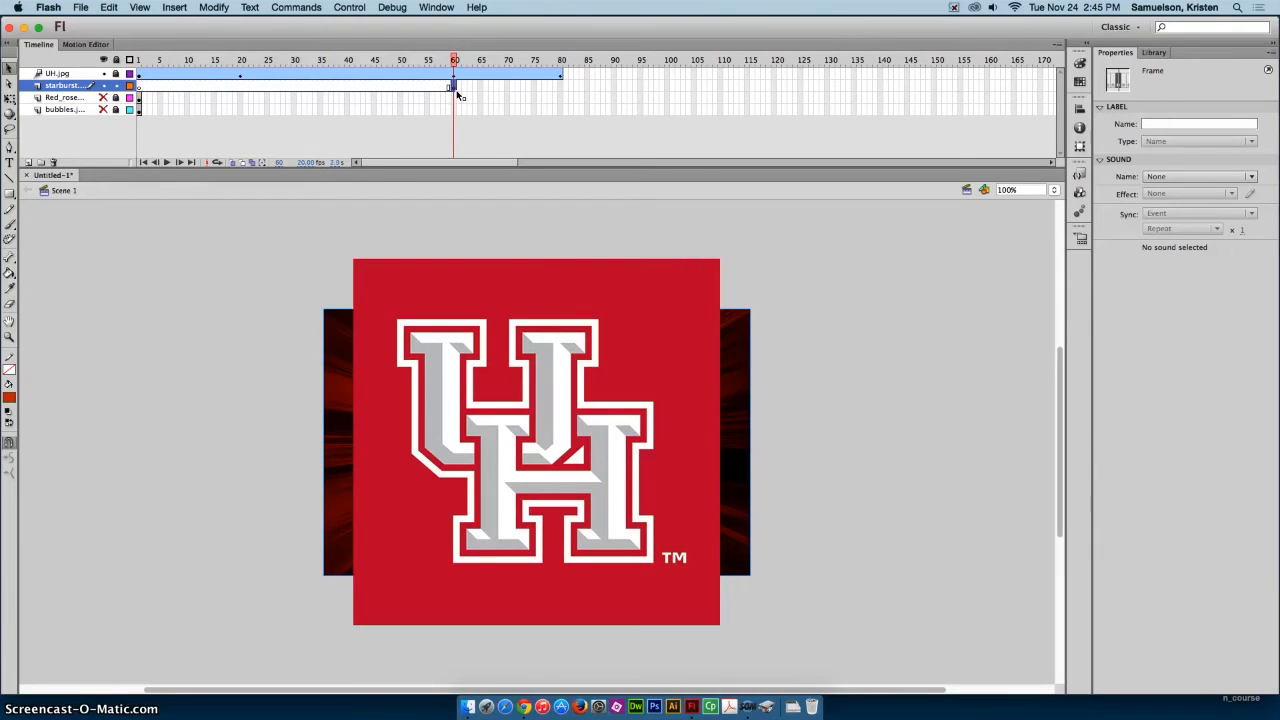
With the UH.jpg layer hidden, create a motion tween for the starburst symbol and extend it to frame 140
{"action": "left_click", "coordinate": [103, 73]}
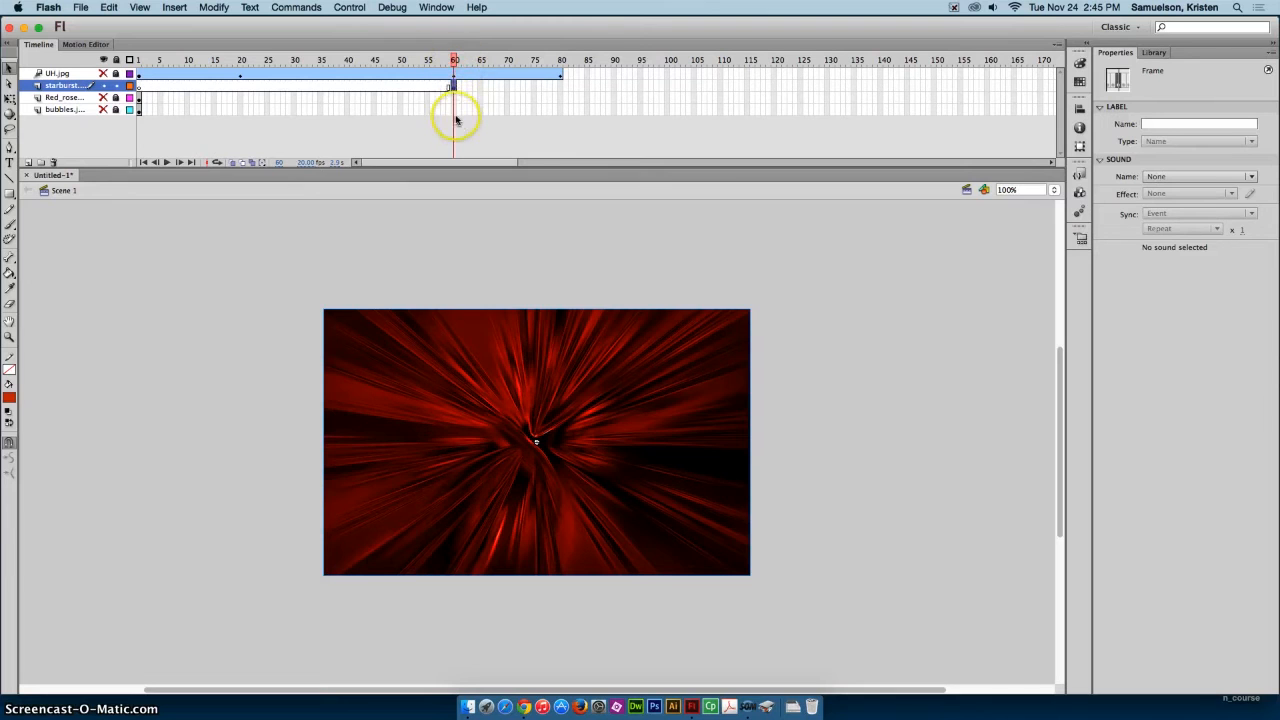
{"action": "right_click", "coordinate": [554, 352]}
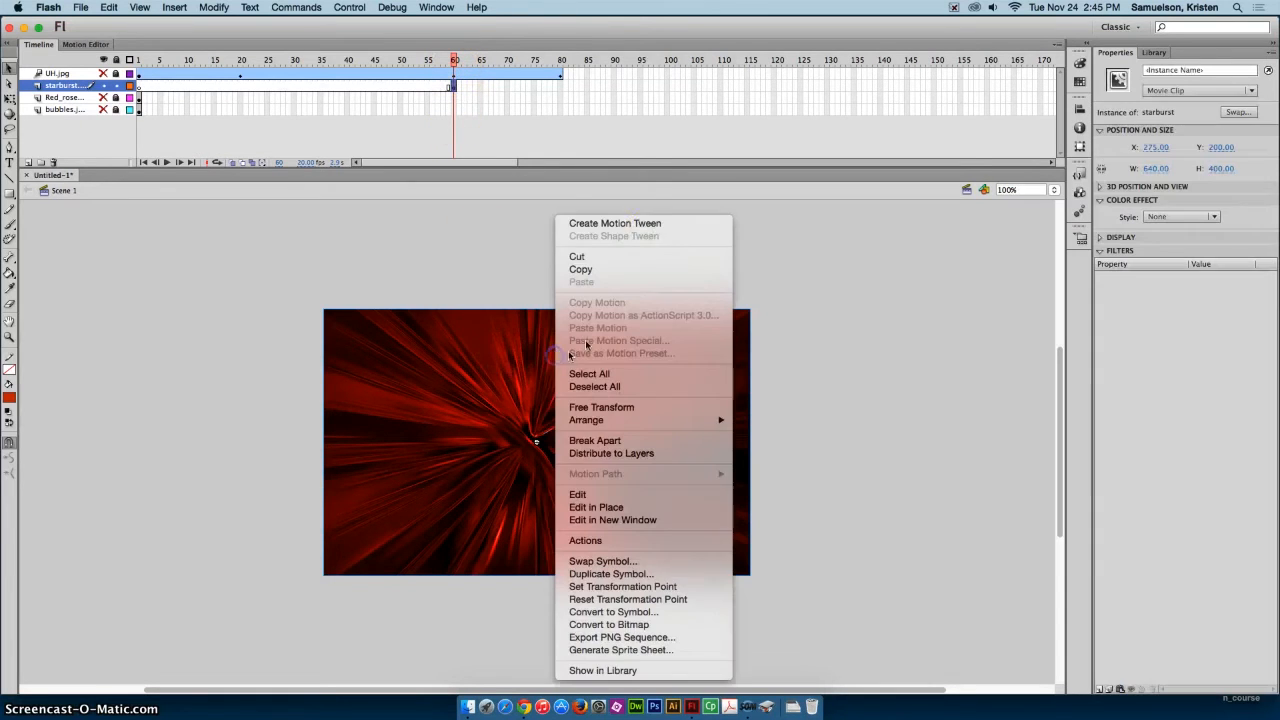
{"action": "left_click", "coordinate": [649, 224]}
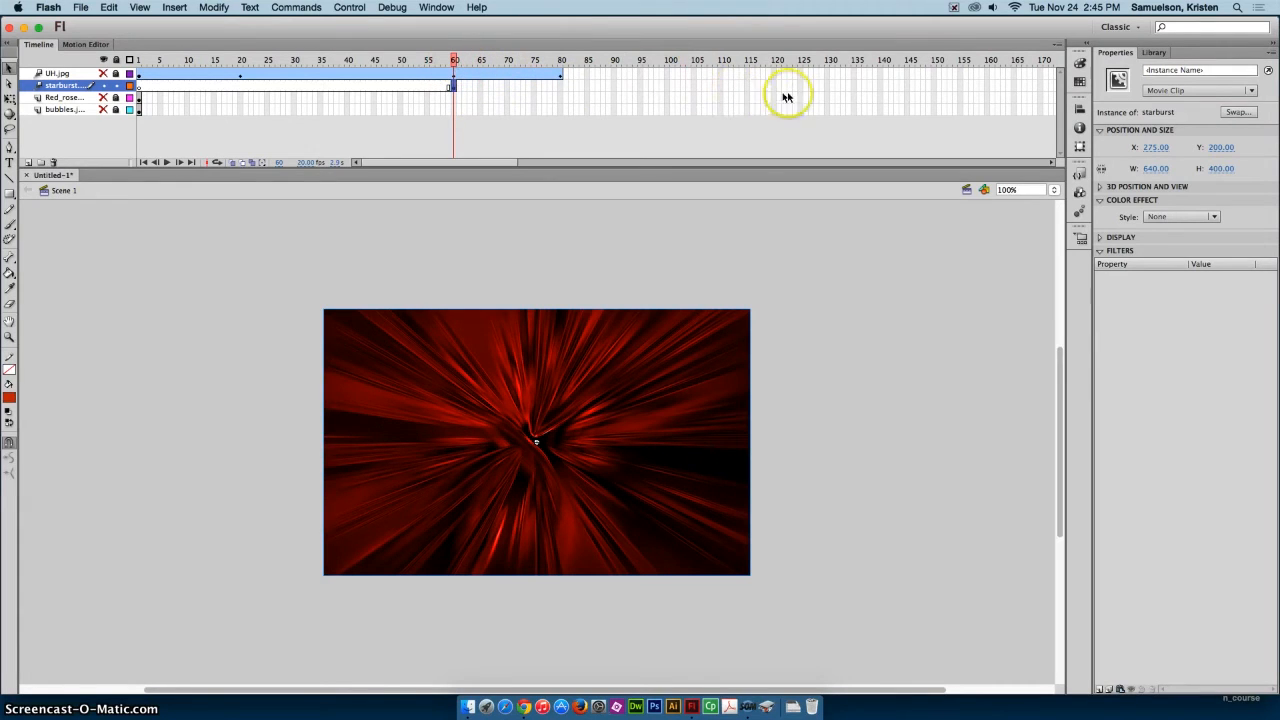
{"action": "left_click", "coordinate": [880, 88]}
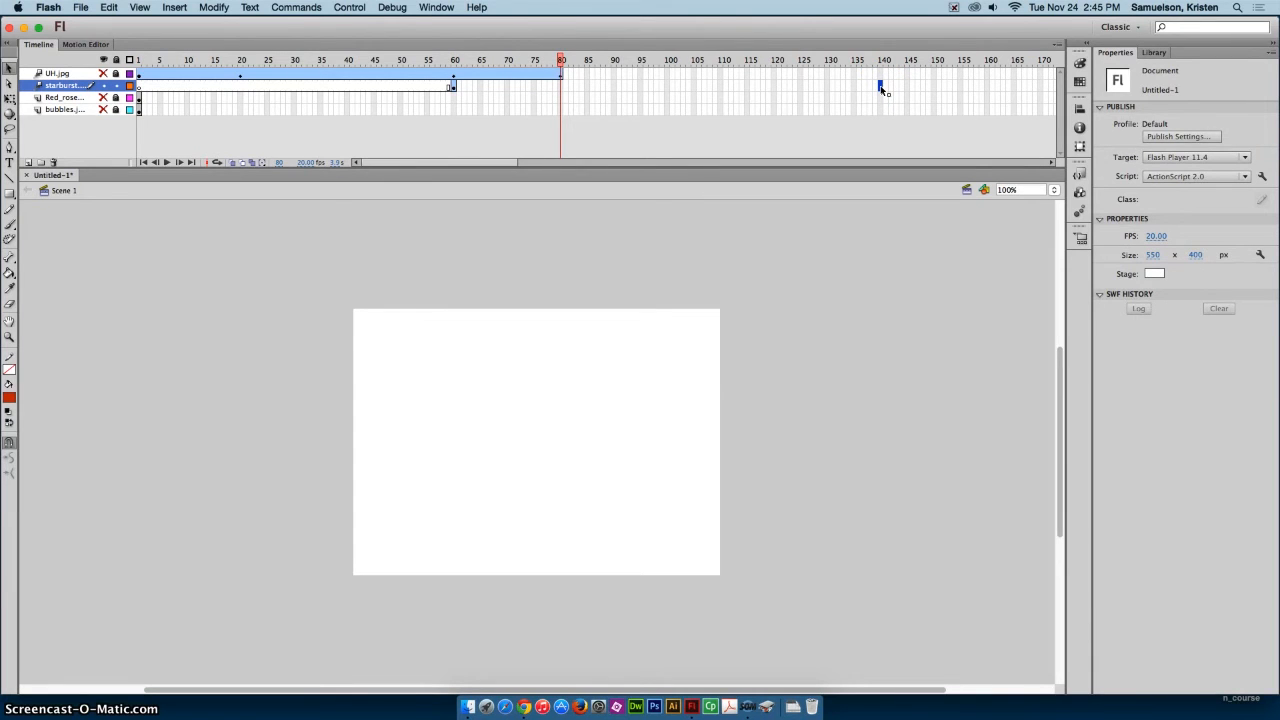
{"action": "key", "text": "F5"}
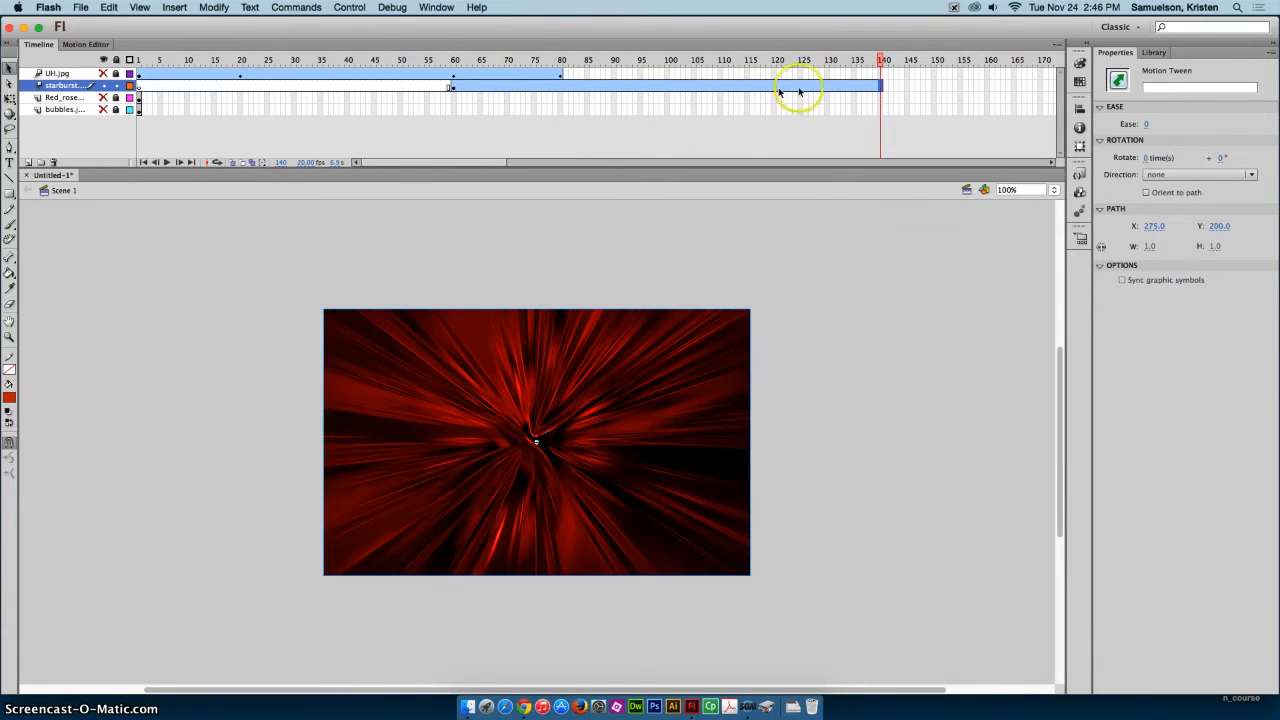
At frame 60, add a Blur filter of 100 px to the starburst movie clip and set its alpha to 0%
{"action": "left_click", "coordinate": [454, 60]}
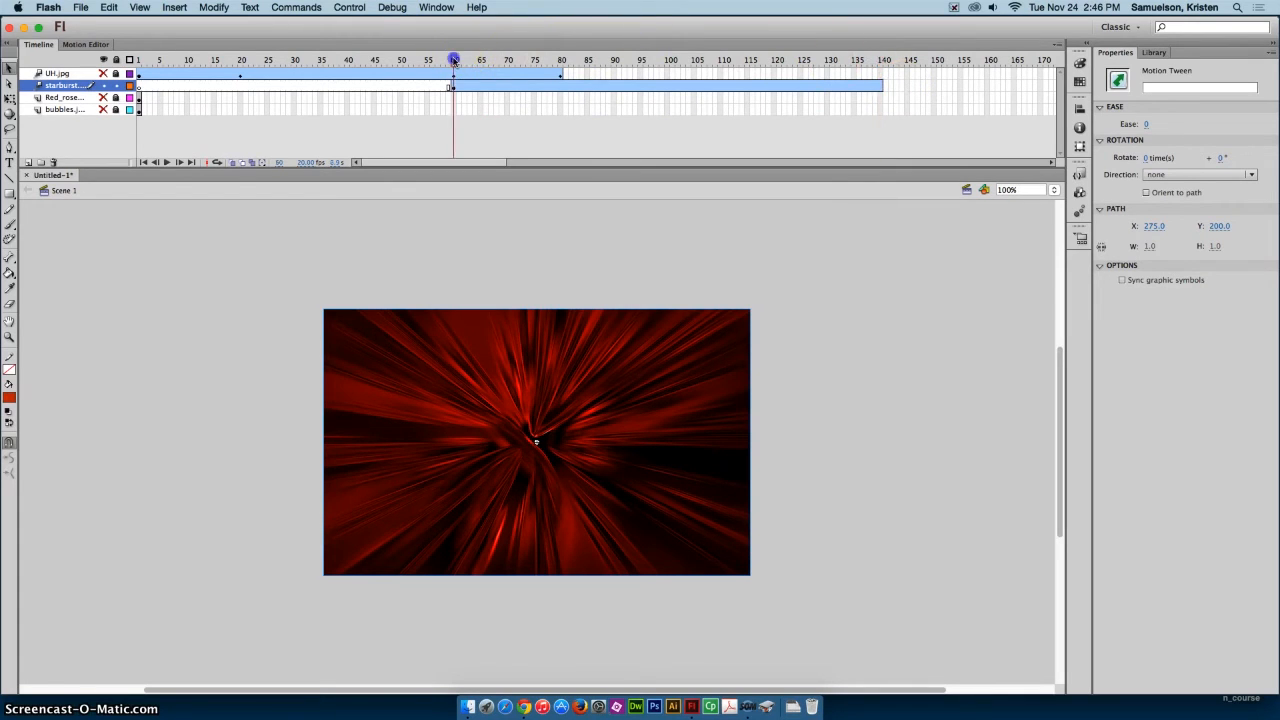
{"action": "left_click", "coordinate": [517, 339]}
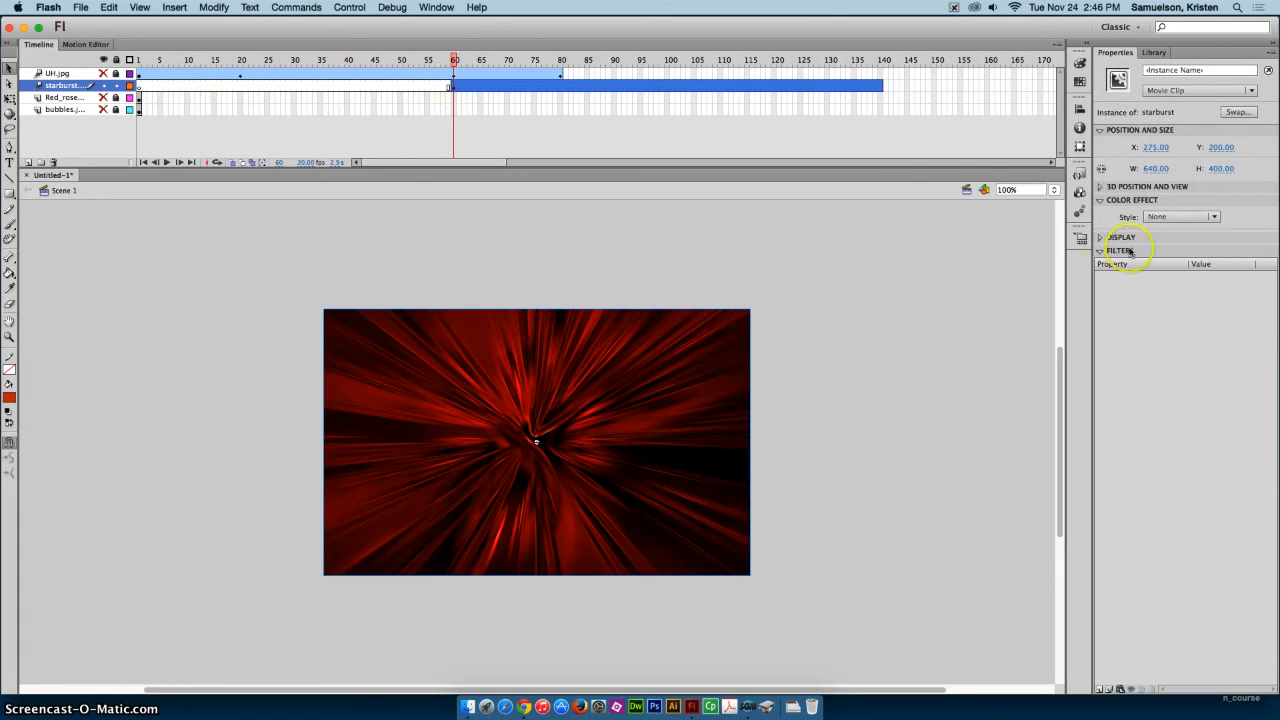
{"action": "left_click", "coordinate": [1100, 689]}
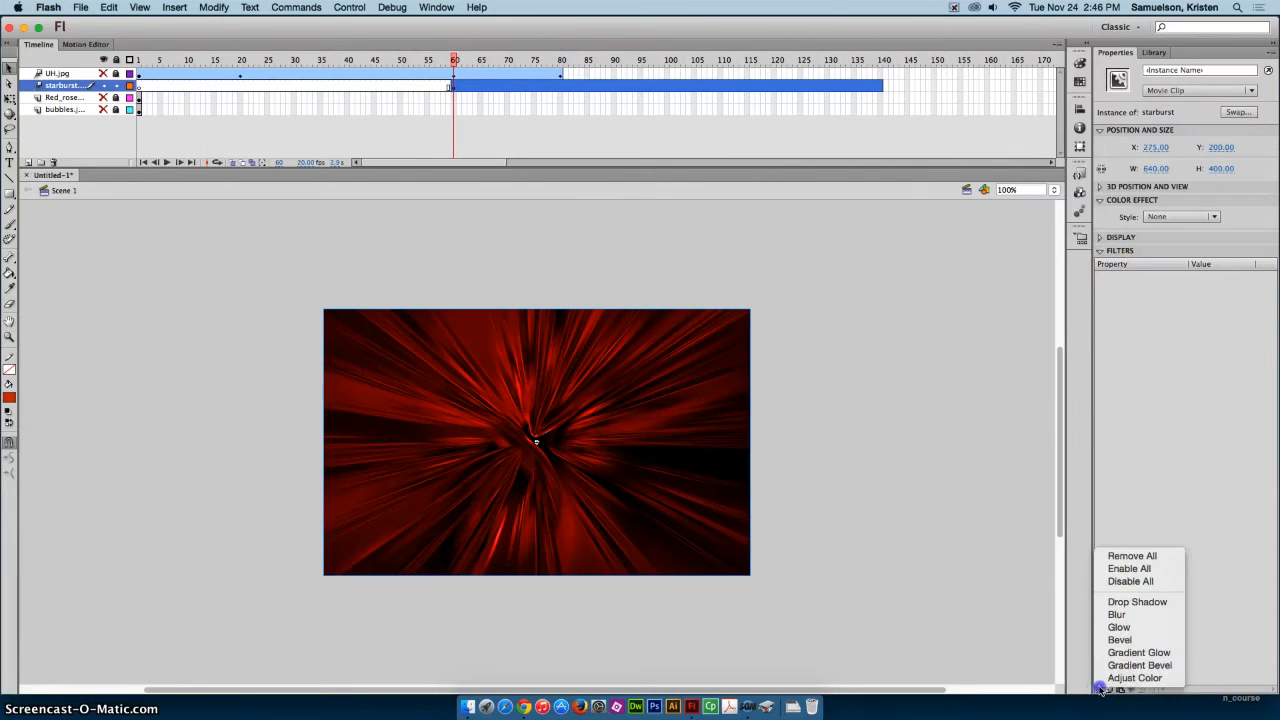
{"action": "left_click", "coordinate": [1143, 621]}
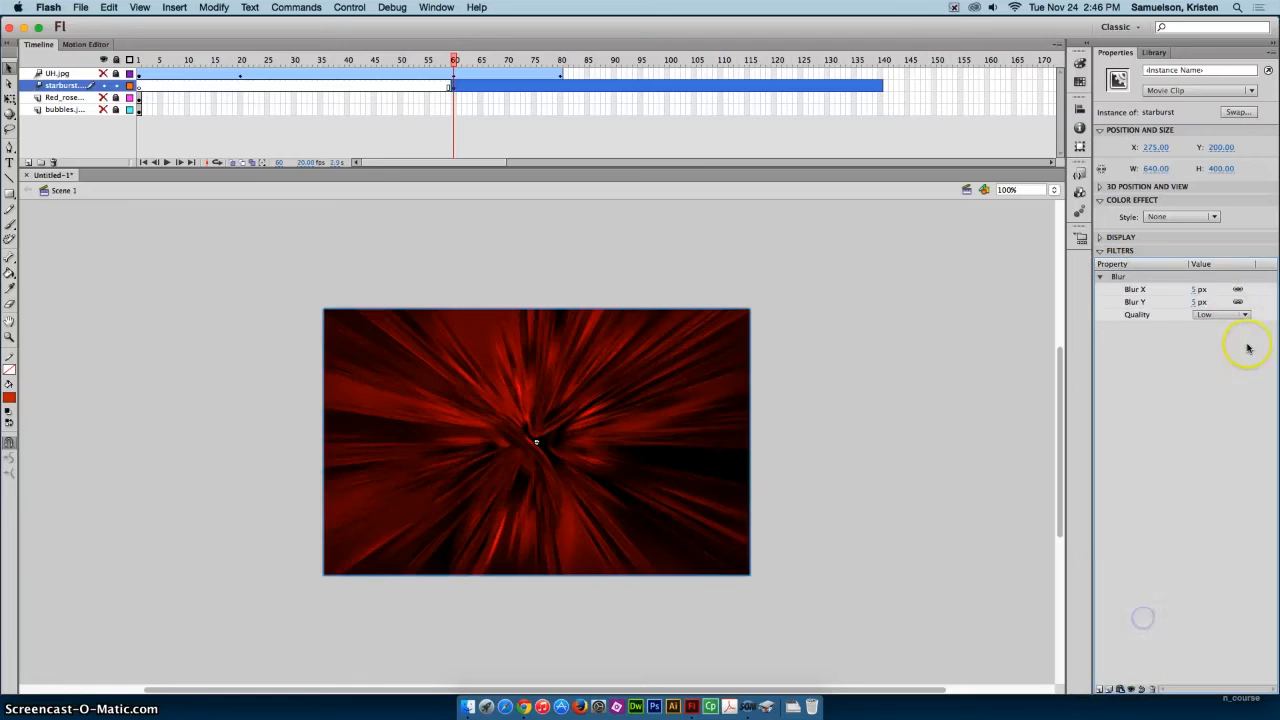
{"action": "left_click", "coordinate": [1195, 289]}
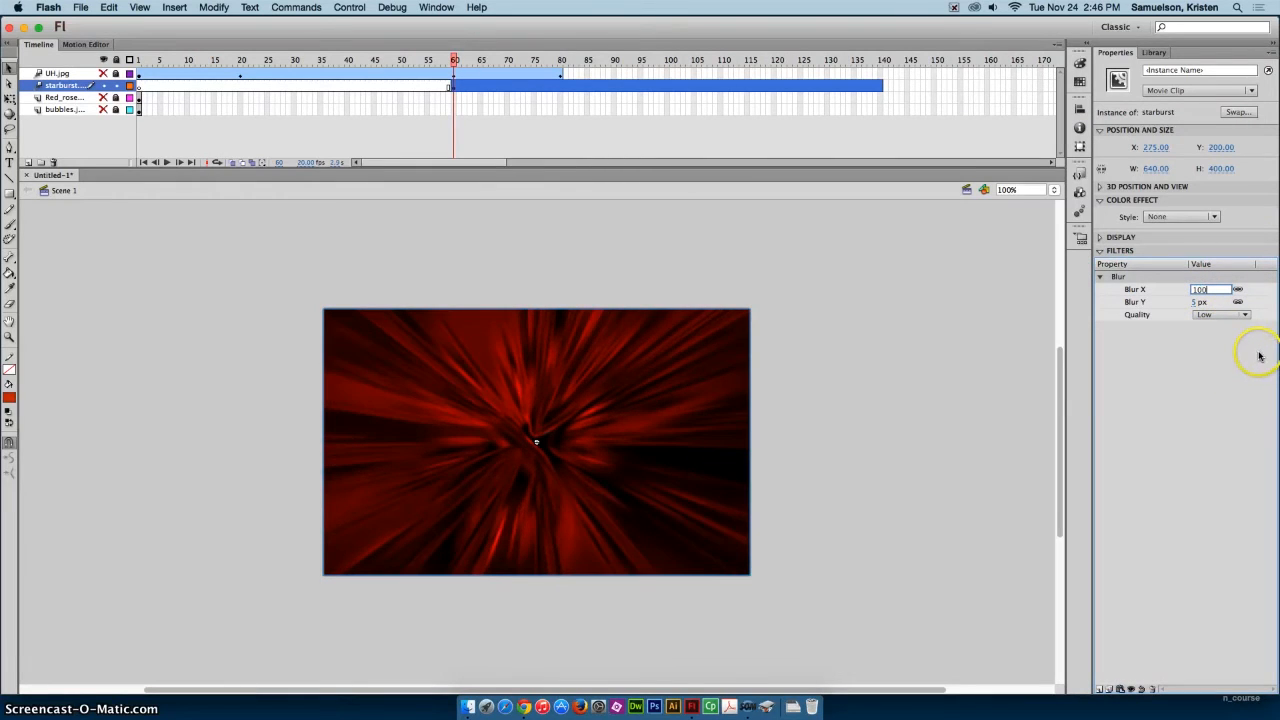
{"action": "key", "text": "Return"}
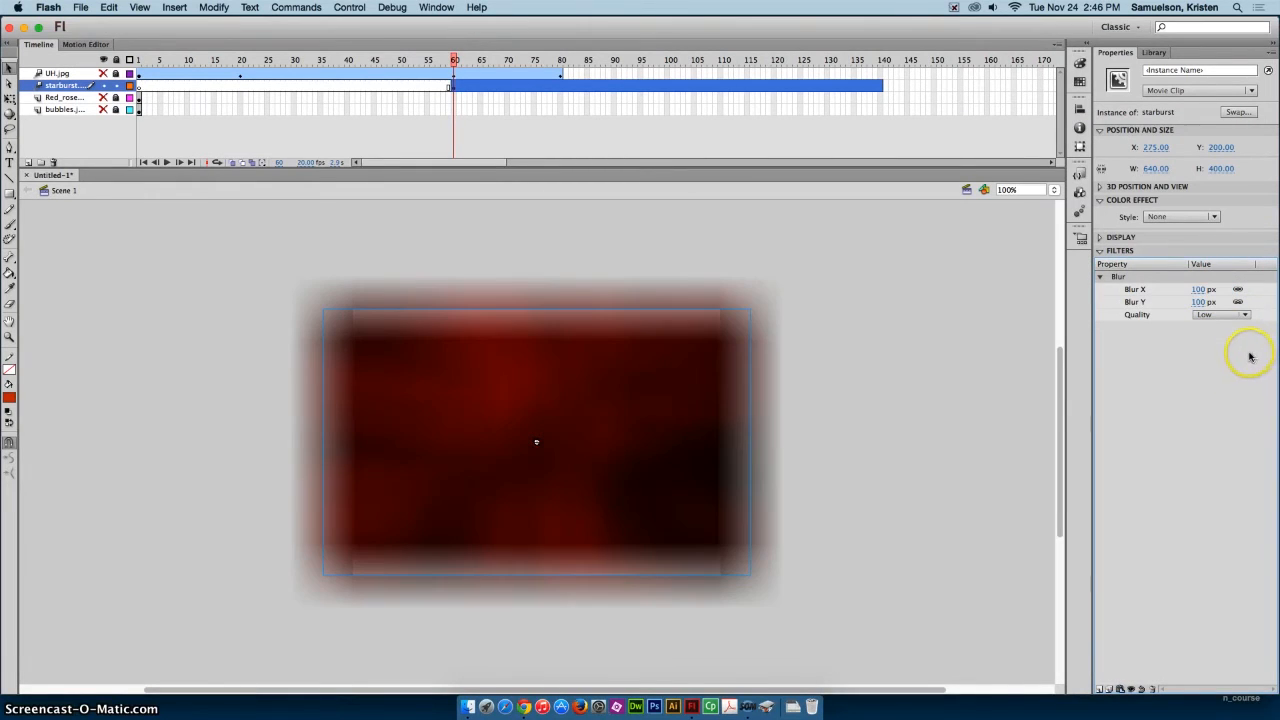
{"action": "left_click", "coordinate": [1172, 216]}
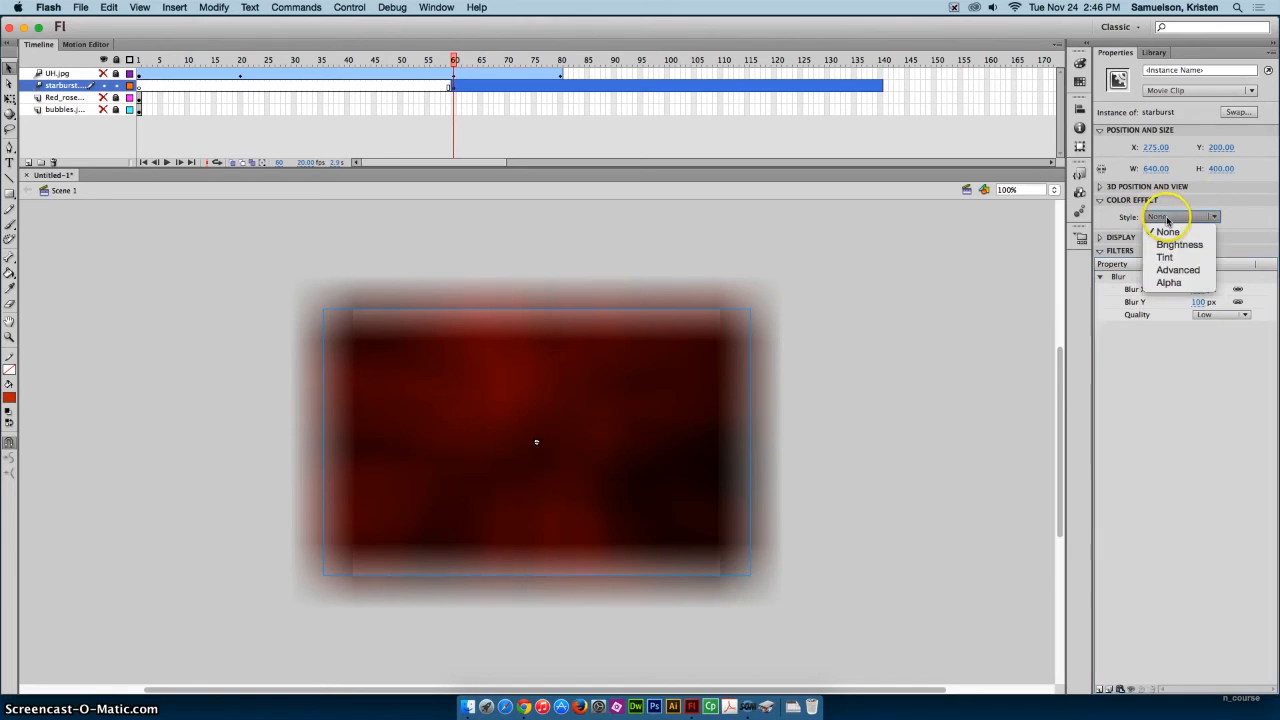
{"action": "left_click", "coordinate": [1175, 283]}
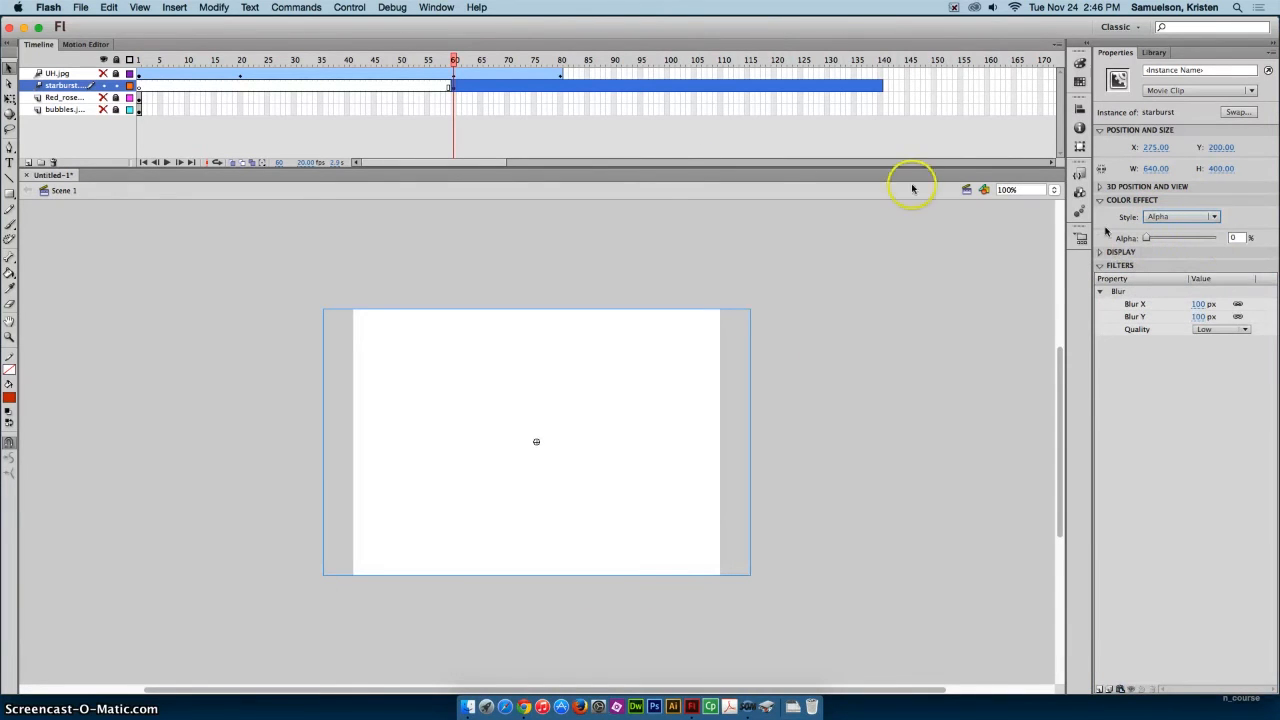
At frame 80, set the starburst movie clip's alpha to 100% and its horizontal and vertical blur to 0 px
{"action": "left_click", "coordinate": [561, 60]}
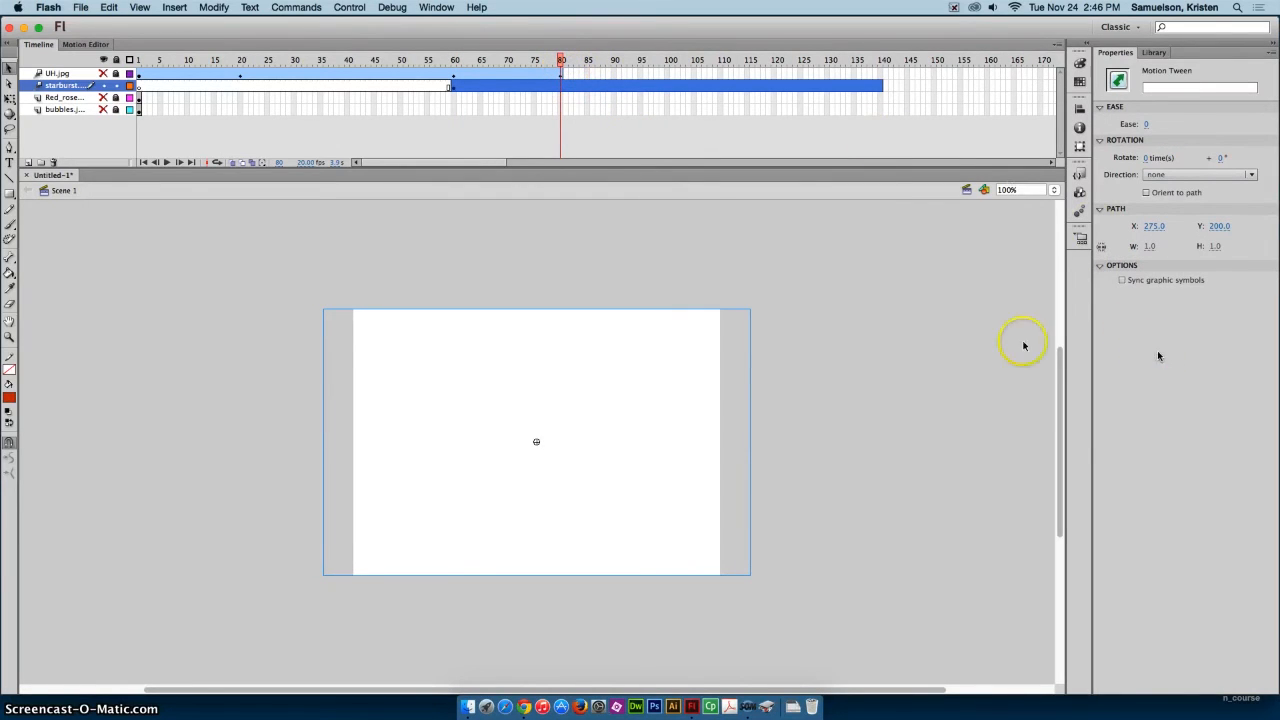
{"action": "left_click", "coordinate": [622, 462]}
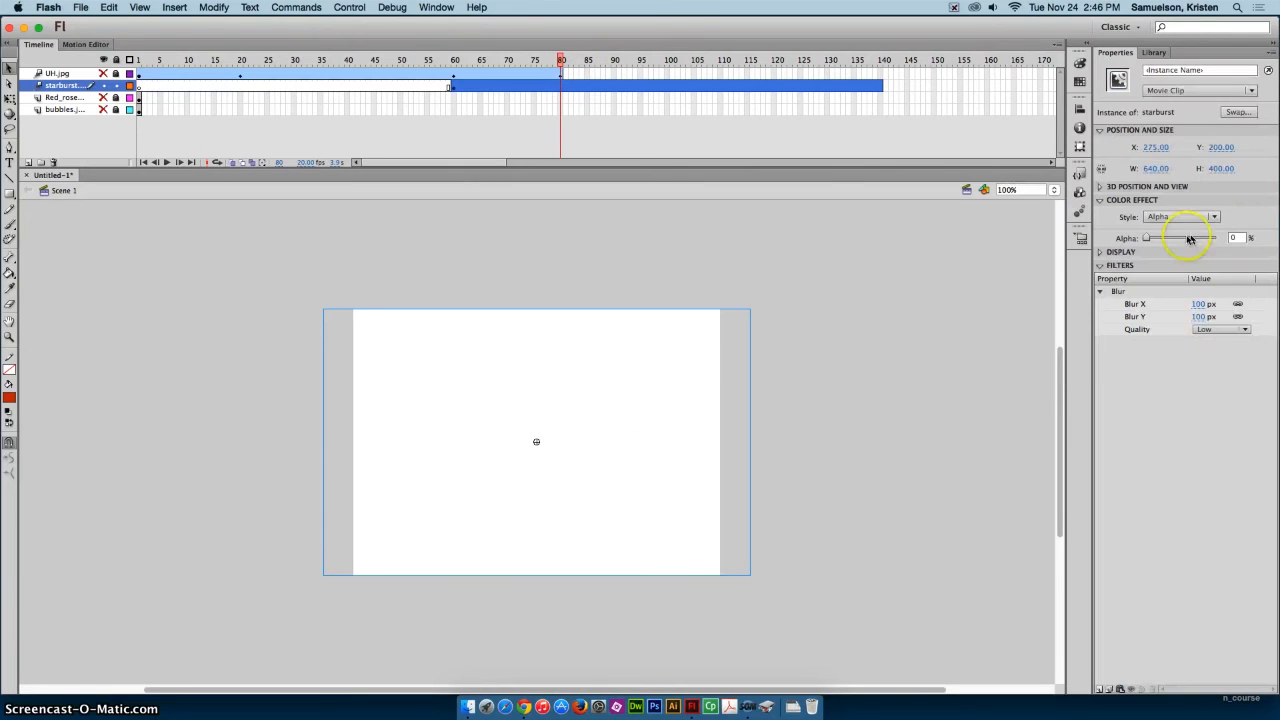
{"action": "left_click_drag", "start_coordinate": [1145, 238], "coordinate": [1215, 238]}
{"action": "left_click", "coordinate": [1200, 304]}
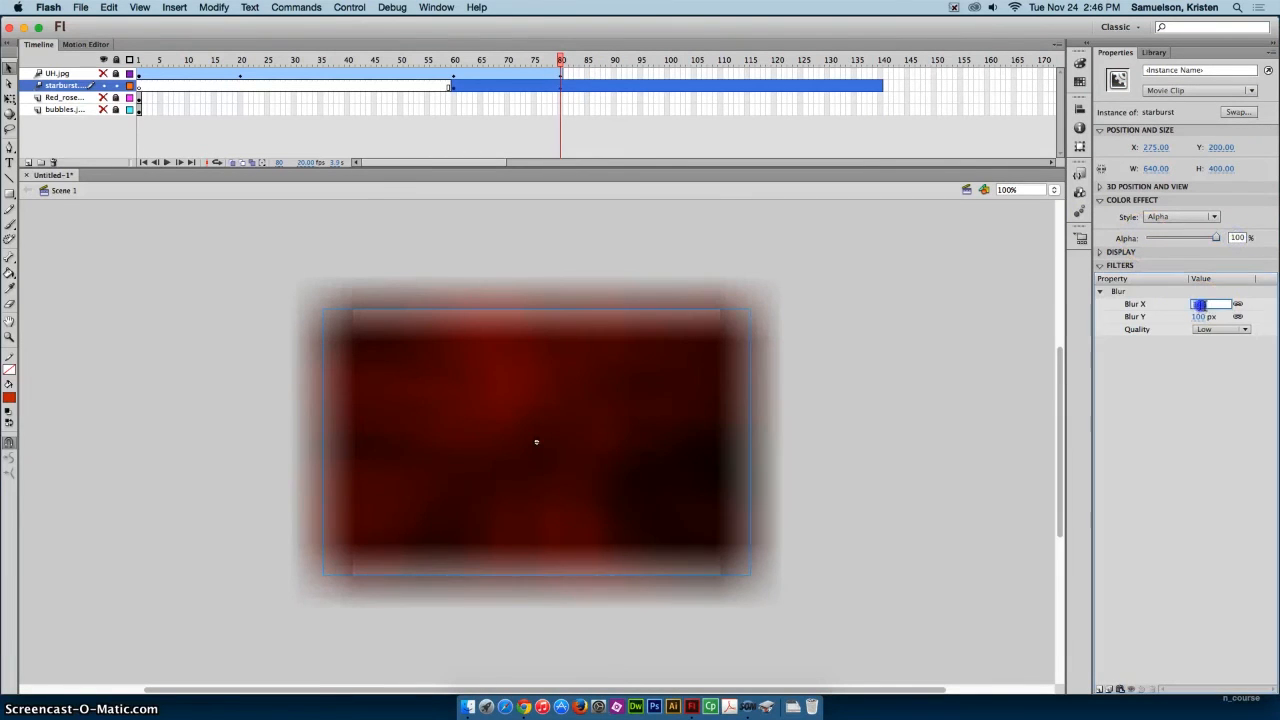
{"action": "key", "text": "Return"}
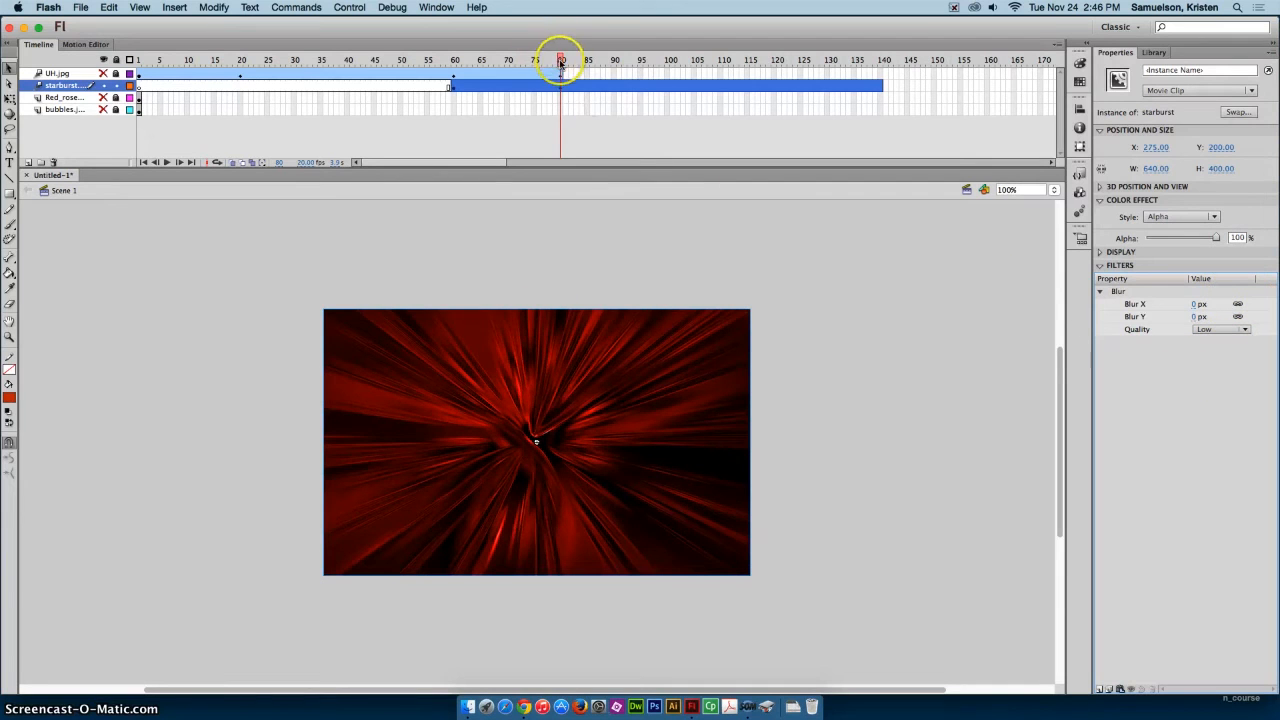
Show the UH.jpg layer and insert a keyframe at frame 120 in the starburst tween
{"action": "left_click", "coordinate": [102, 74]}
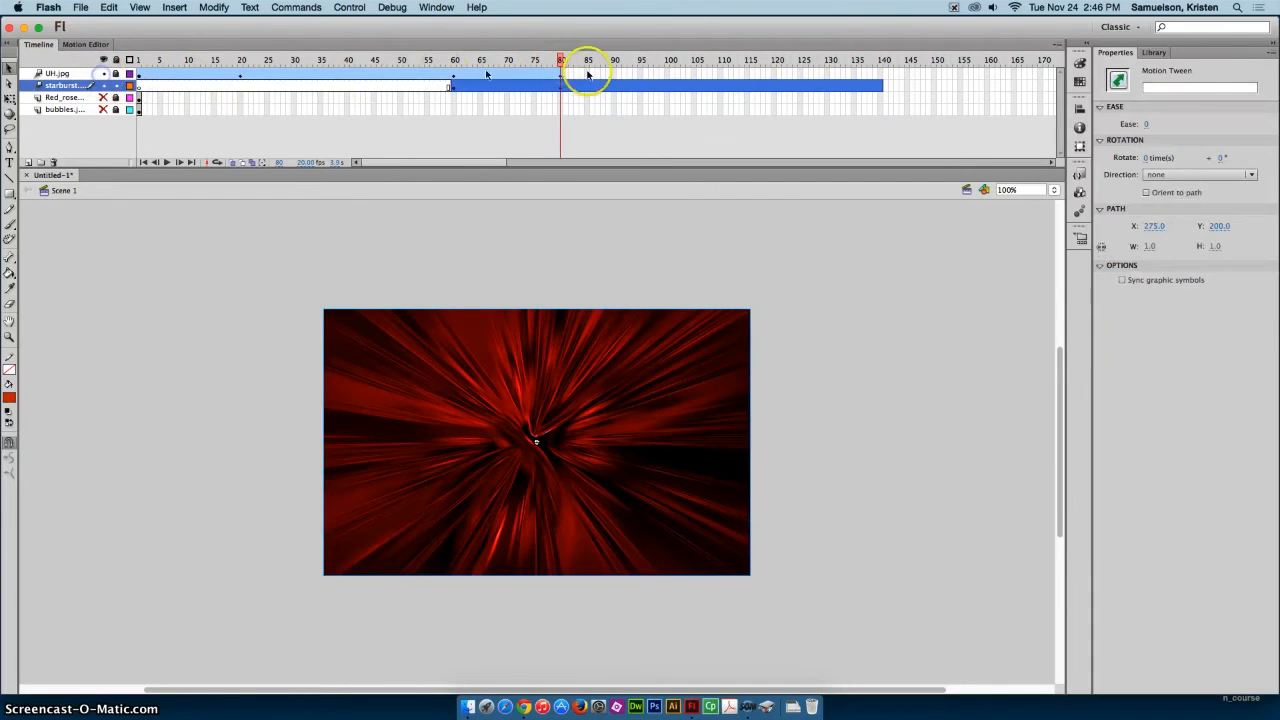
{"action": "mouse_move", "coordinate": [561, 61]}
{"action": "left_mouse_down"}
{"action": "mouse_move", "coordinate": [448, 61]}
{"action": "mouse_move", "coordinate": [571, 63]}
{"action": "mouse_move", "coordinate": [451, 62]}
{"action": "mouse_move", "coordinate": [559, 65]}
{"action": "left_mouse_up"}
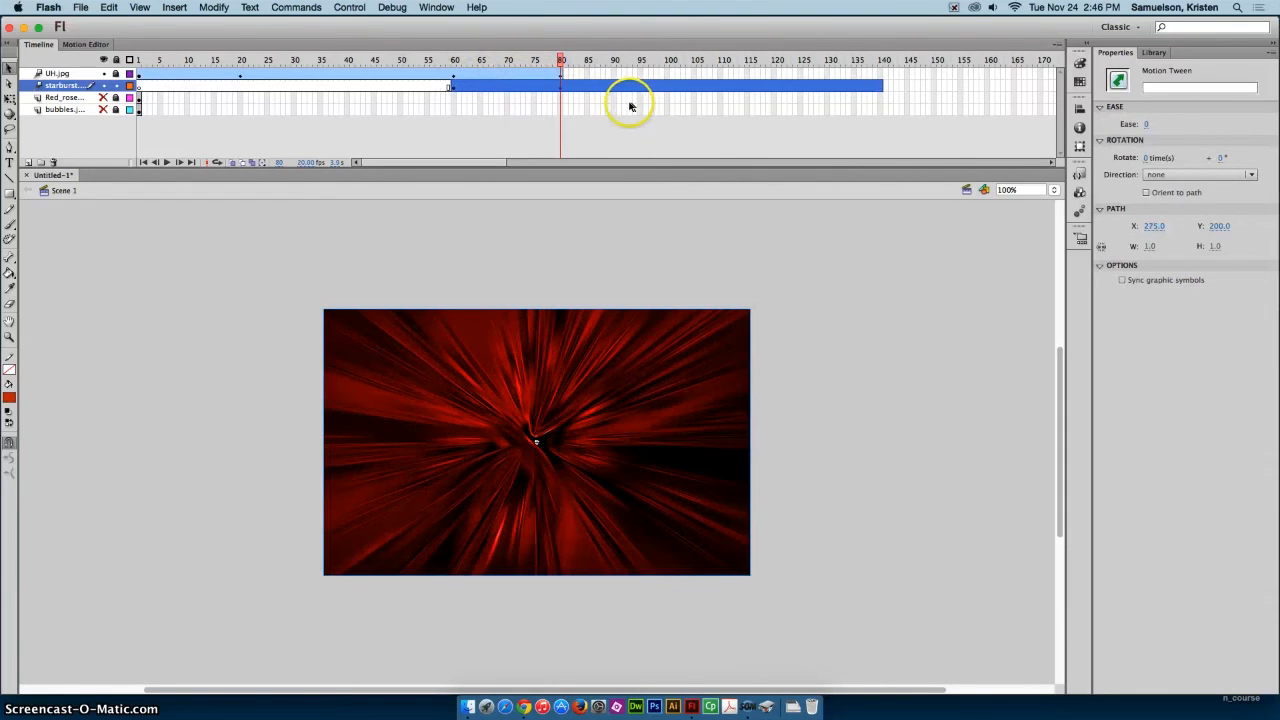
{"action": "left_click_drag", "start_coordinate": [561, 60], "coordinate": [775, 62]}
{"action": "left_click", "coordinate": [777, 87]}
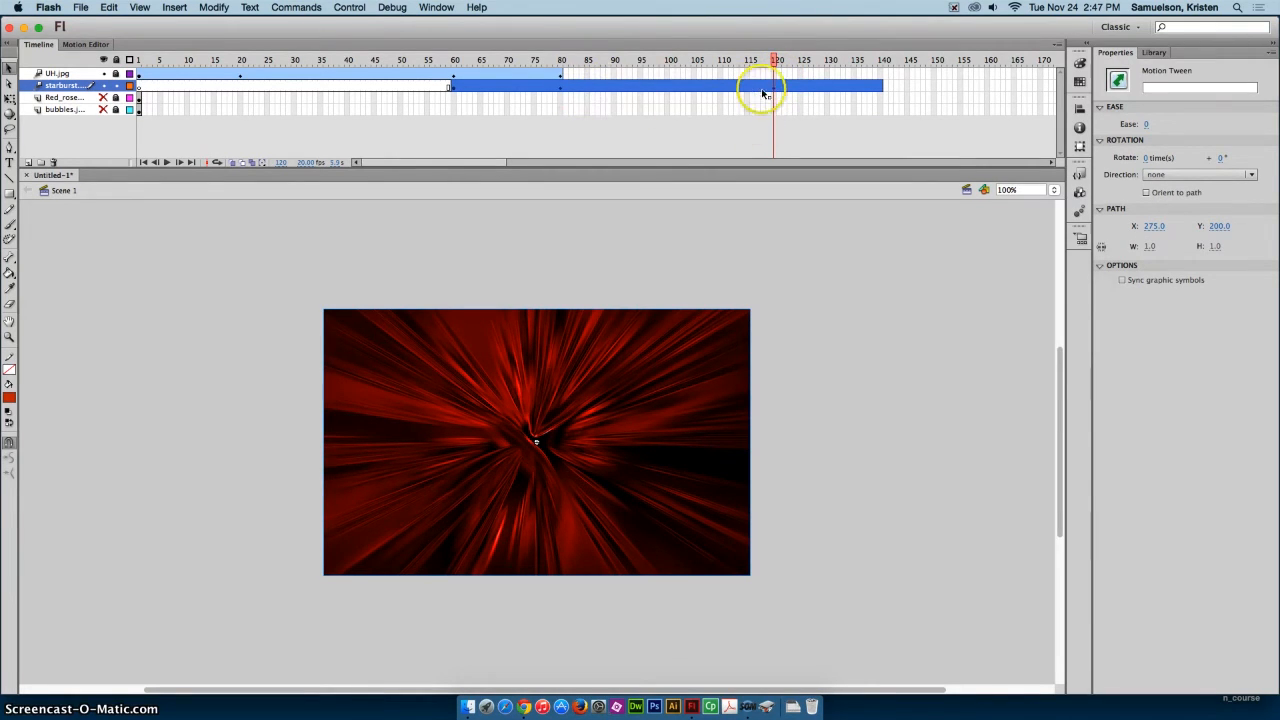
At frame 140, set the starburst movie clip's horizontal and vertical blur to 100 px and its alpha to 0%
{"action": "left_click", "coordinate": [818, 60]}
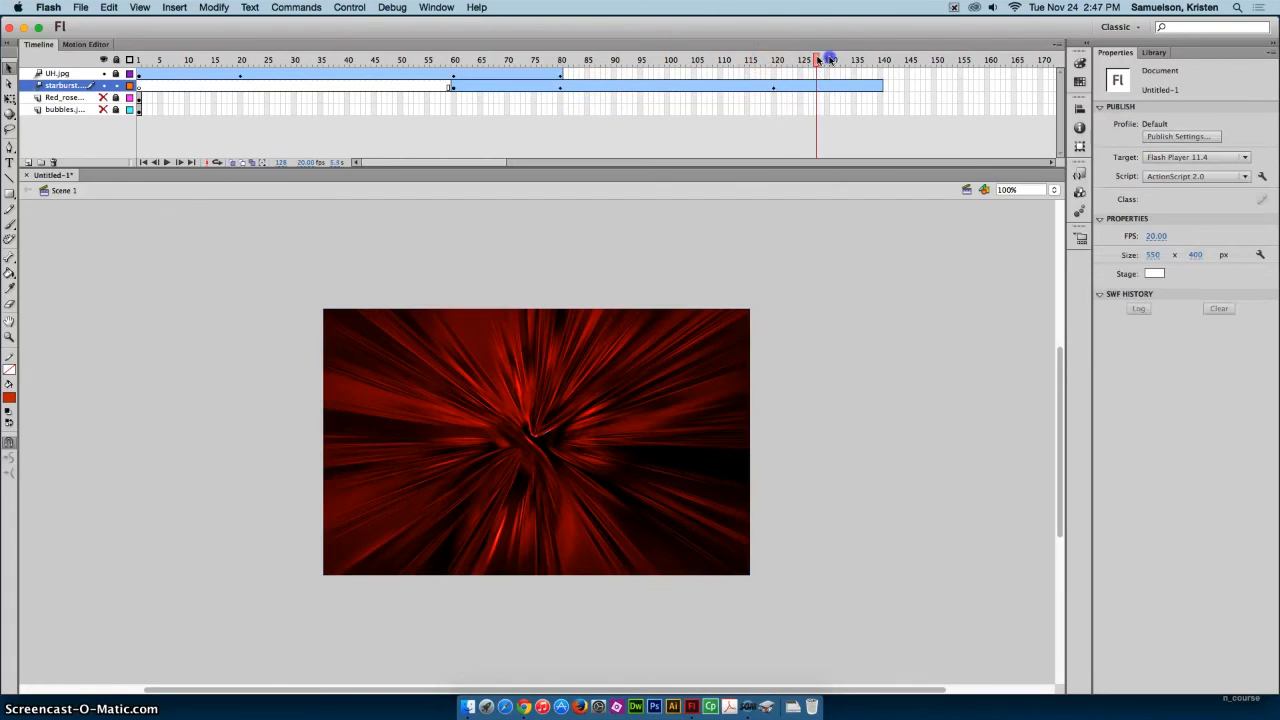
{"action": "left_click_drag", "start_coordinate": [818, 60], "coordinate": [881, 60]}
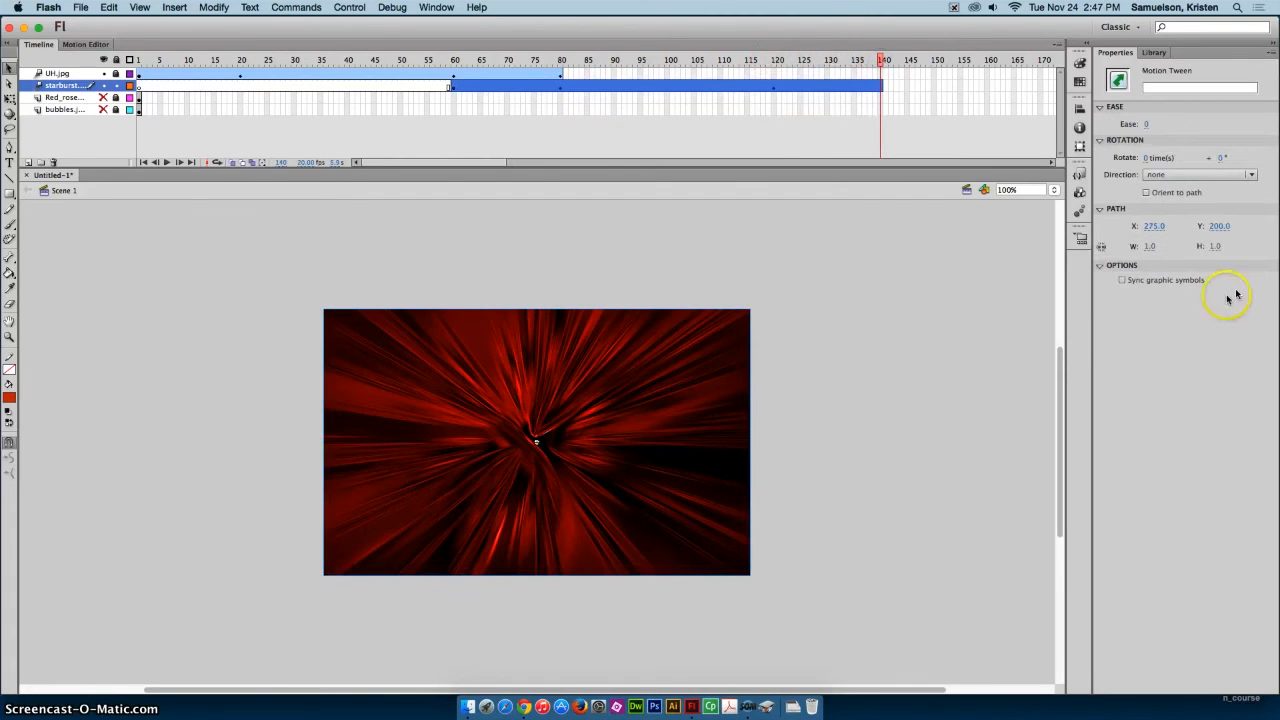
{"action": "left_click", "coordinate": [600, 450]}
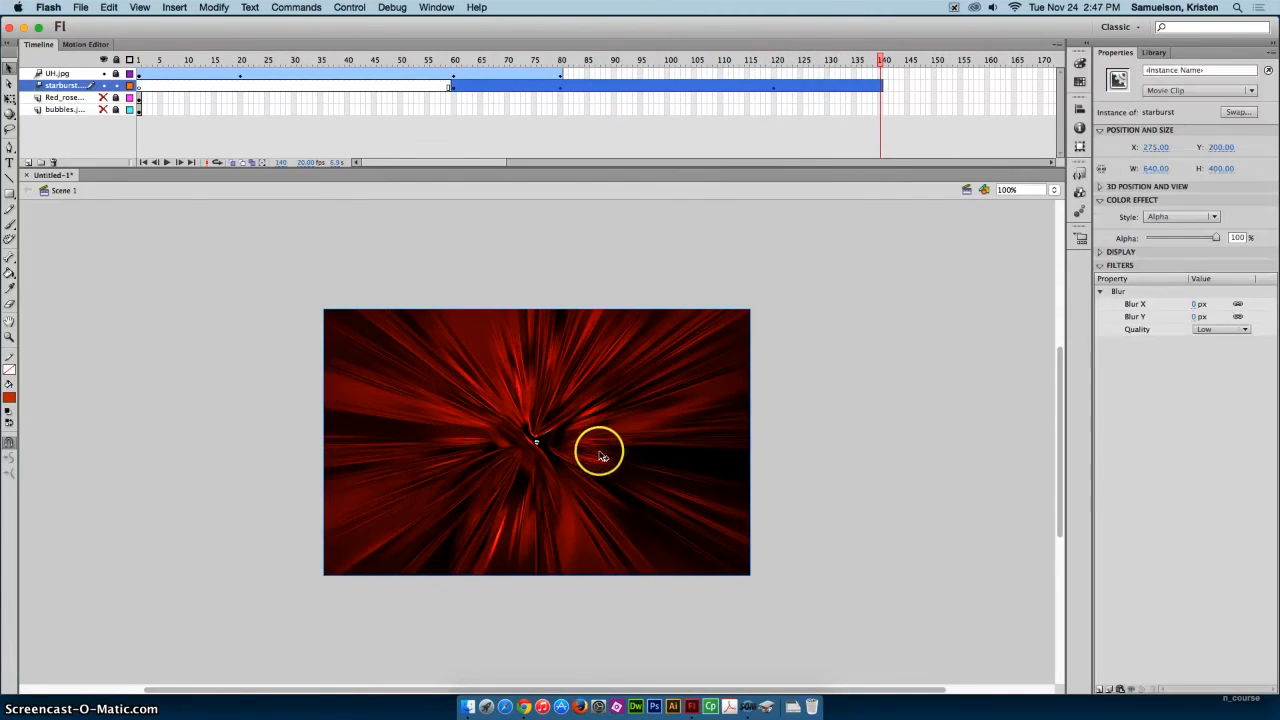
{"action": "left_click", "coordinate": [1200, 304]}
{"action": "type", "text": "100"}
{"action": "key", "text": "Return"}
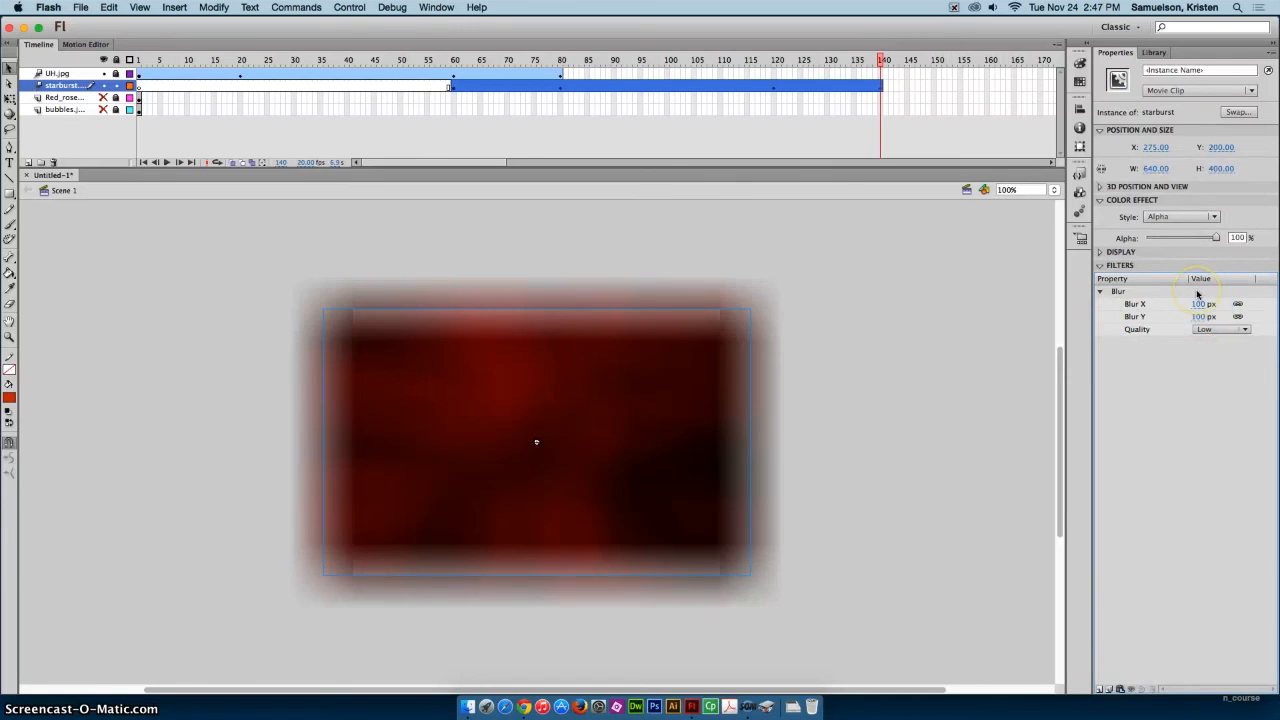
{"action": "left_click_drag", "start_coordinate": [1215, 237], "coordinate": [1140, 240]}
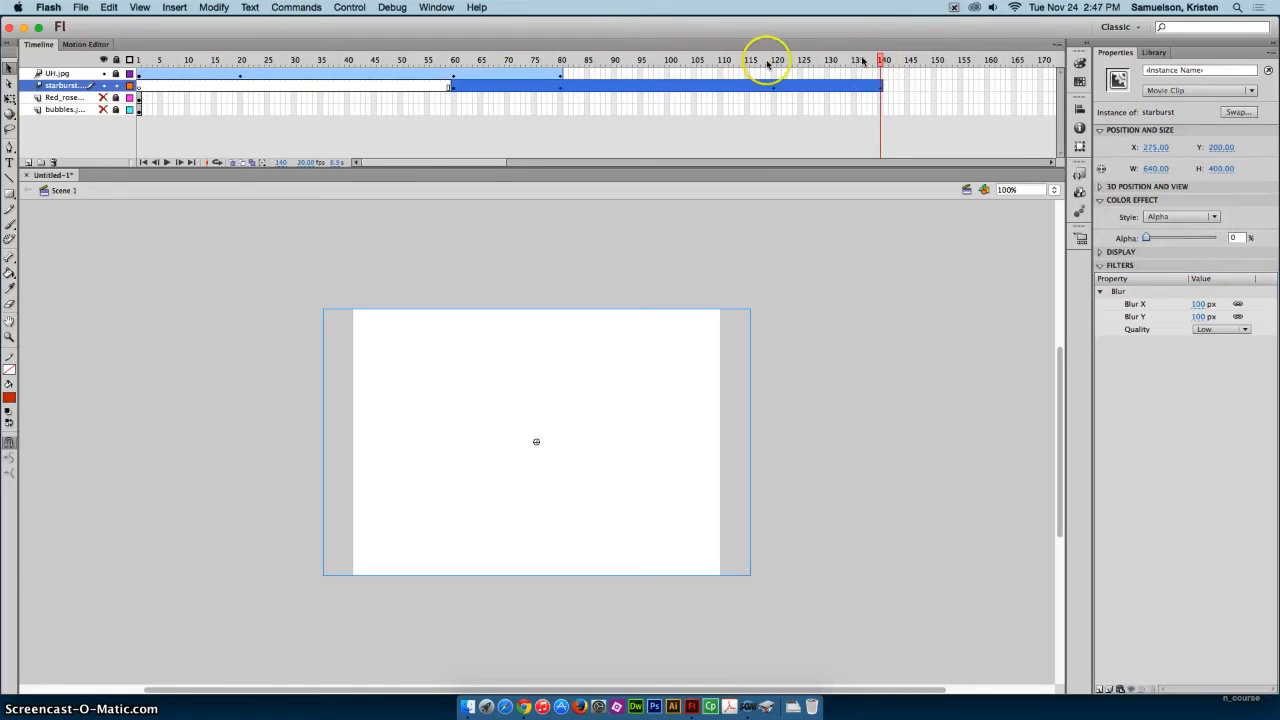
Lock the starburst layer, and show and unlock the red roses layer
{"action": "left_click_drag", "start_coordinate": [884, 60], "coordinate": [455, 80]}
{"action": "left_click", "coordinate": [455, 84]}
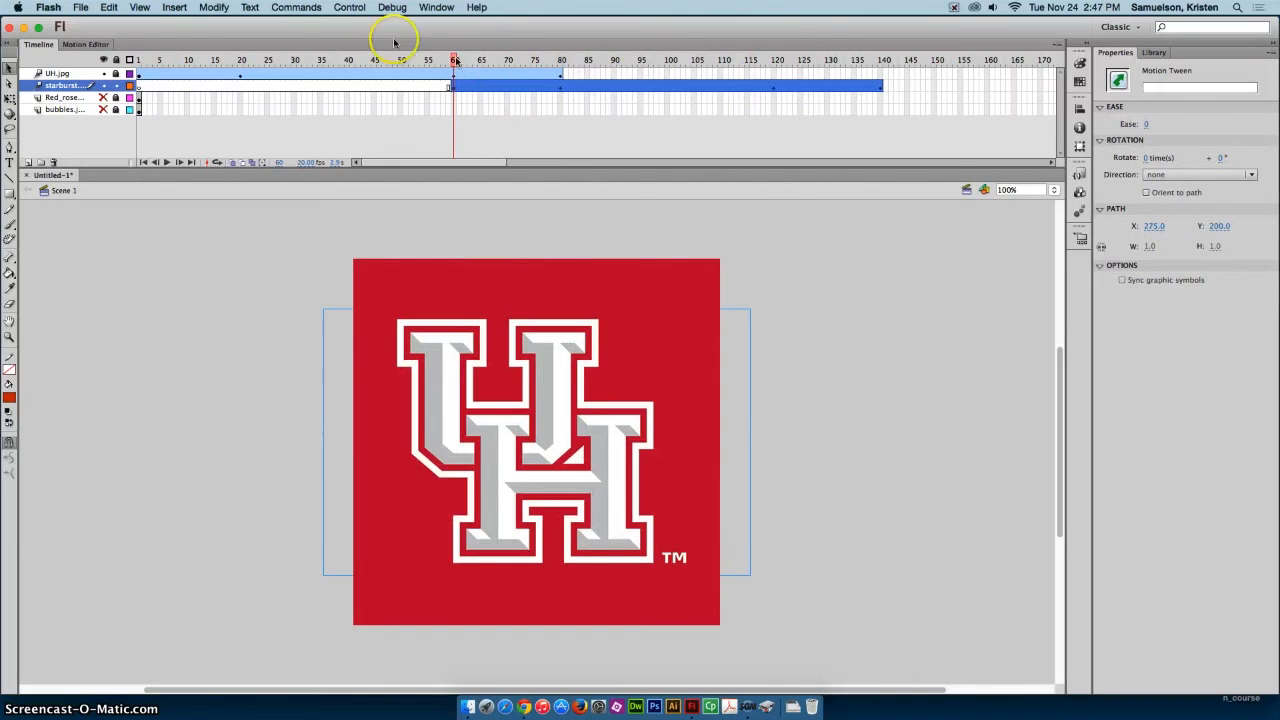
{"action": "left_click", "coordinate": [115, 86]}
{"action": "left_click", "coordinate": [115, 98]}
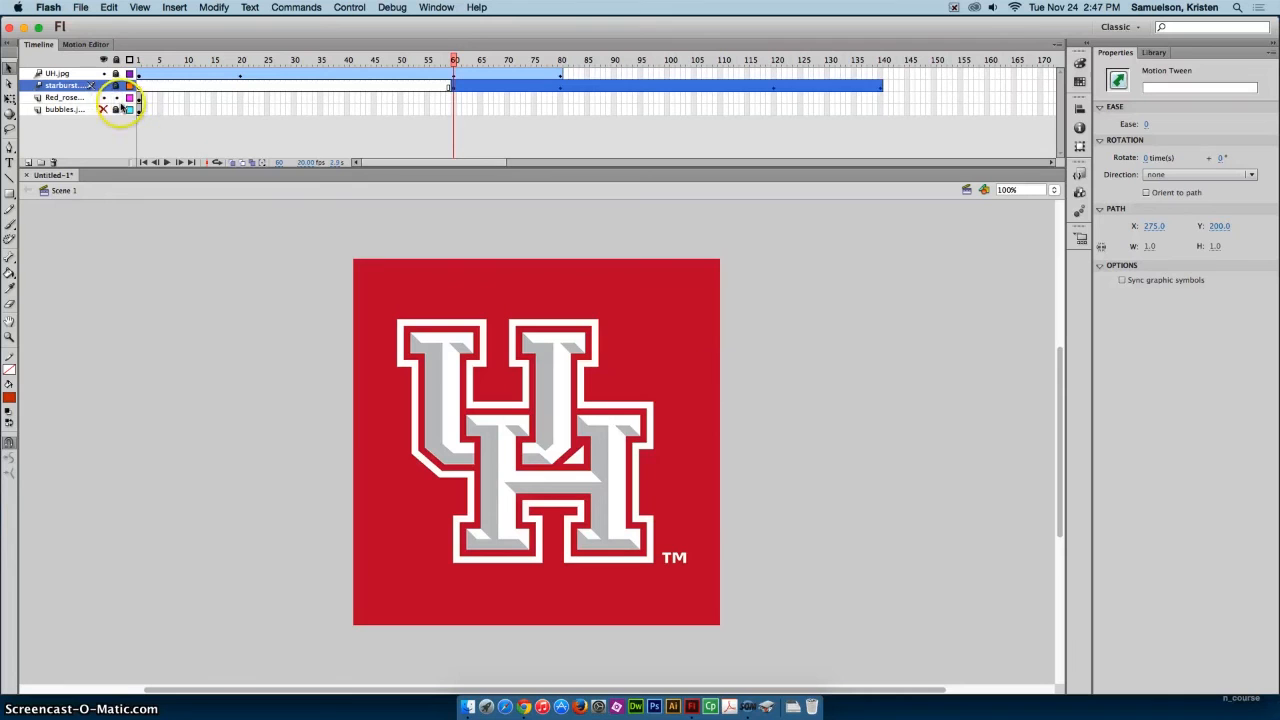
Move the red roses layer's starting keyframe from frame 1 to frame 120
{"action": "left_click", "coordinate": [140, 97]}
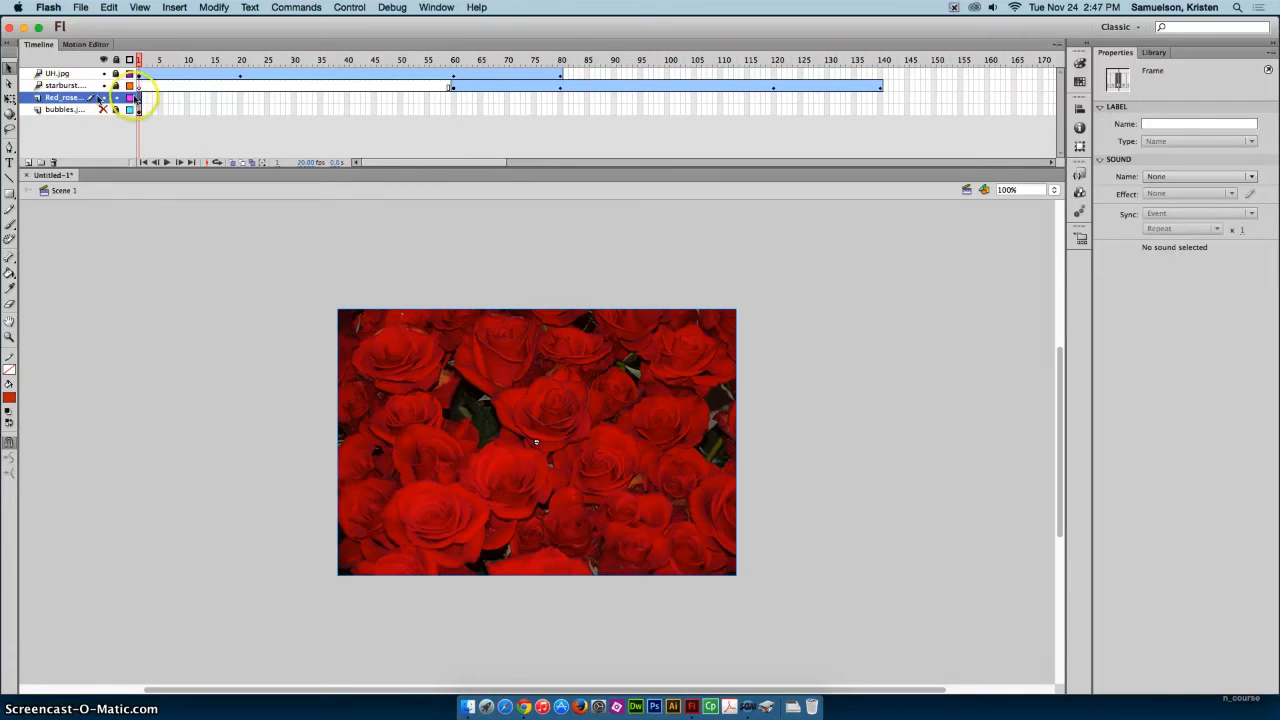
{"action": "left_click", "coordinate": [141, 99]}
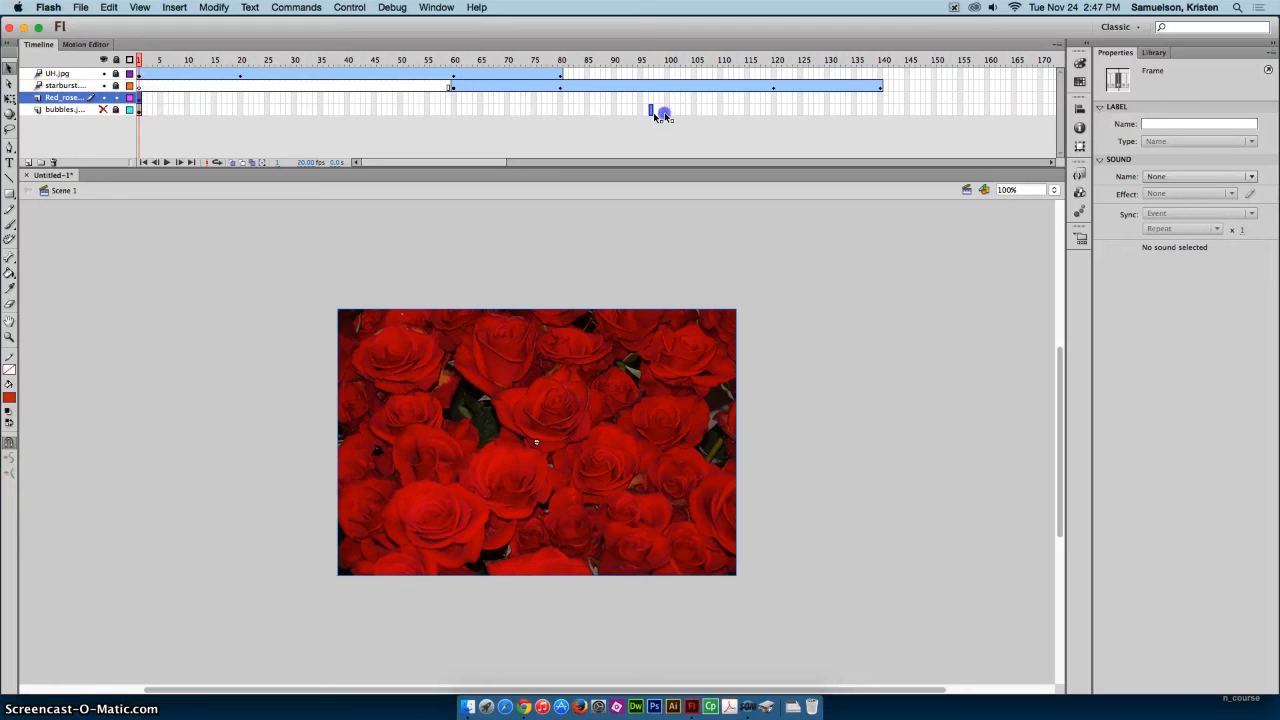
{"action": "left_click_drag", "start_coordinate": [655, 117], "coordinate": [773, 97]}
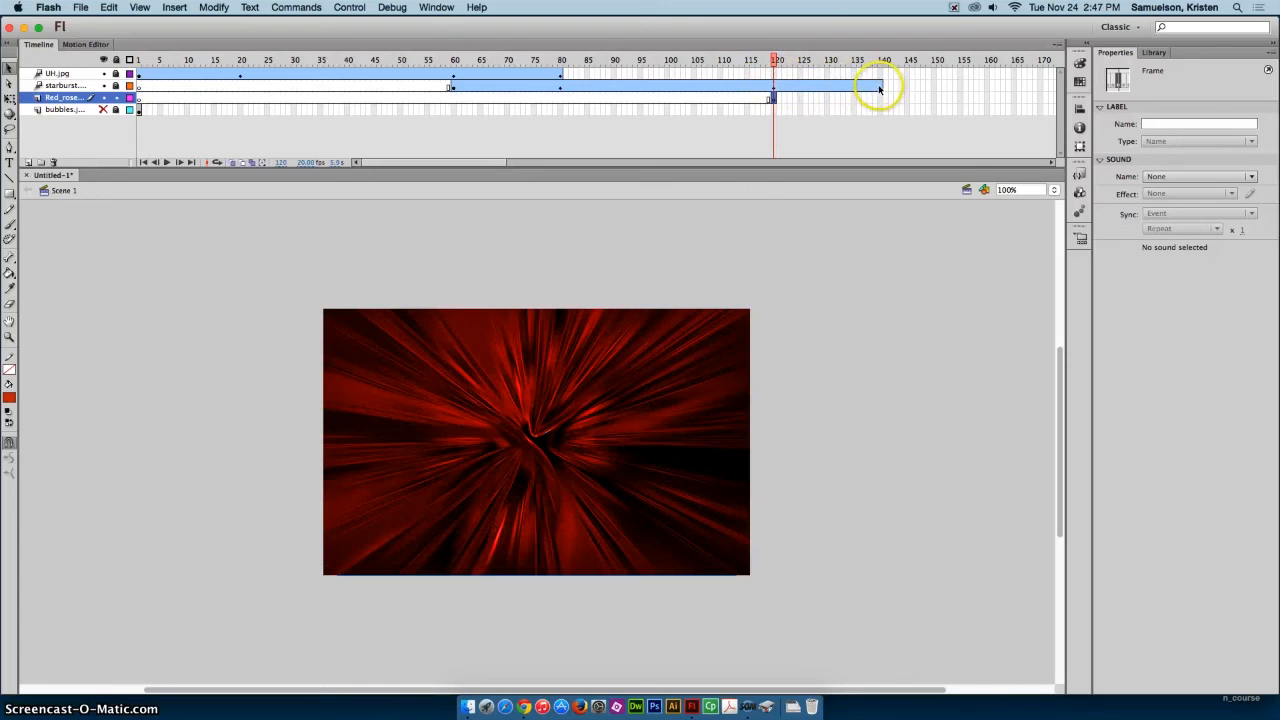
Create a motion tween for the roses symbol and extend it to frame 200
{"action": "left_click", "coordinate": [645, 420]}
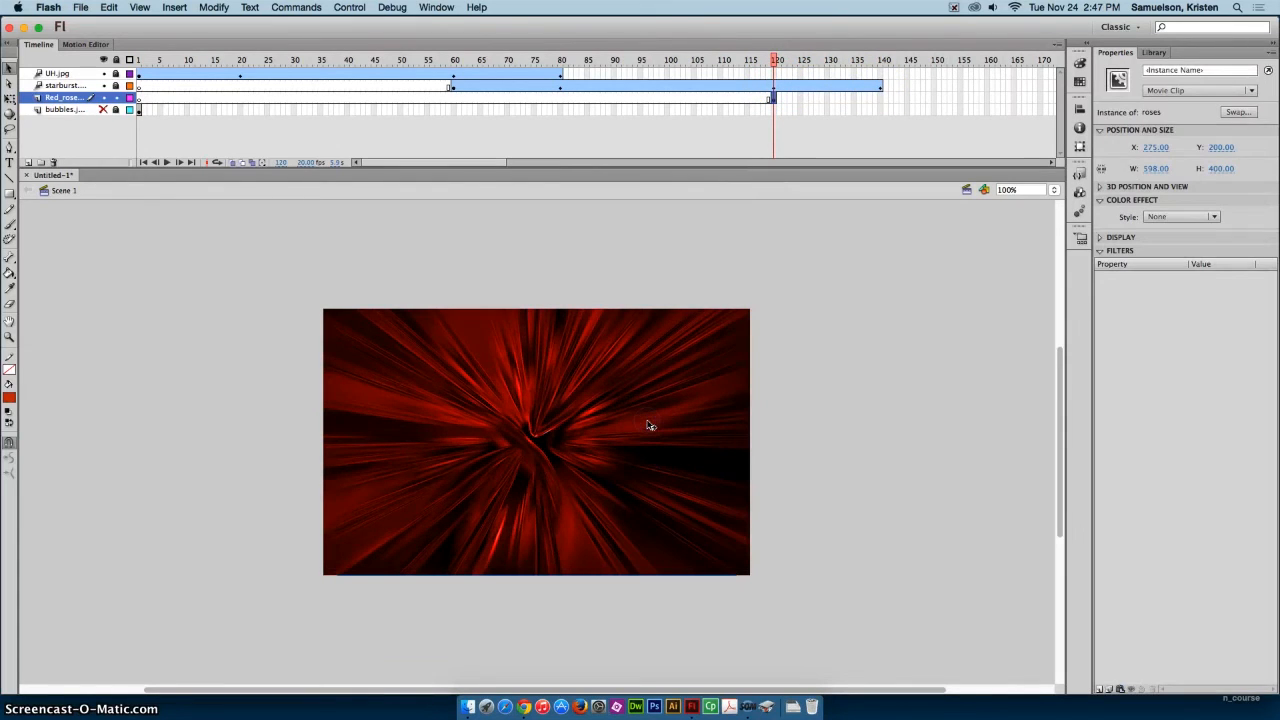
{"action": "right_click", "coordinate": [647, 425]}
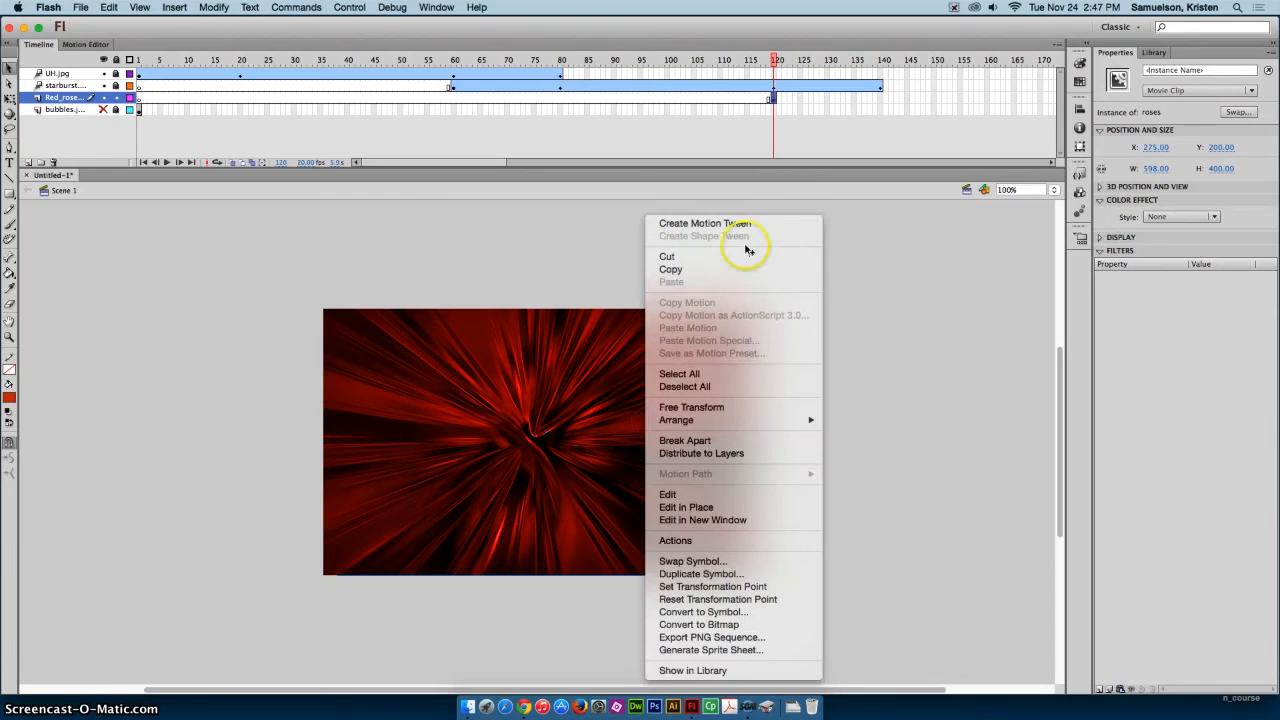
{"action": "left_click", "coordinate": [866, 231]}
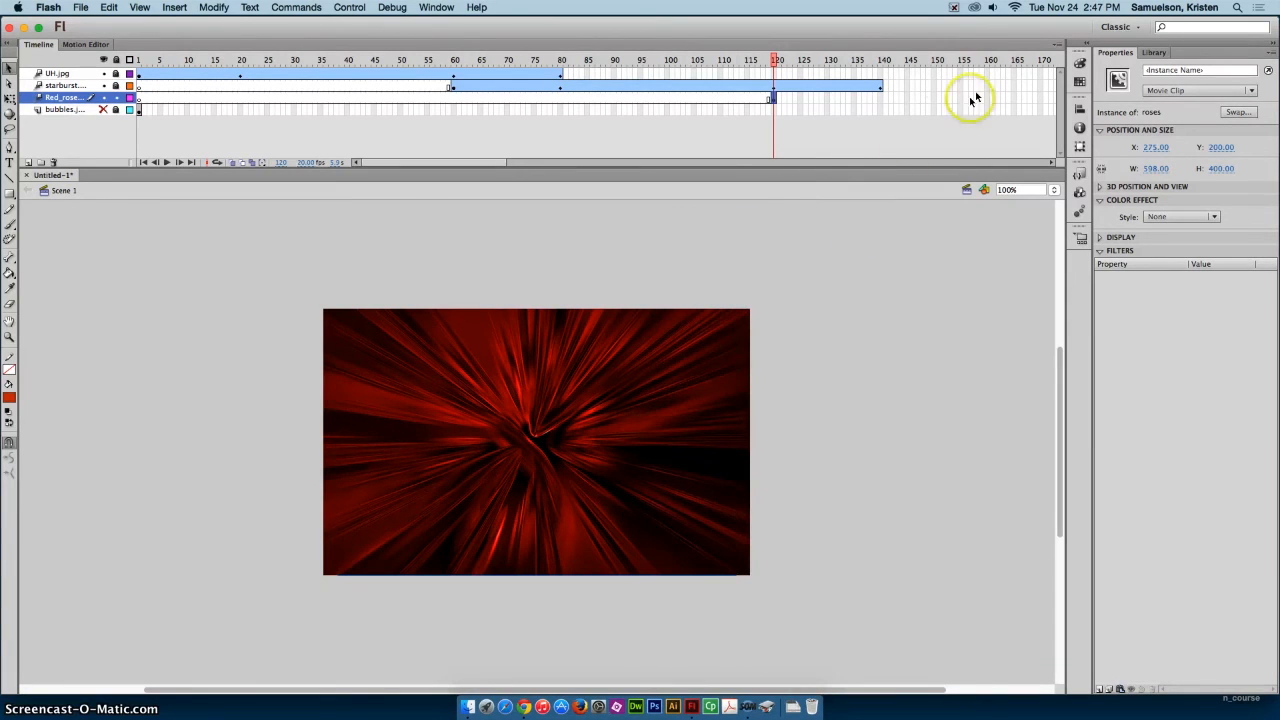
{"action": "left_click_drag", "start_coordinate": [466, 163], "coordinate": [524, 160]}
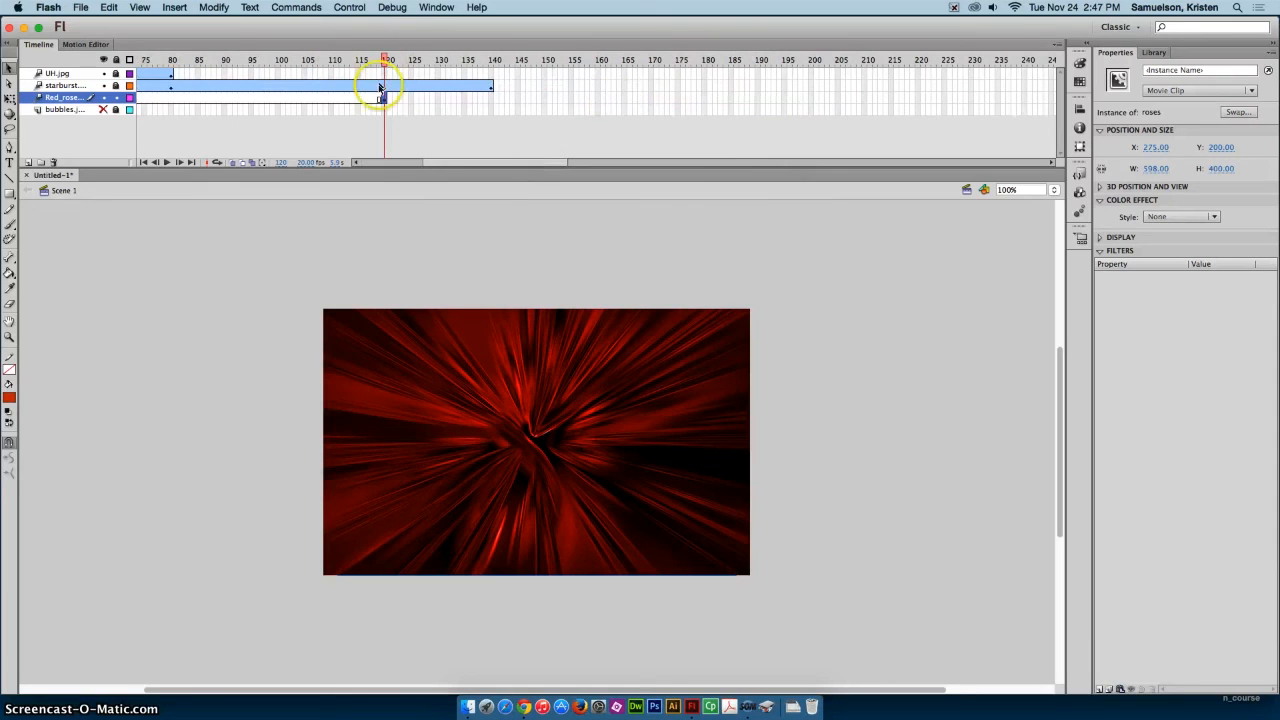
{"action": "left_click", "coordinate": [811, 100]}
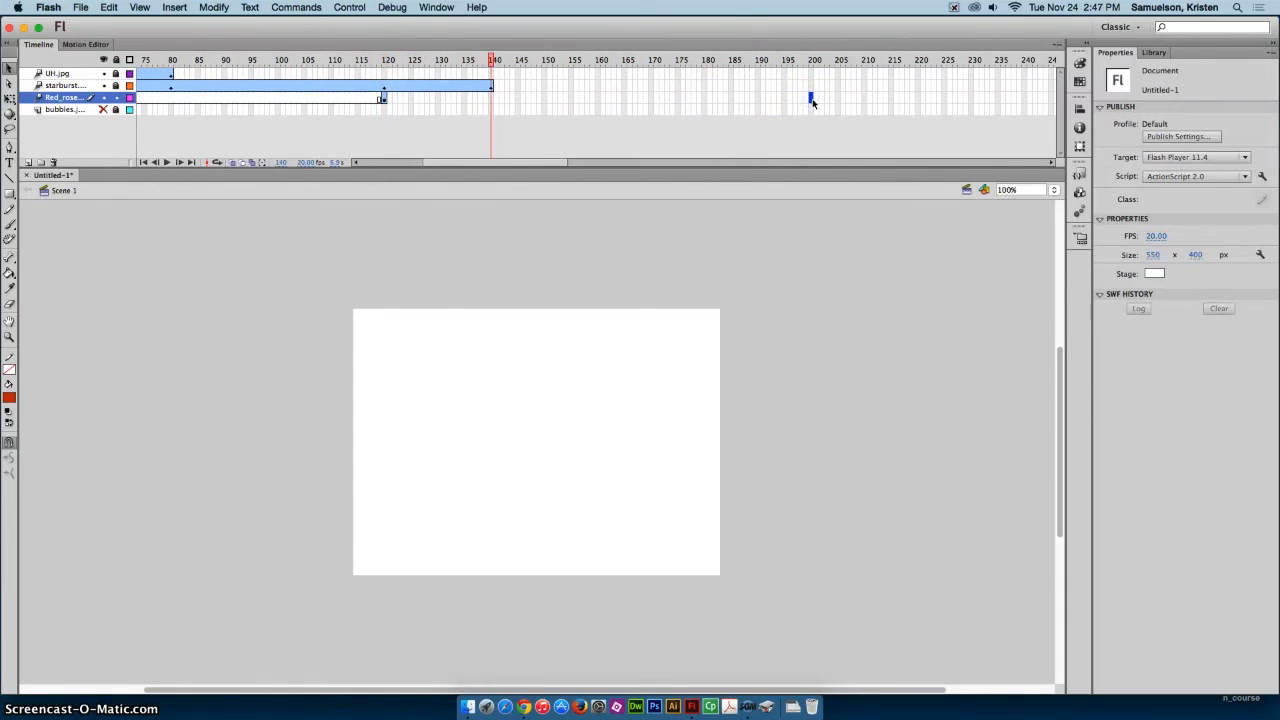
{"action": "key", "text": "F5"}
{"action": "left_click", "coordinate": [551, 93]}
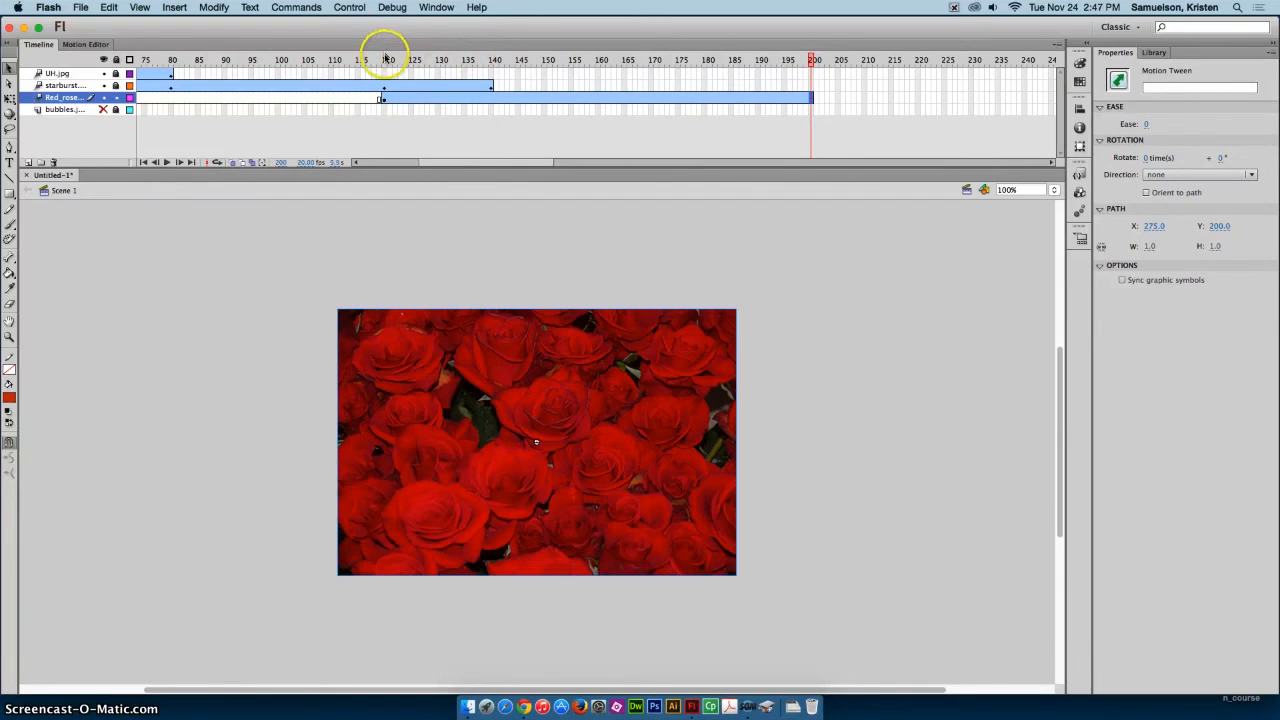
At frame 120, add a Blur filter of 100 px in both directions to the roses movie clip and set its alpha to 0%
{"action": "left_click", "coordinate": [386, 58]}
{"action": "left_click", "coordinate": [571, 415]}
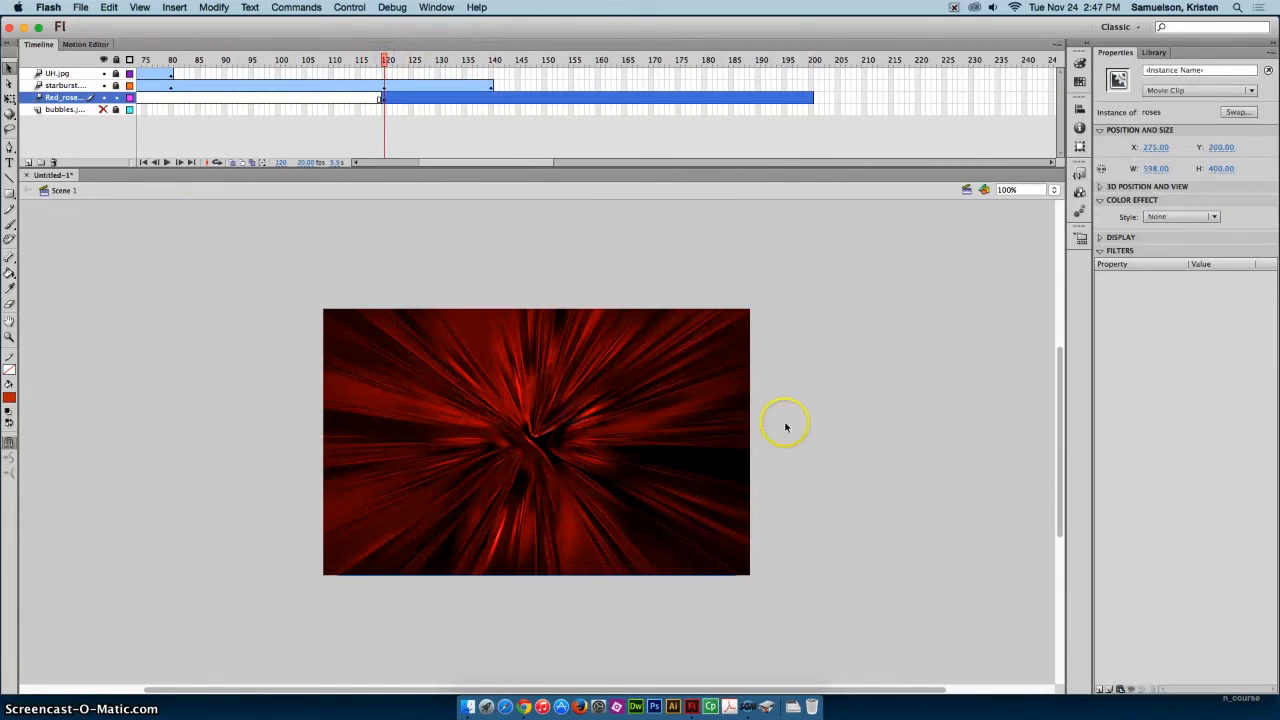
{"action": "left_click", "coordinate": [1103, 690]}
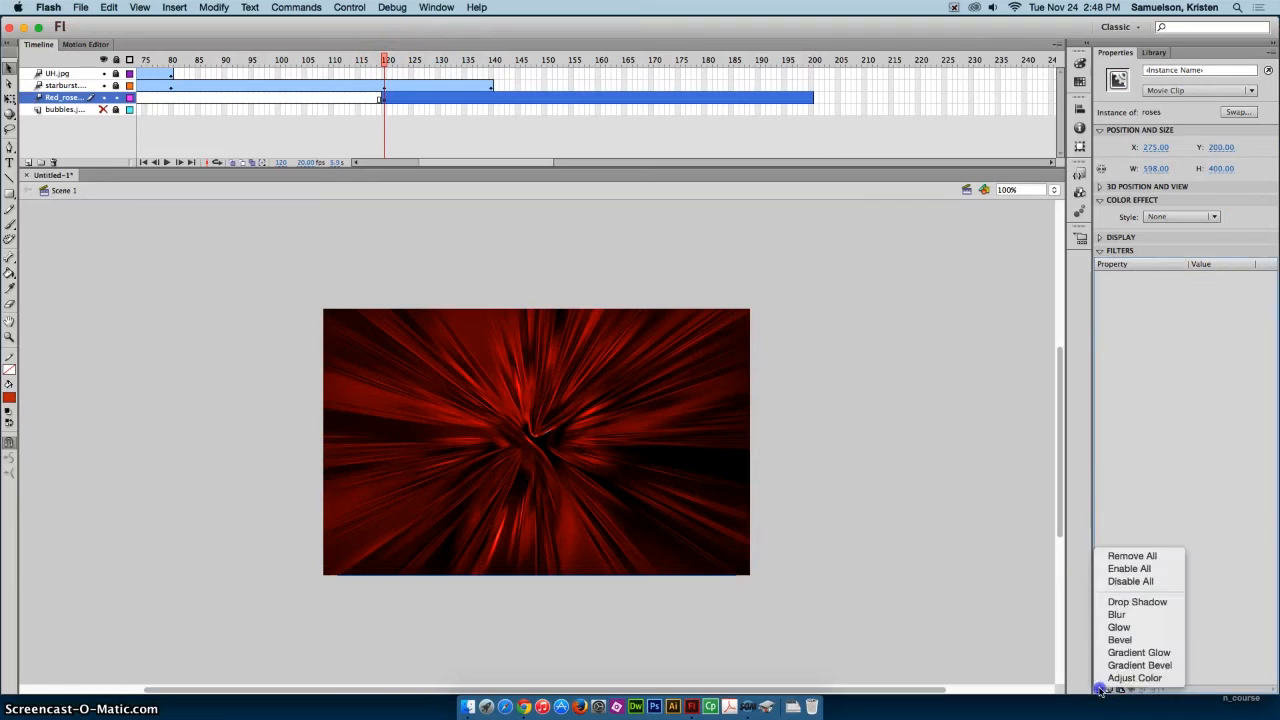
{"action": "left_click", "coordinate": [1134, 616]}
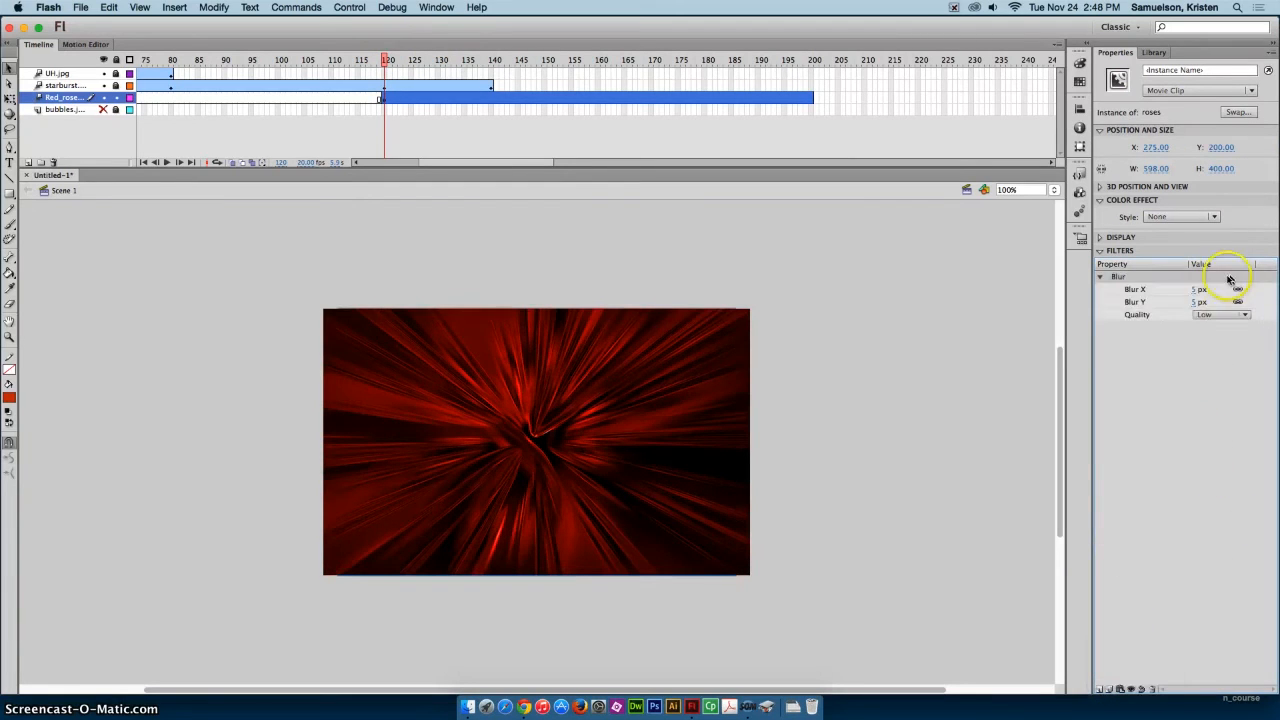
{"action": "left_click", "coordinate": [1195, 289]}
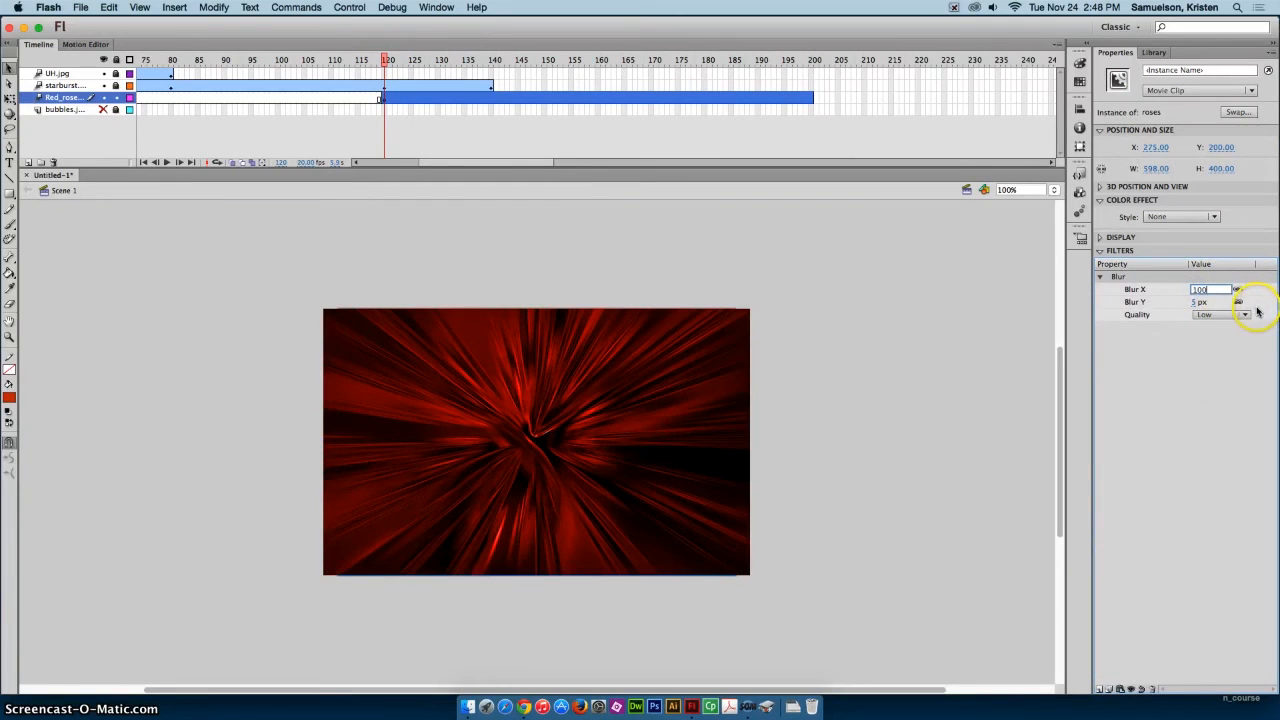
{"action": "type", "text": "100"}
{"action": "key", "text": "Return"}
{"action": "left_click", "coordinate": [1167, 217]}
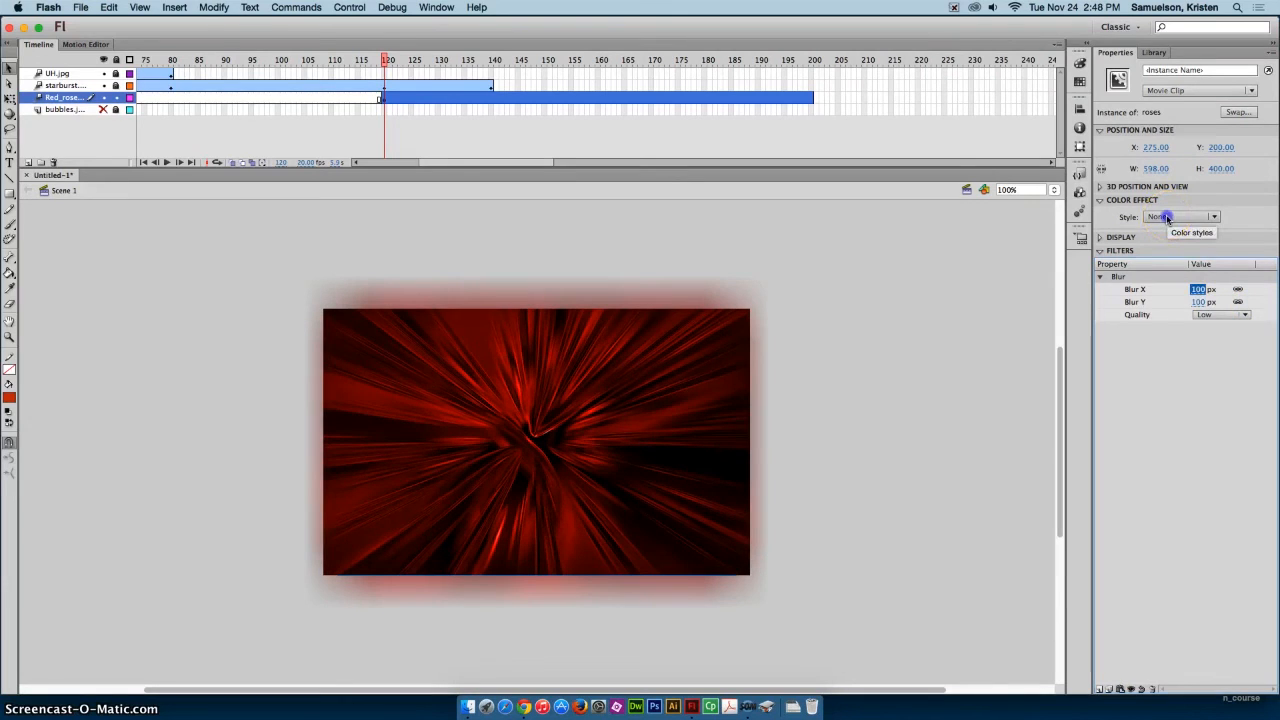
{"action": "left_click", "coordinate": [1175, 285]}
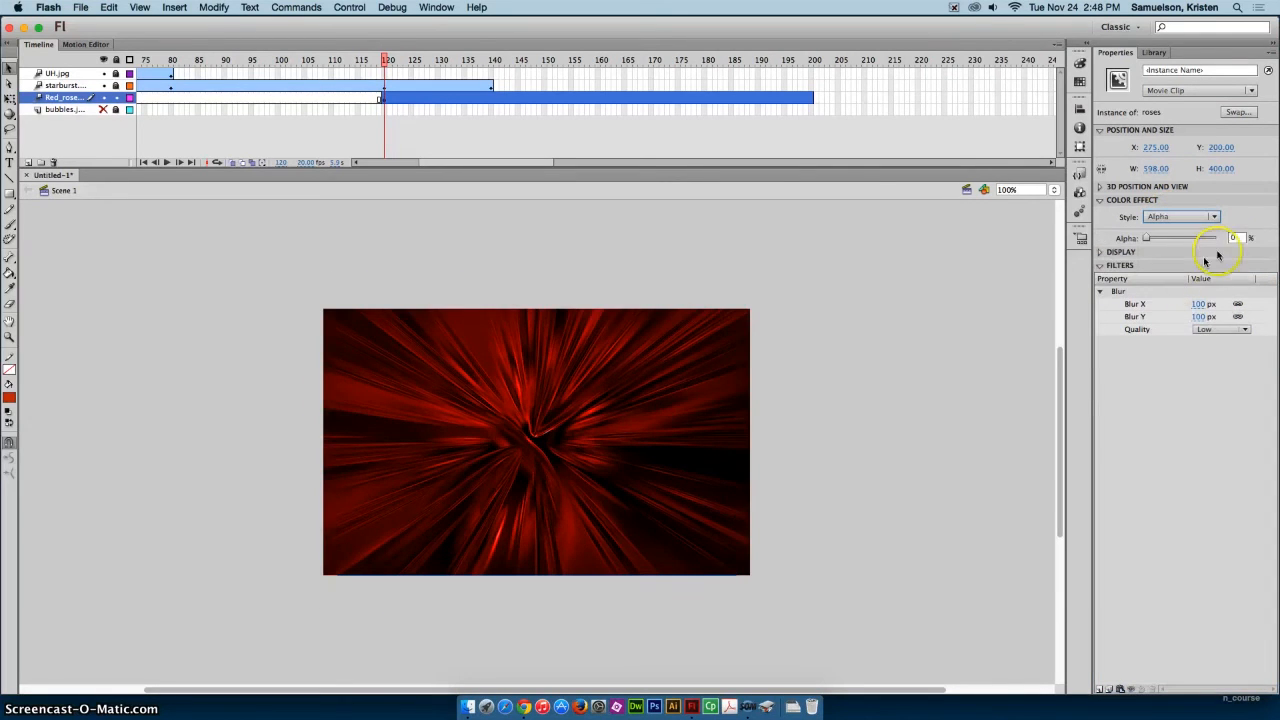
At frame 140, set the roses movie clip's horizontal and vertical blur to 0 px and its alpha to 100%
{"action": "left_click", "coordinate": [425, 59]}
{"action": "left_click_drag", "start_coordinate": [425, 59], "coordinate": [492, 59]}
{"action": "left_click", "coordinate": [645, 381]}
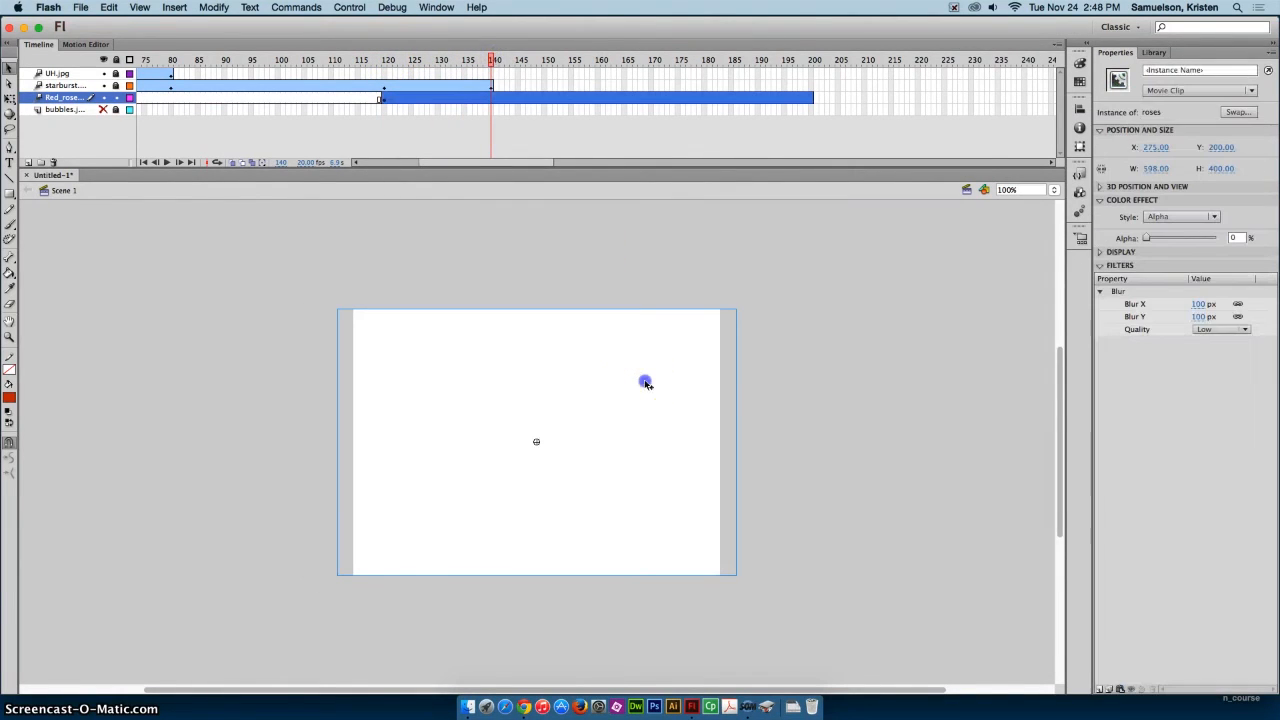
{"action": "left_click", "coordinate": [1203, 303]}
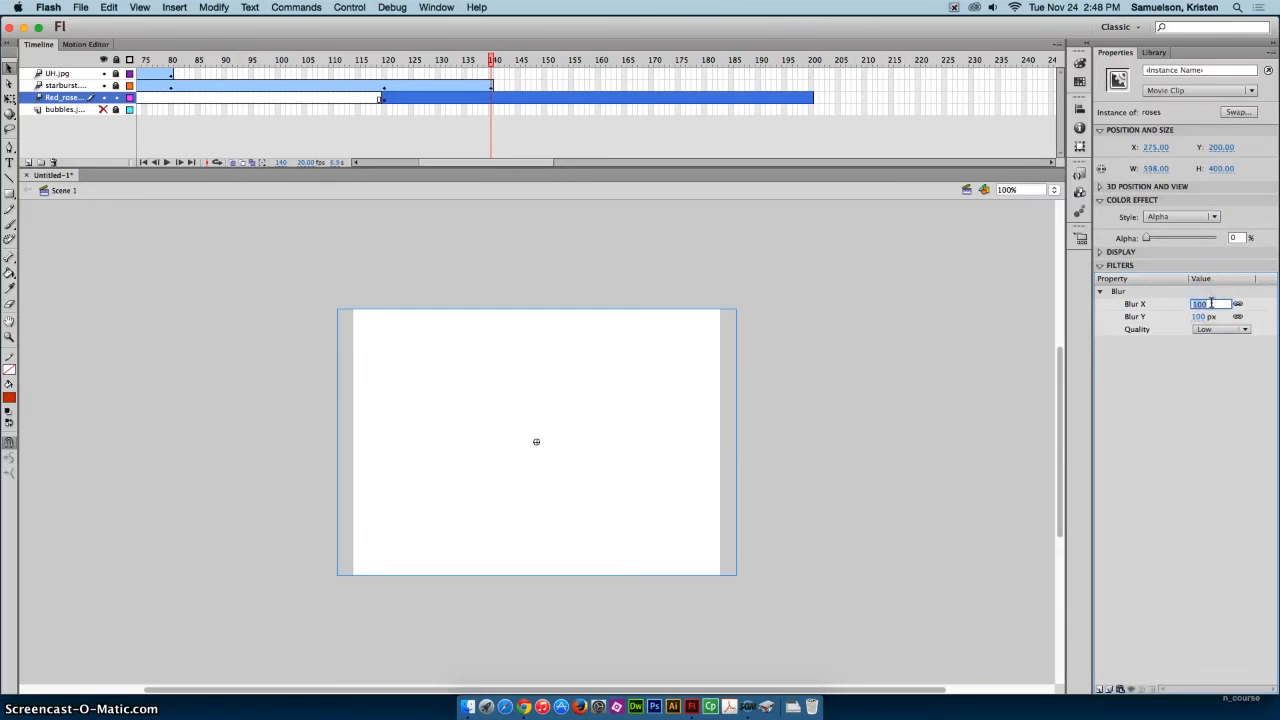
{"action": "type", "text": "0"}
{"action": "key", "text": "Return"}
{"action": "left_click_drag", "start_coordinate": [1146, 240], "coordinate": [1218, 241]}
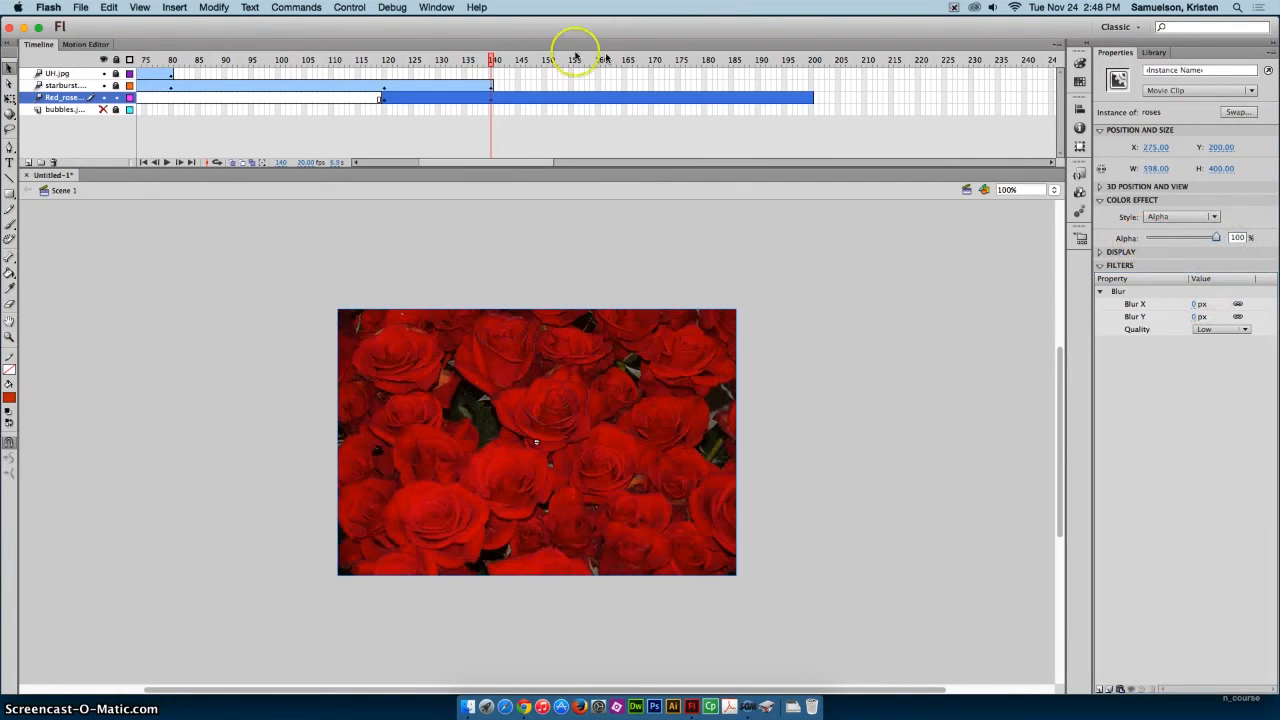
Insert a keyframe at frame 180 in the roses tween, and at frame 200 set the blur to 100 px and alpha to 0%
{"action": "left_click_drag", "start_coordinate": [494, 58], "coordinate": [707, 60]}
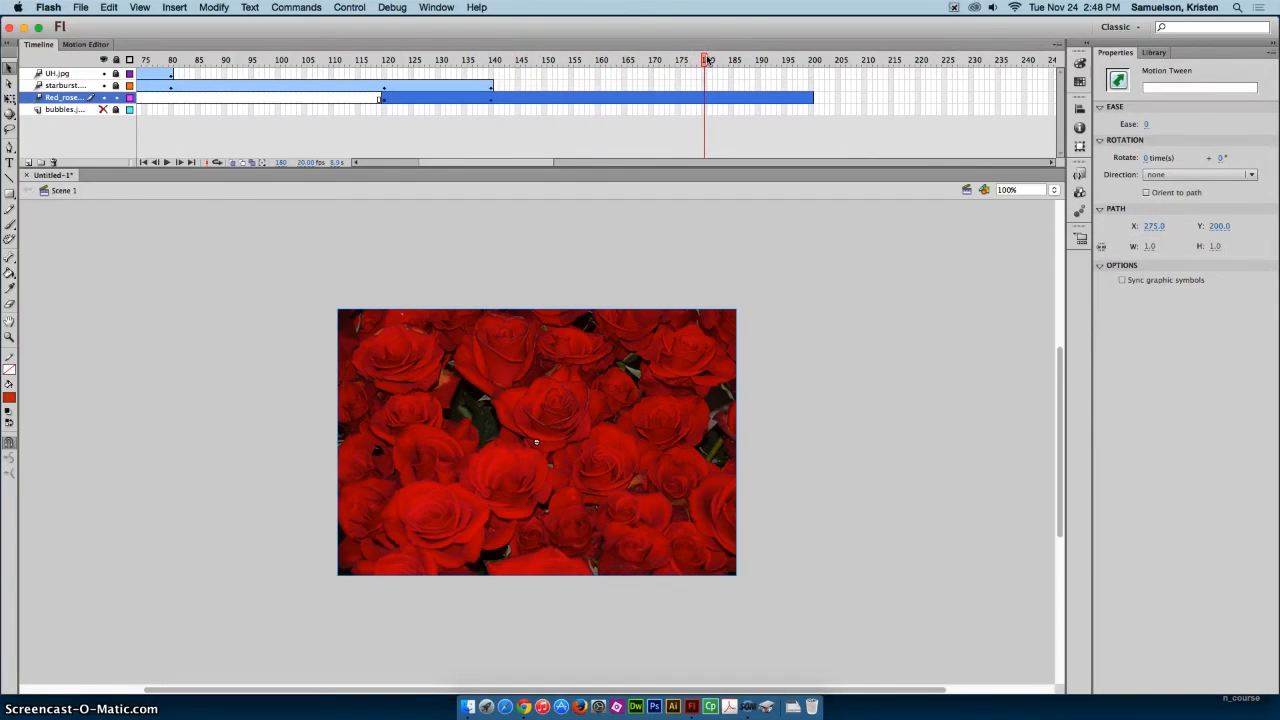
{"action": "left_click", "coordinate": [812, 60]}
{"action": "left_click", "coordinate": [686, 340]}
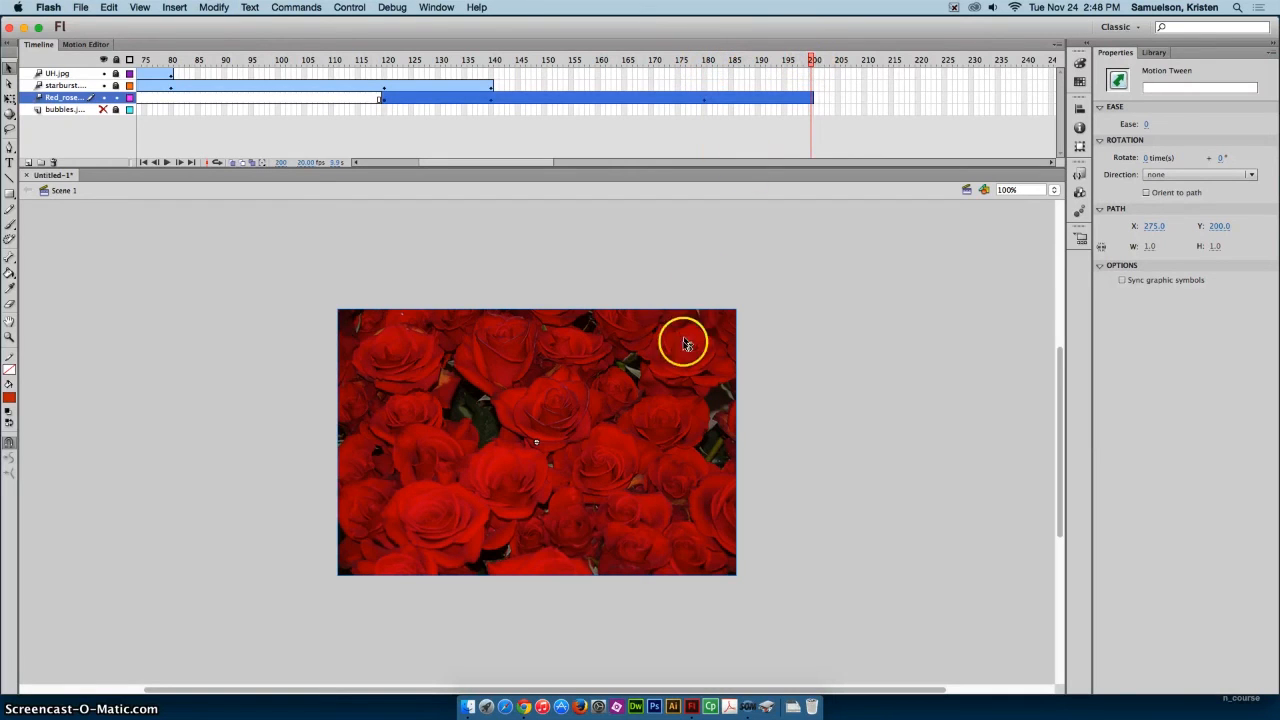
{"action": "left_click", "coordinate": [1198, 304]}
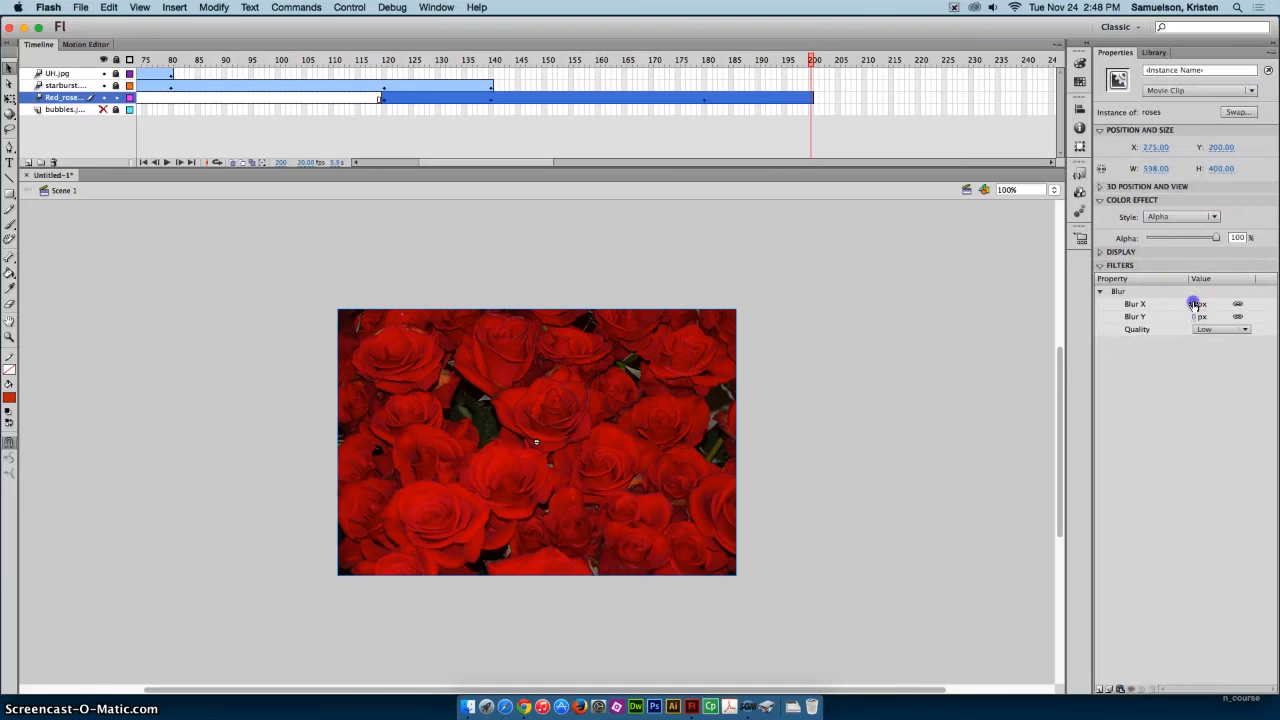
{"action": "type", "text": "100"}
{"action": "key", "text": "Return"}
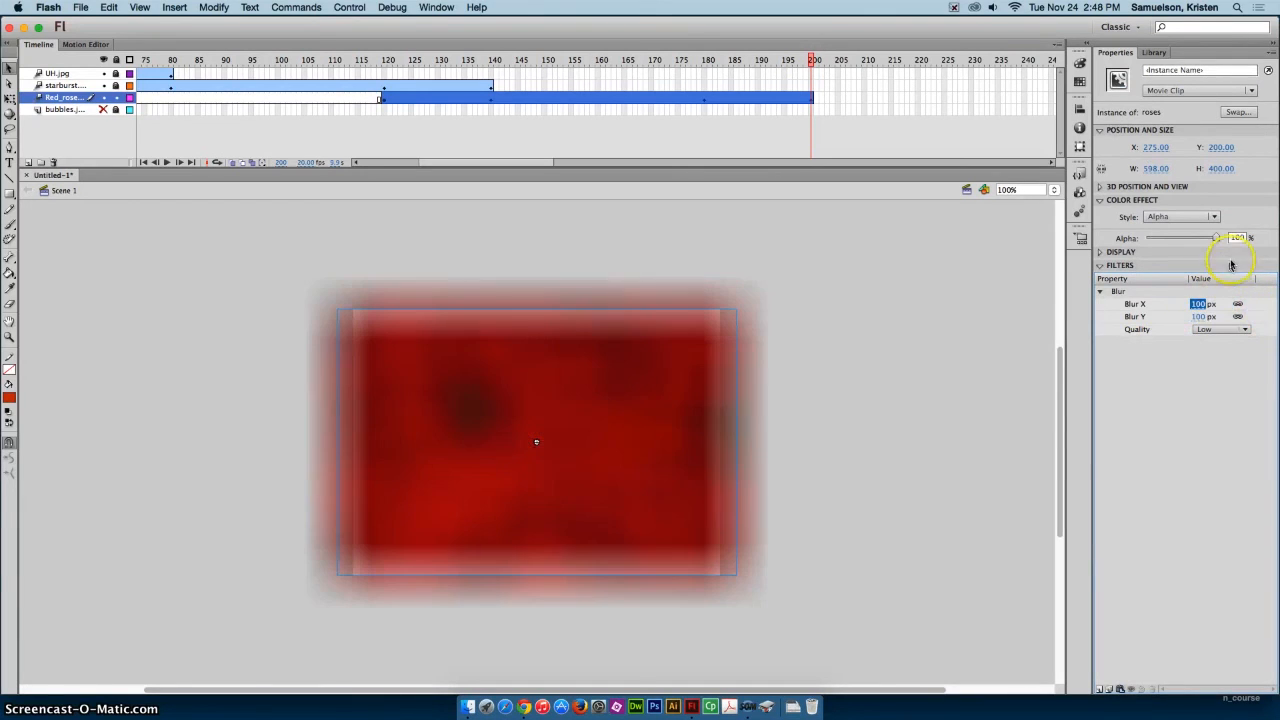
{"action": "left_click_drag", "start_coordinate": [1218, 244], "coordinate": [1130, 243]}
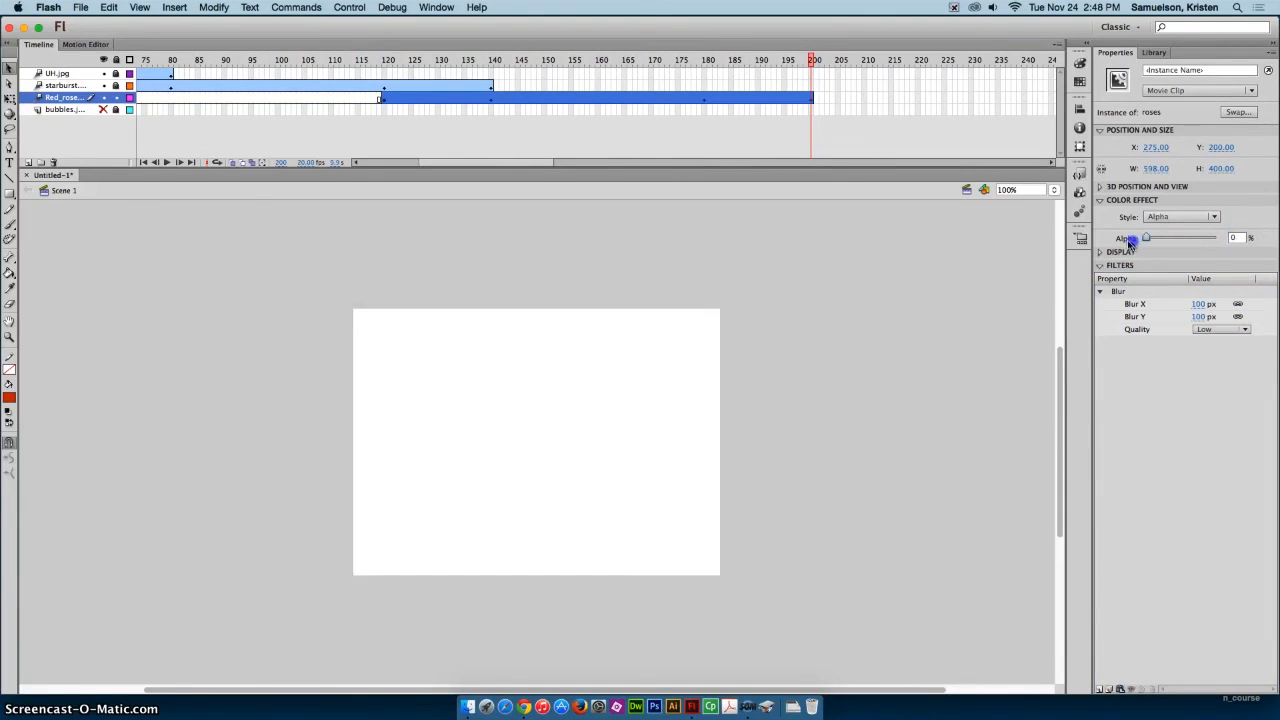
Lock the red roses layer, and show and unlock the bubbles layer
{"action": "left_click_drag", "start_coordinate": [806, 60], "coordinate": [381, 84]}
{"action": "left_click", "coordinate": [116, 97]}
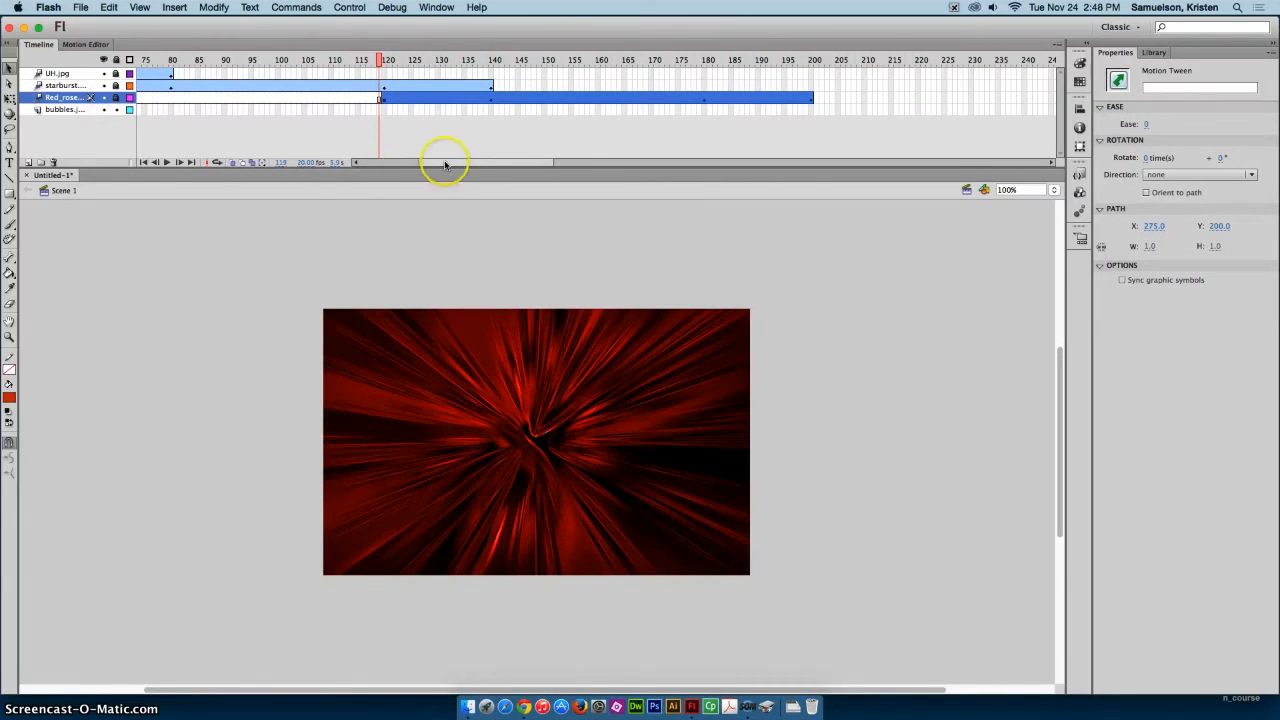
Move the bubbles layer's starting keyframe from frame 1 to frame 180
{"action": "left_click_drag", "start_coordinate": [443, 163], "coordinate": [372, 165]}
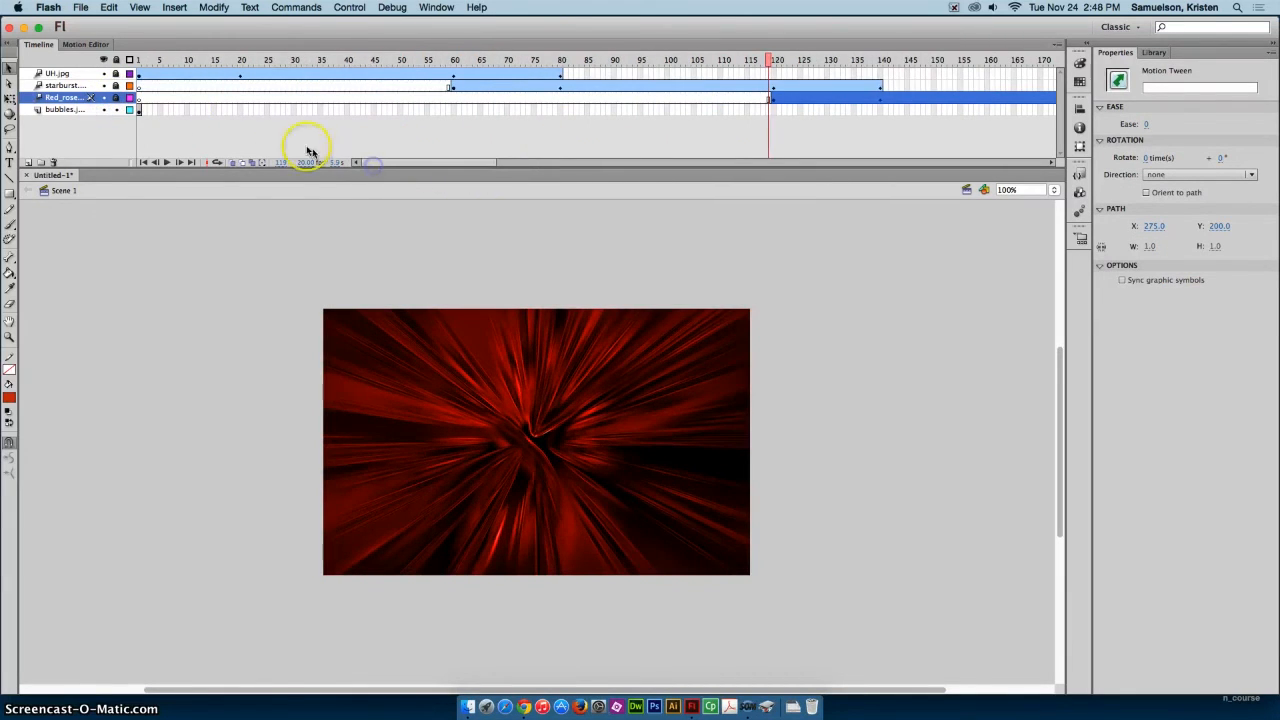
{"action": "left_click", "coordinate": [139, 110]}
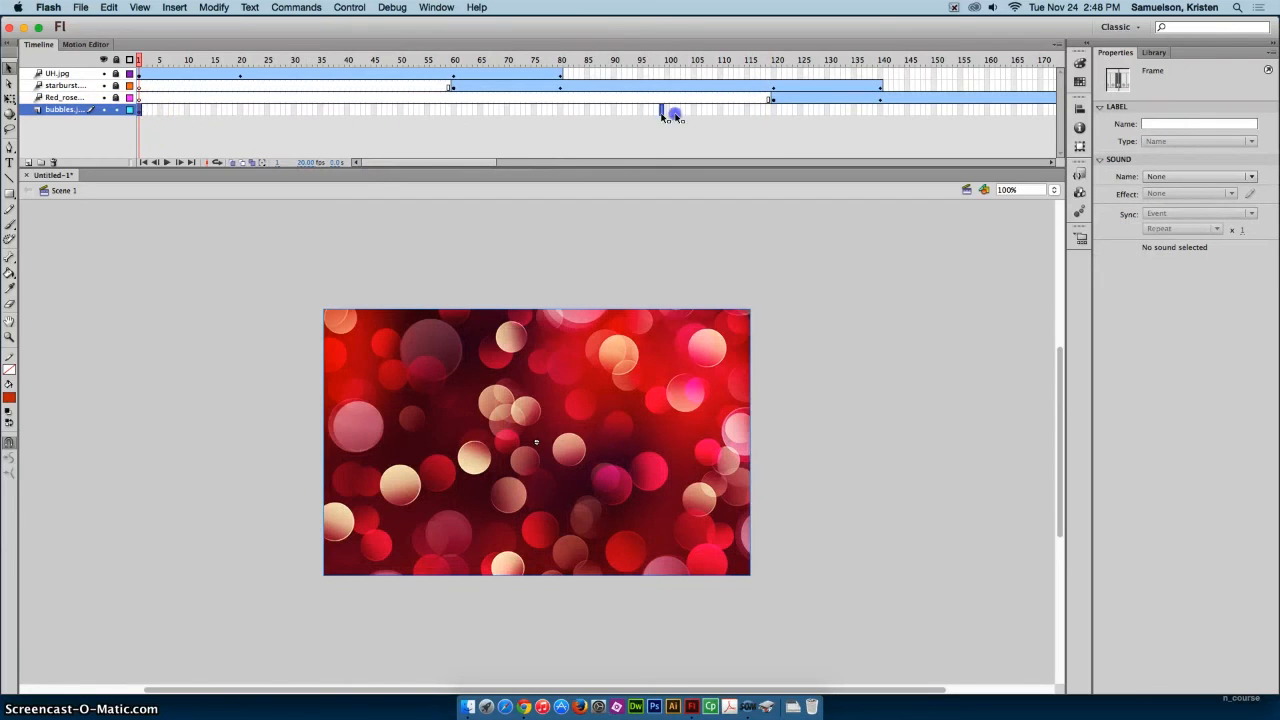
{"action": "left_click", "coordinate": [997, 112]}
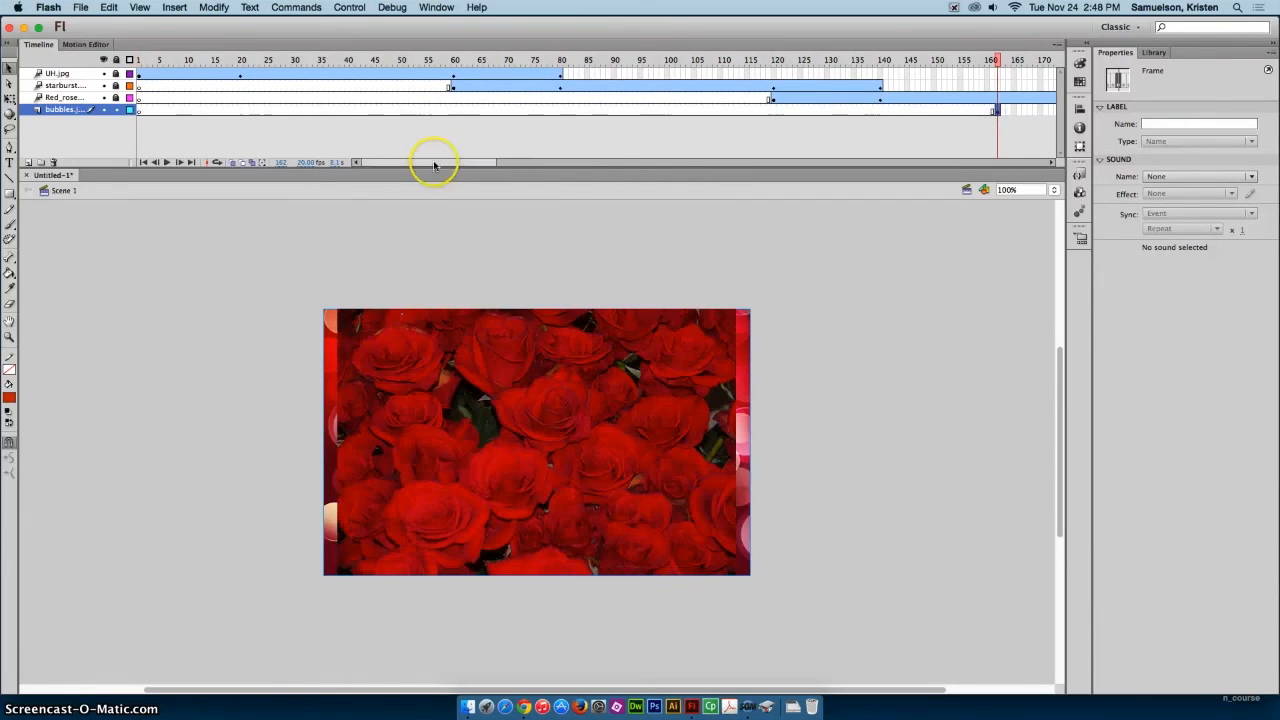
{"action": "left_click_drag", "start_coordinate": [428, 161], "coordinate": [503, 161]}
{"action": "left_click", "coordinate": [500, 111]}
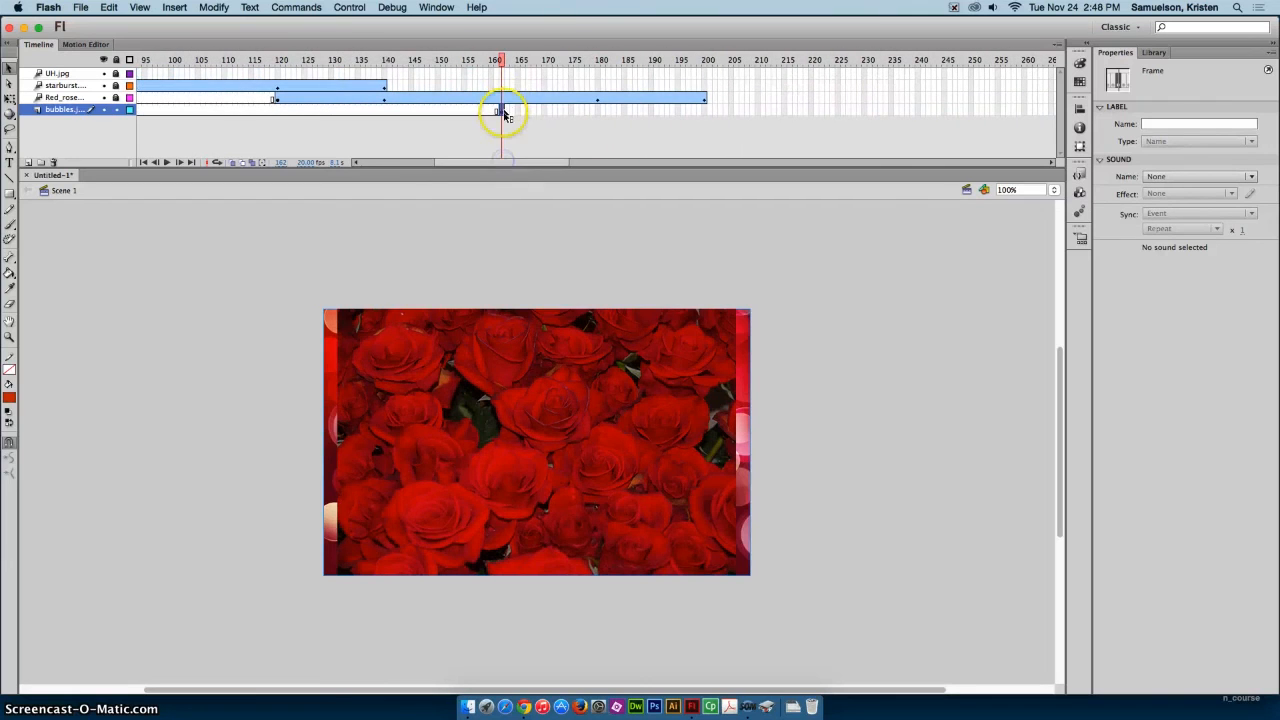
{"action": "left_click", "coordinate": [598, 111]}
{"action": "key", "text": "F5"}
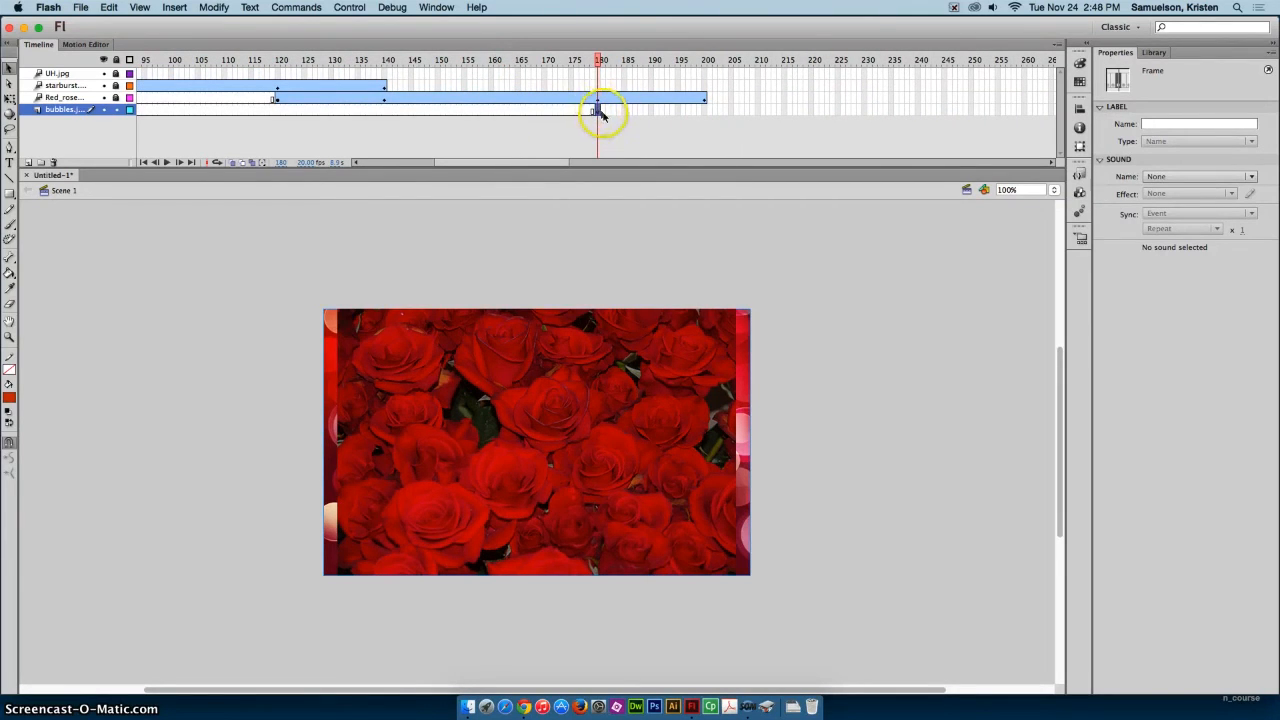
Create a motion tween for the bubbles symbol and extend it to frame 260
{"action": "right_click", "coordinate": [681, 443]}
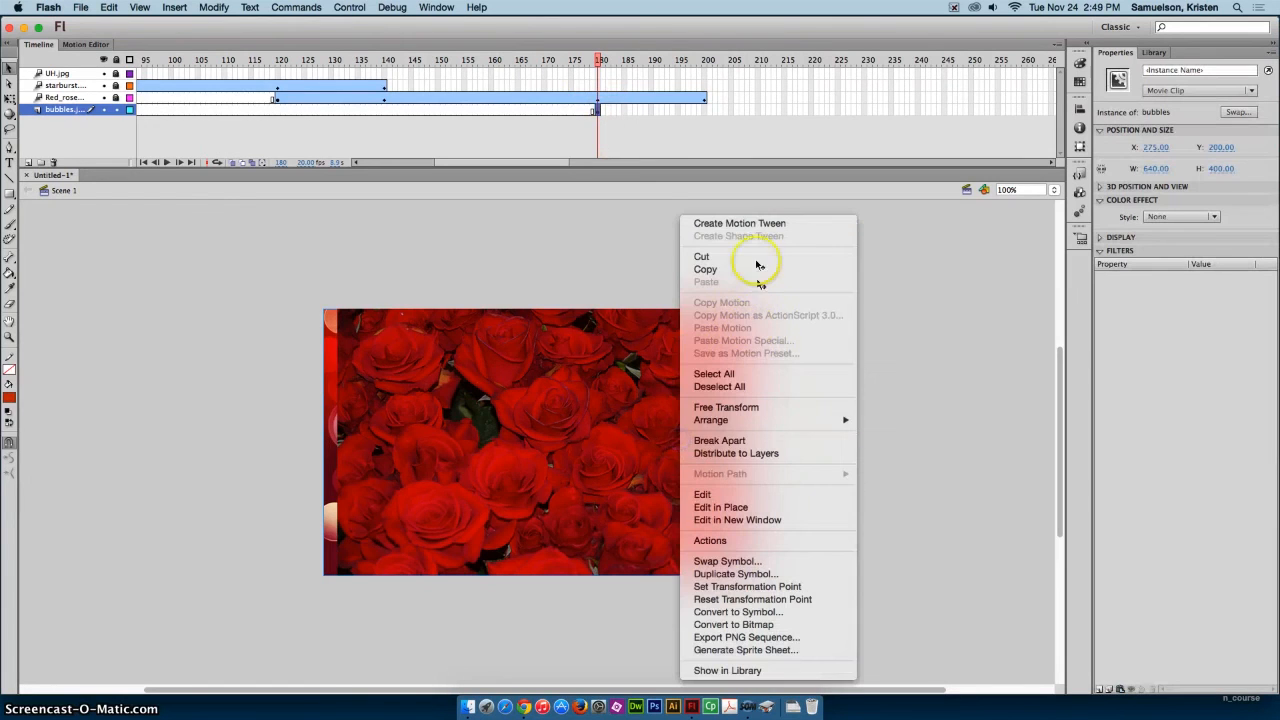
{"action": "left_click", "coordinate": [740, 223]}
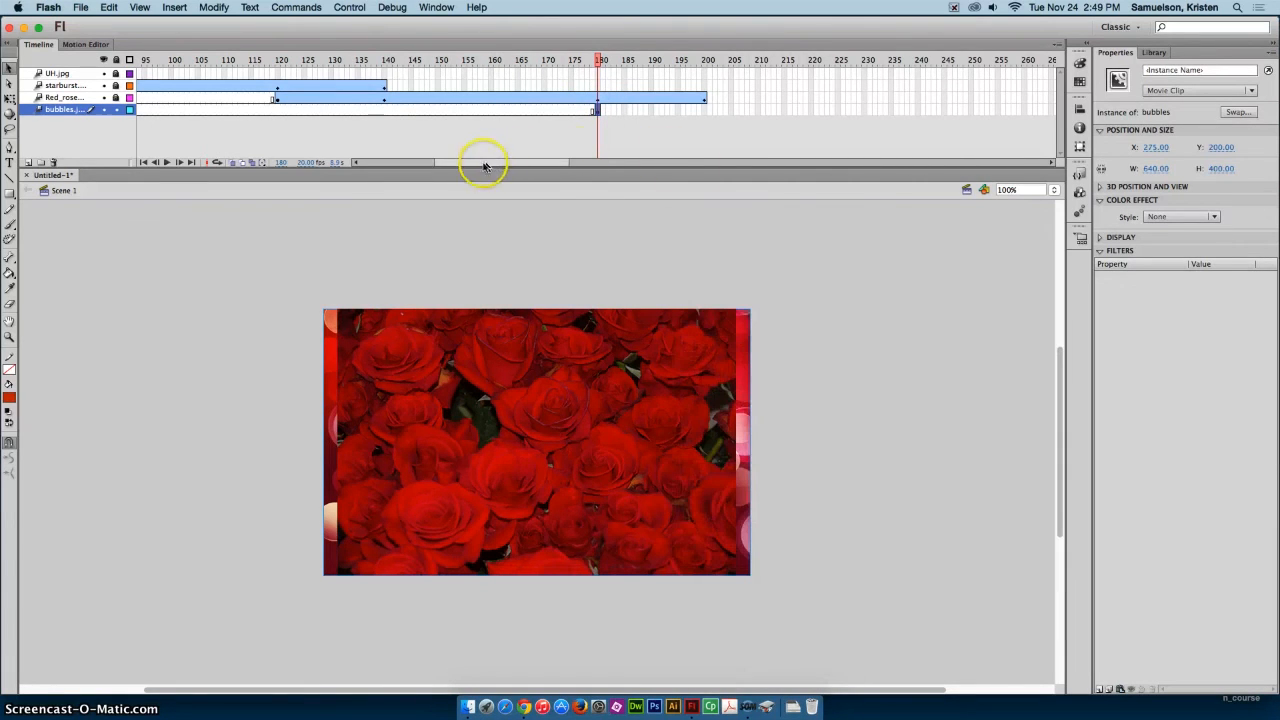
{"action": "left_click_drag", "start_coordinate": [484, 165], "coordinate": [515, 164]}
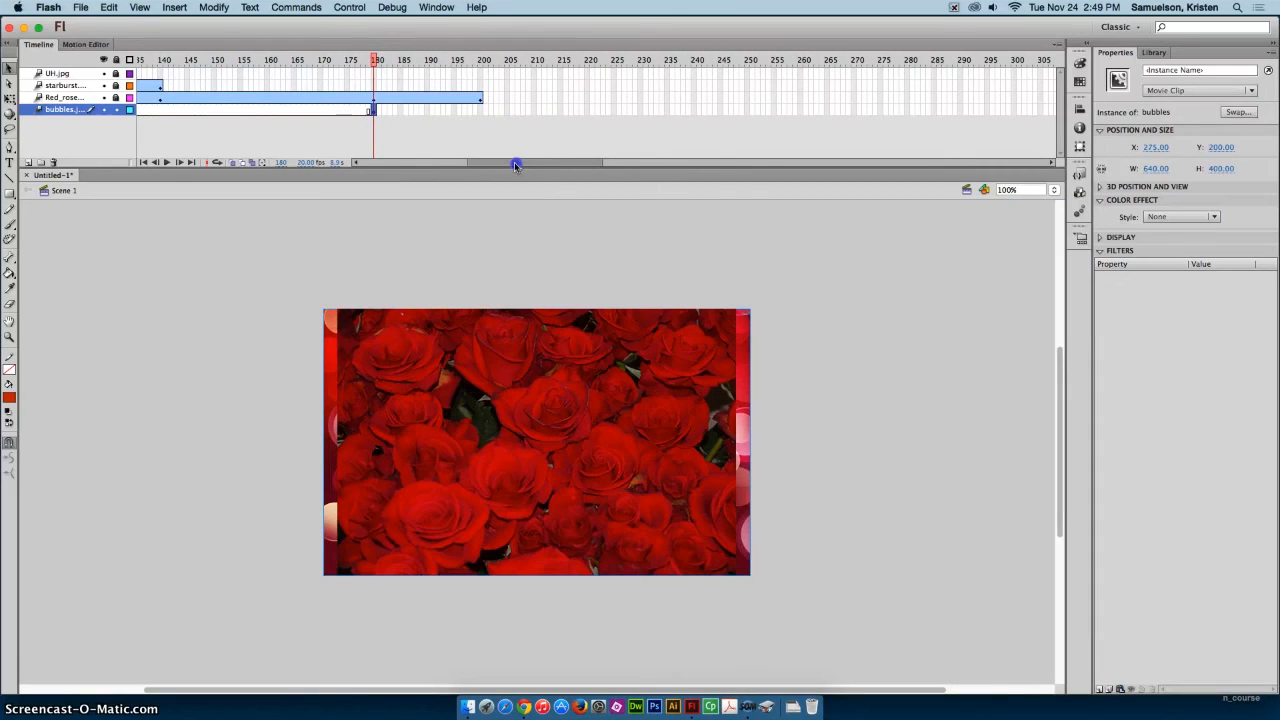
{"action": "left_click", "coordinate": [803, 111]}
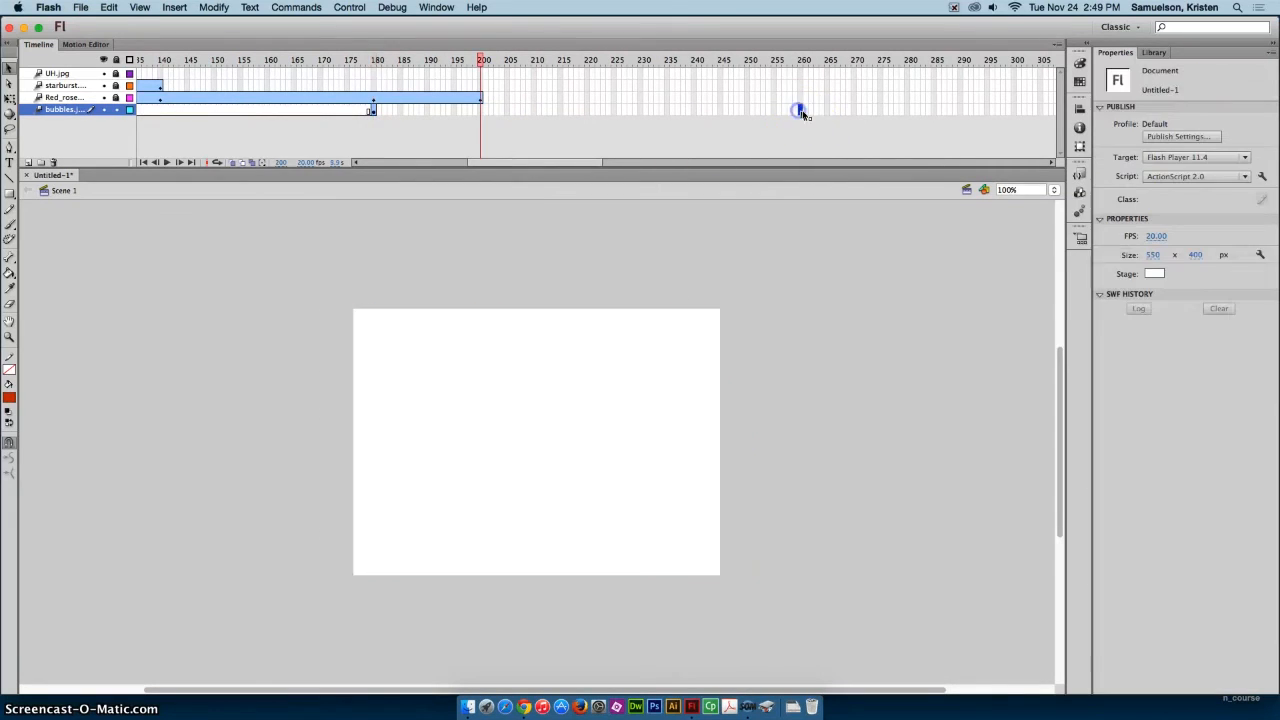
{"action": "key", "text": "F5"}
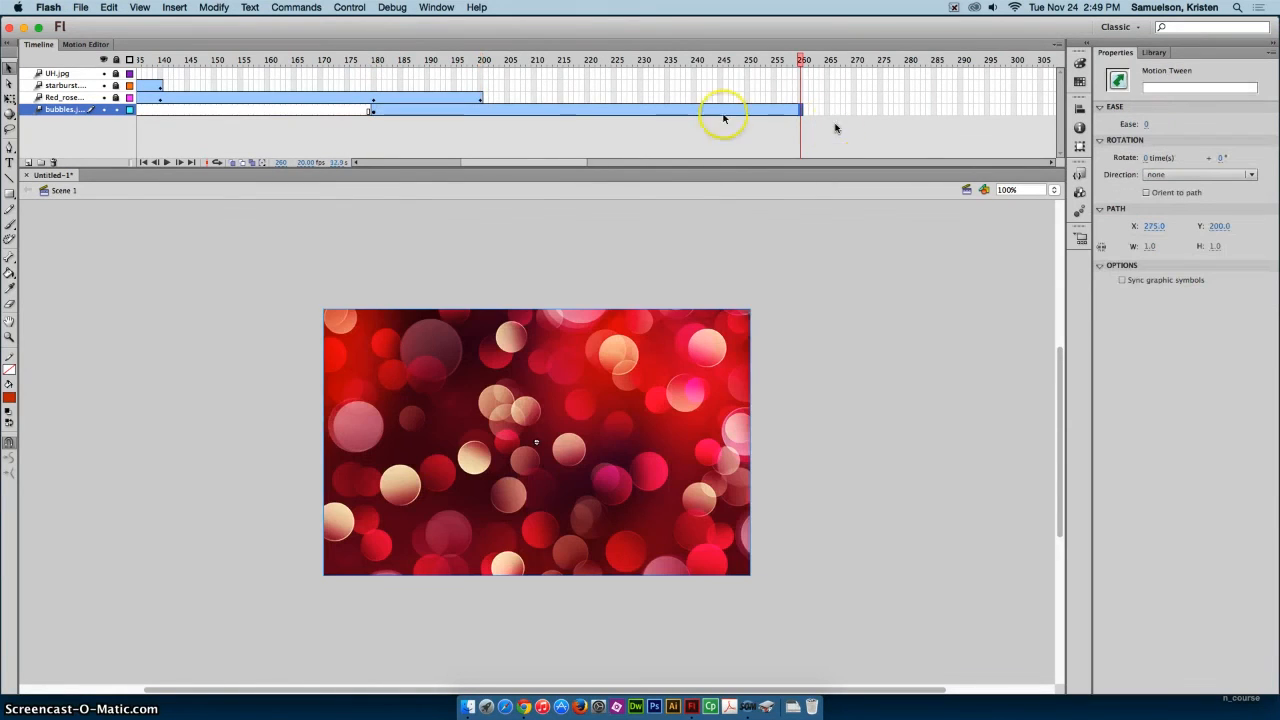
Hide the red roses layer, and at frame 180 give the bubbles movie clip a 100 px Blur filter and 0% alpha
{"action": "left_click", "coordinate": [378, 60]}
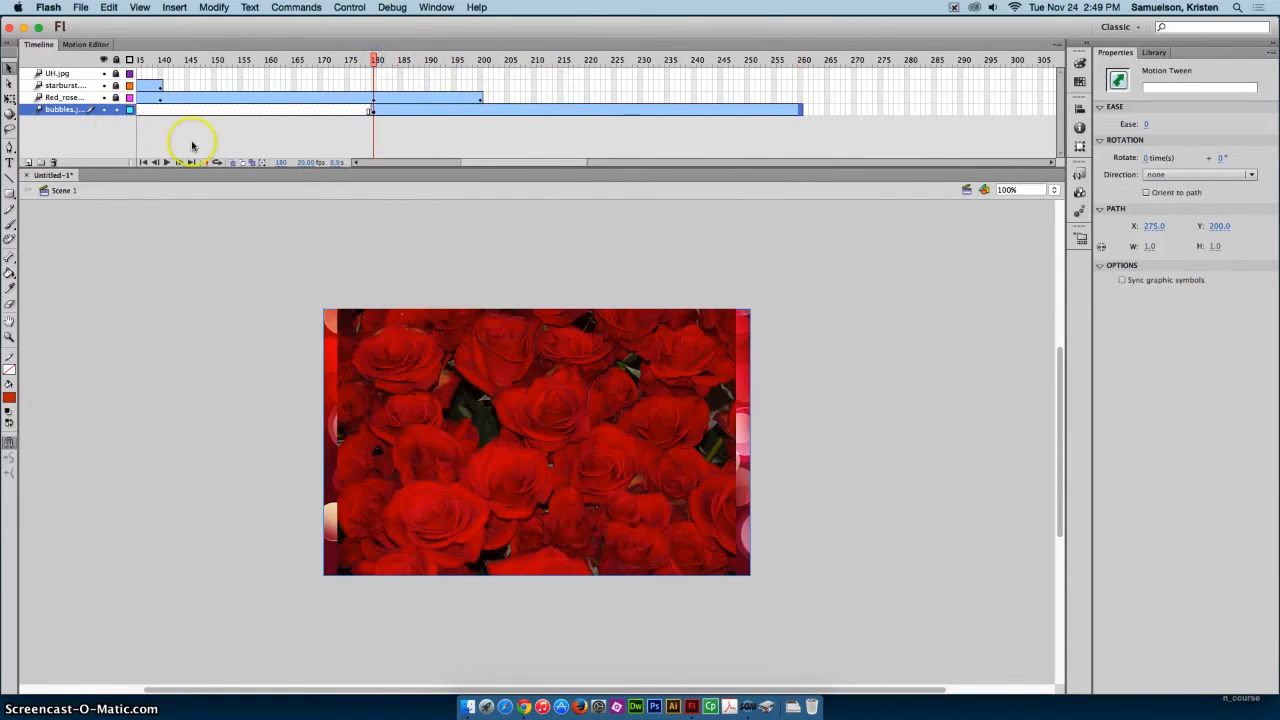
{"action": "left_click", "coordinate": [103, 97]}
{"action": "left_click", "coordinate": [553, 458]}
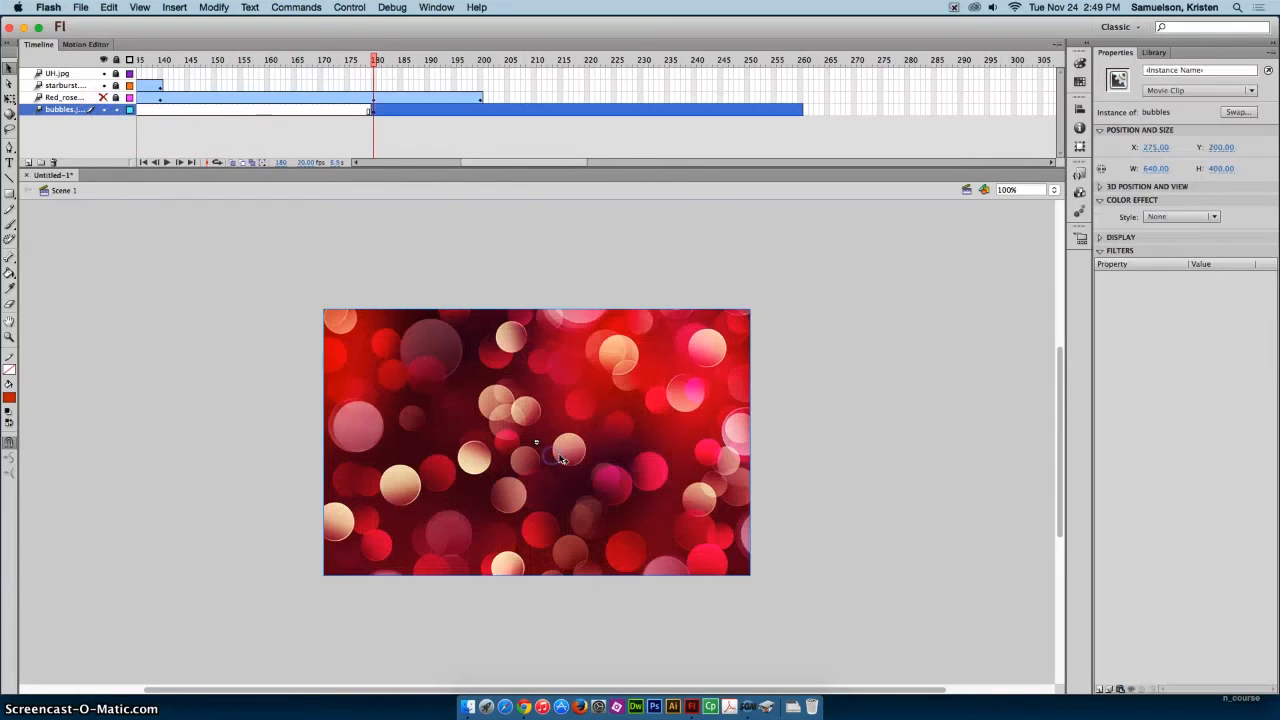
{"action": "left_click", "coordinate": [1099, 689]}
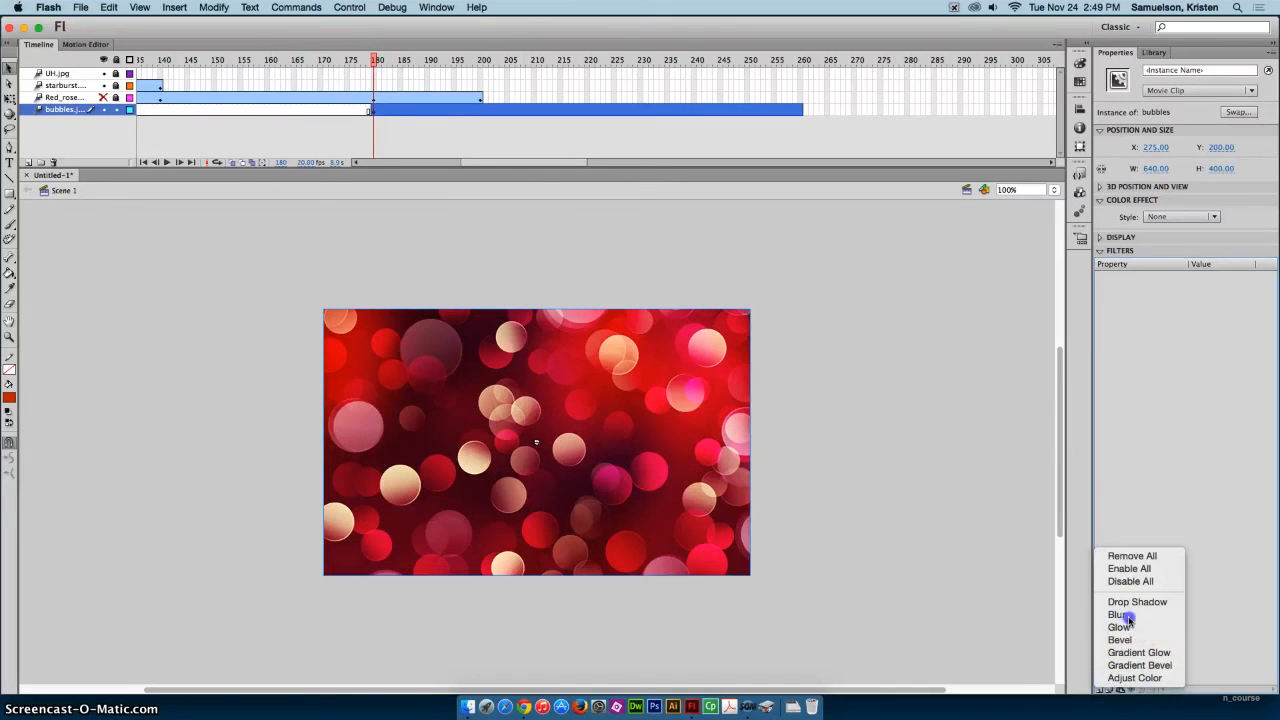
{"action": "left_click", "coordinate": [1120, 612]}
{"action": "left_click", "coordinate": [1203, 290]}
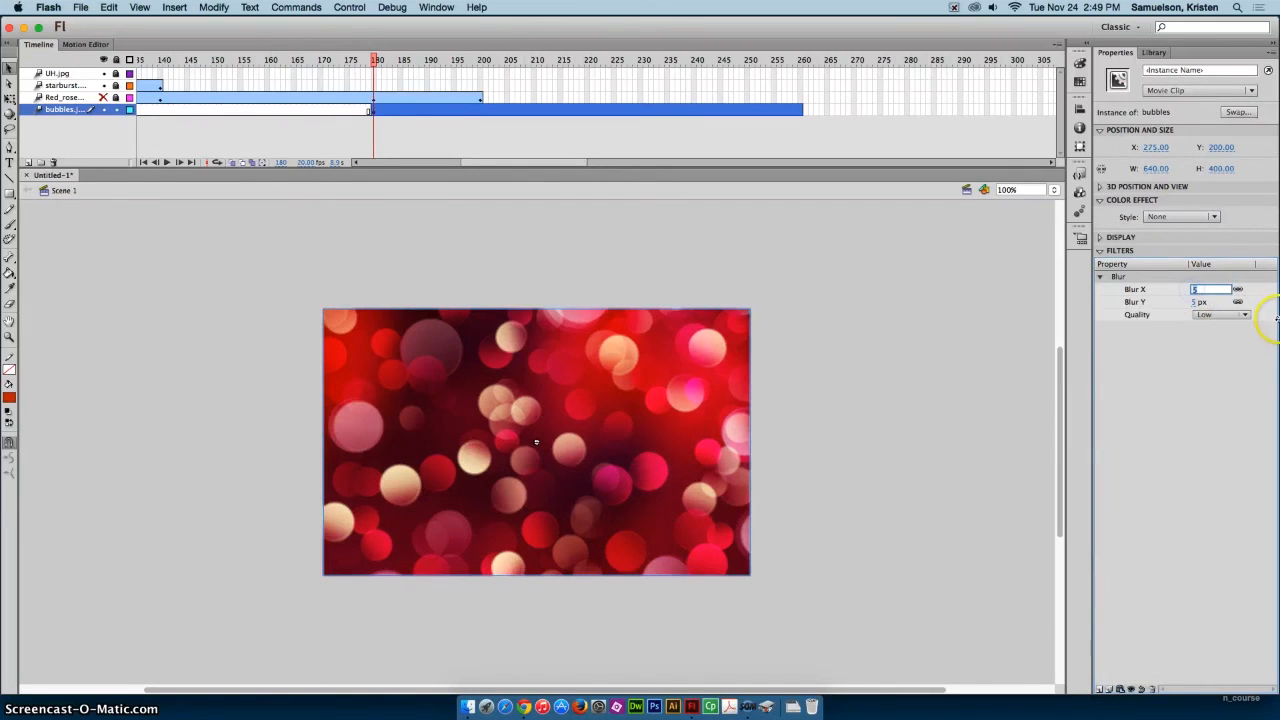
{"action": "type", "text": "100"}
{"action": "key", "text": "Return"}
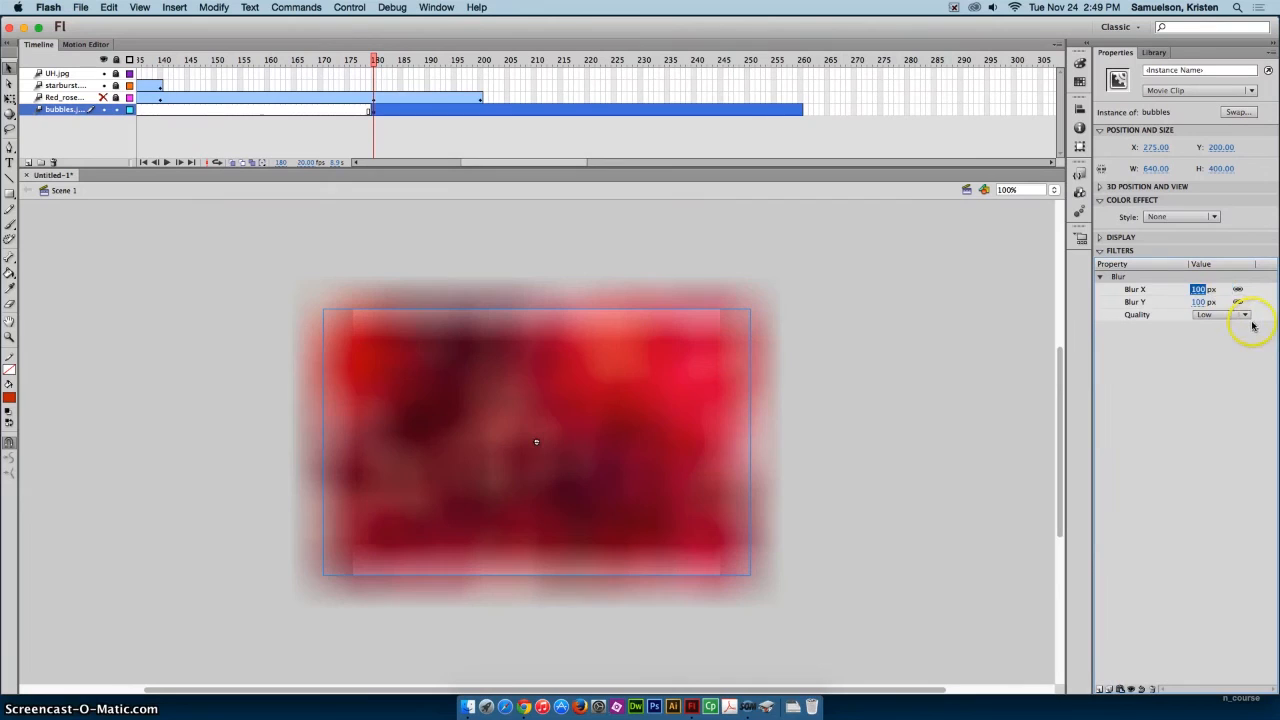
{"action": "left_click", "coordinate": [1173, 216]}
{"action": "left_click", "coordinate": [1170, 283]}
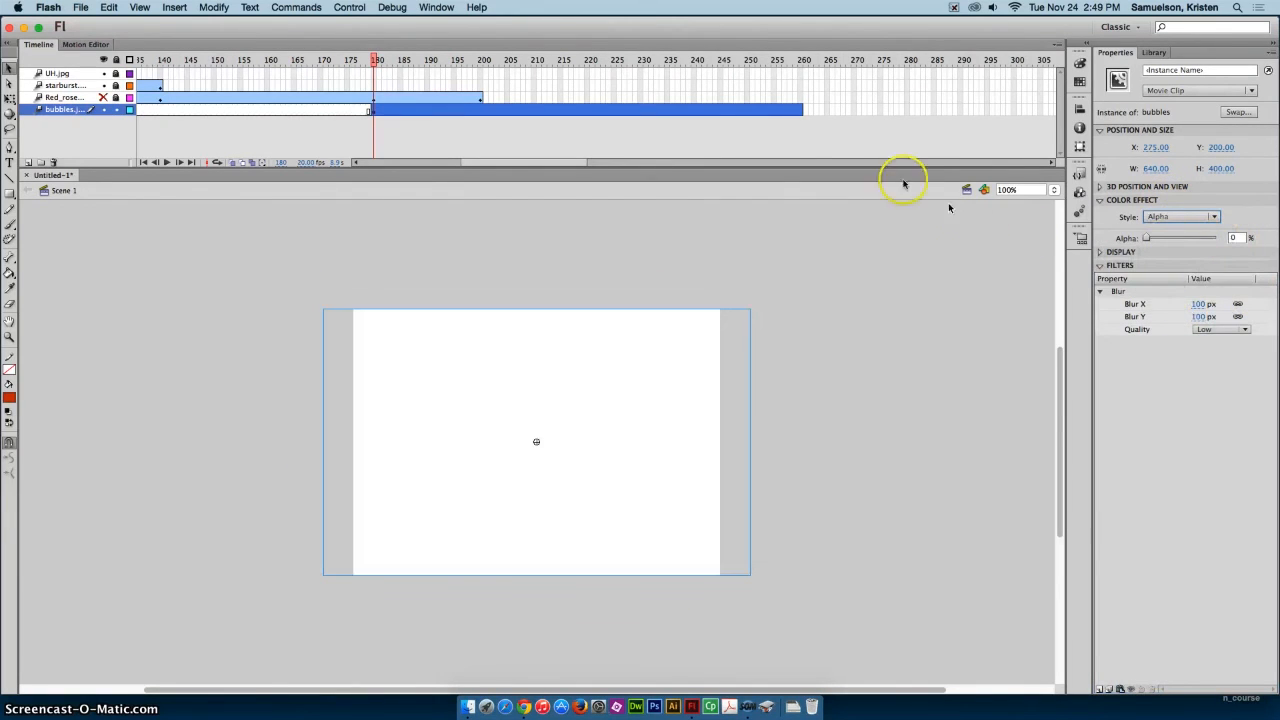
At frame 200, set the bubbles movie clip's horizontal and vertical blur to 0 px and its alpha to 100%
{"action": "left_click", "coordinate": [483, 60]}
{"action": "left_click", "coordinate": [489, 104]}
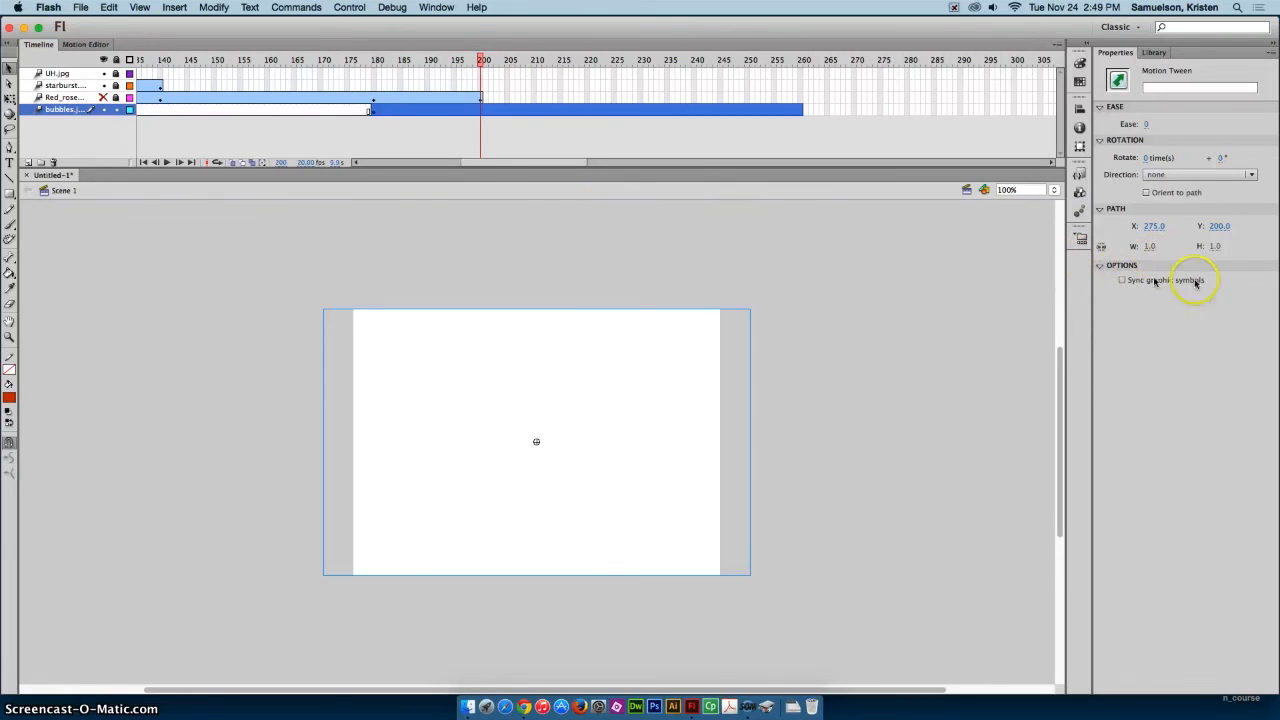
{"action": "left_click", "coordinate": [676, 400]}
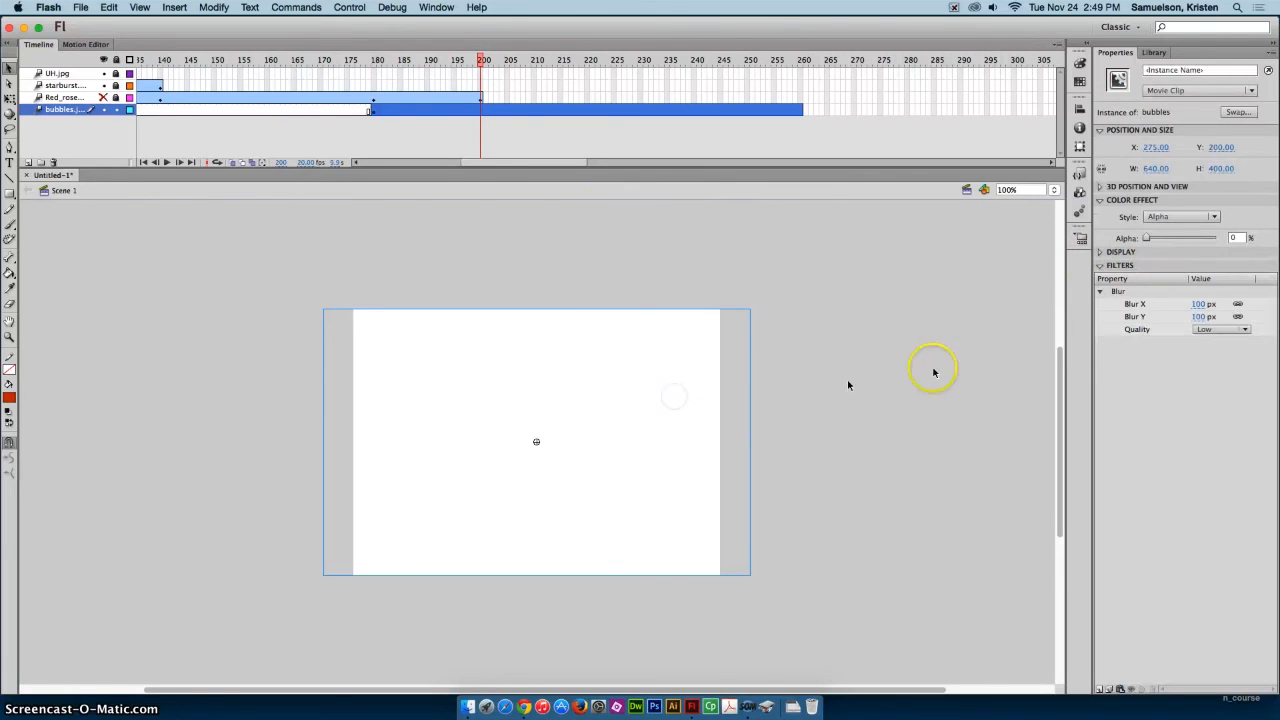
{"action": "left_click", "coordinate": [1197, 303]}
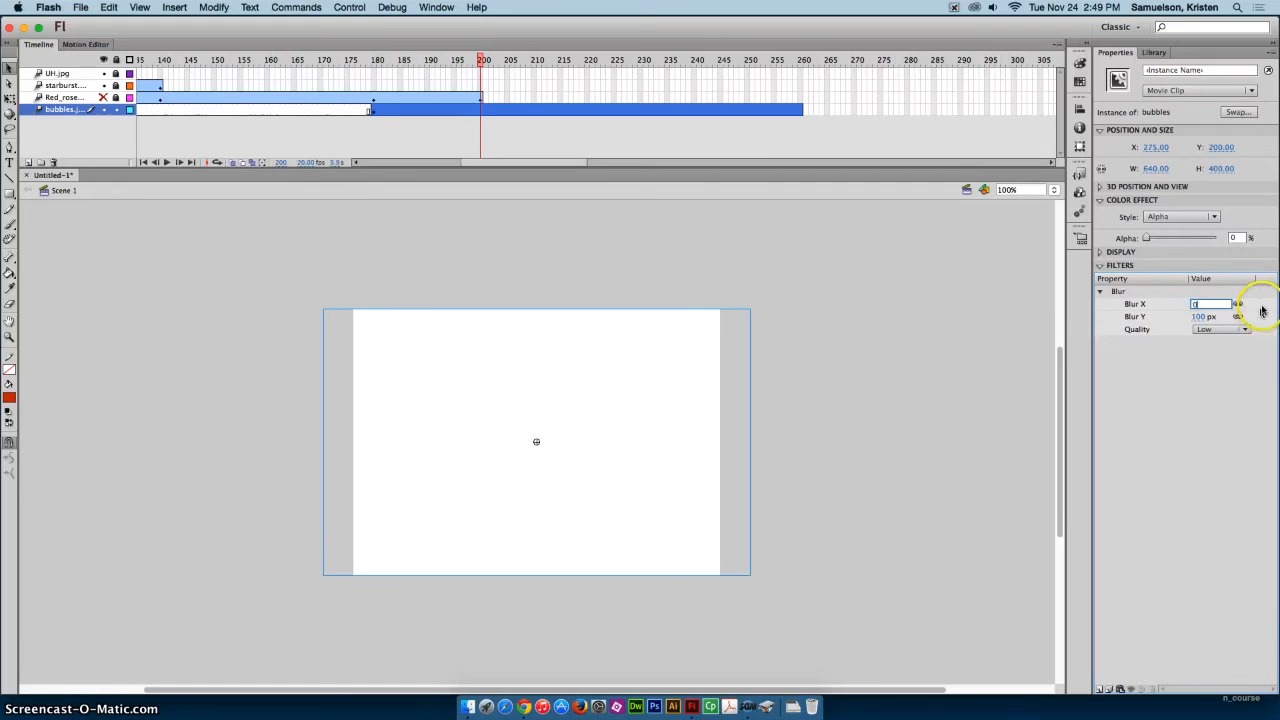
{"action": "key", "text": "Return"}
{"action": "left_click_drag", "start_coordinate": [1147, 239], "coordinate": [1242, 241]}
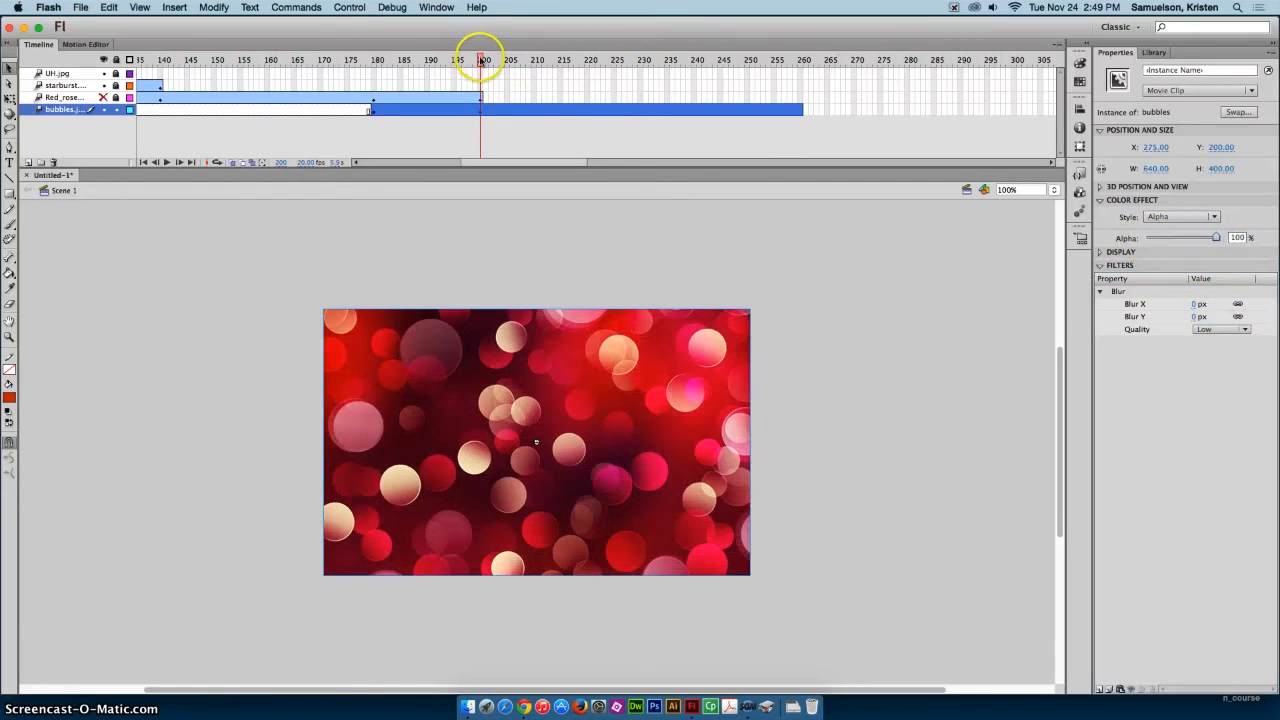
Add a keyframe to the bubbles tween at frame 240, and at frame 260 set the movie clip's blur to 100 px and alpha to 0%
{"action": "left_click_drag", "start_coordinate": [481, 60], "coordinate": [688, 66]}
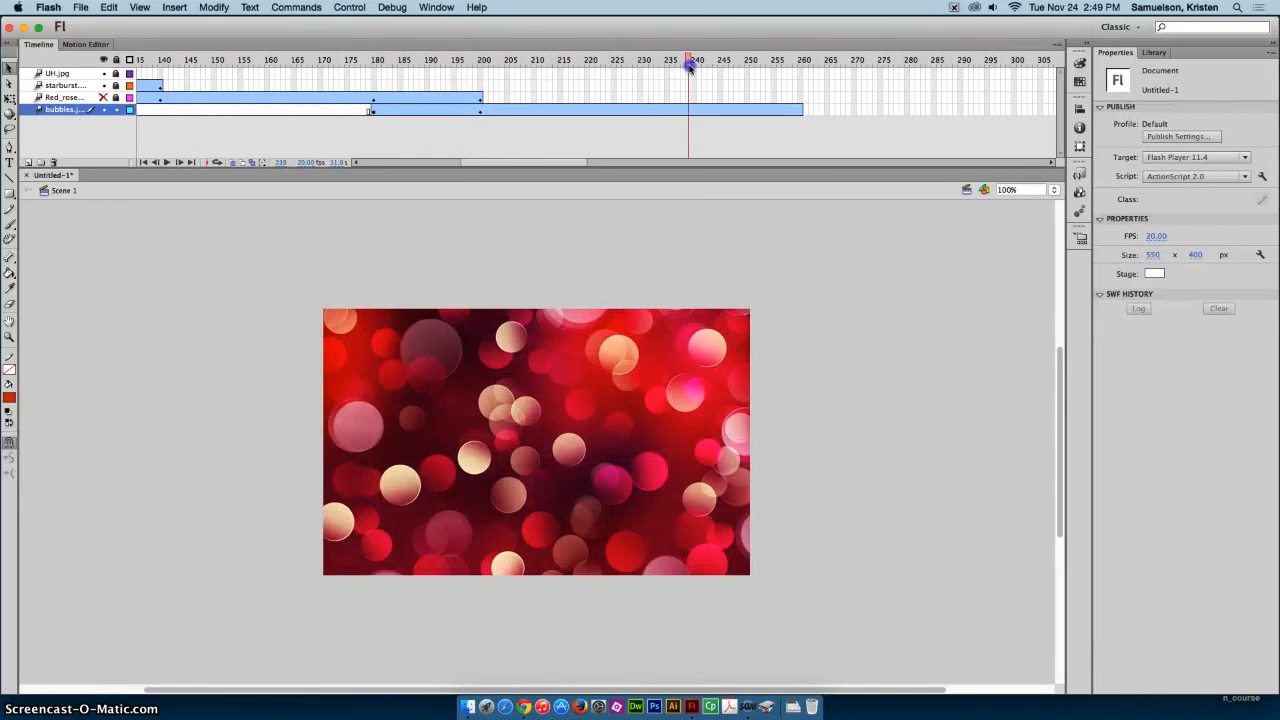
{"action": "left_click", "coordinate": [696, 104]}
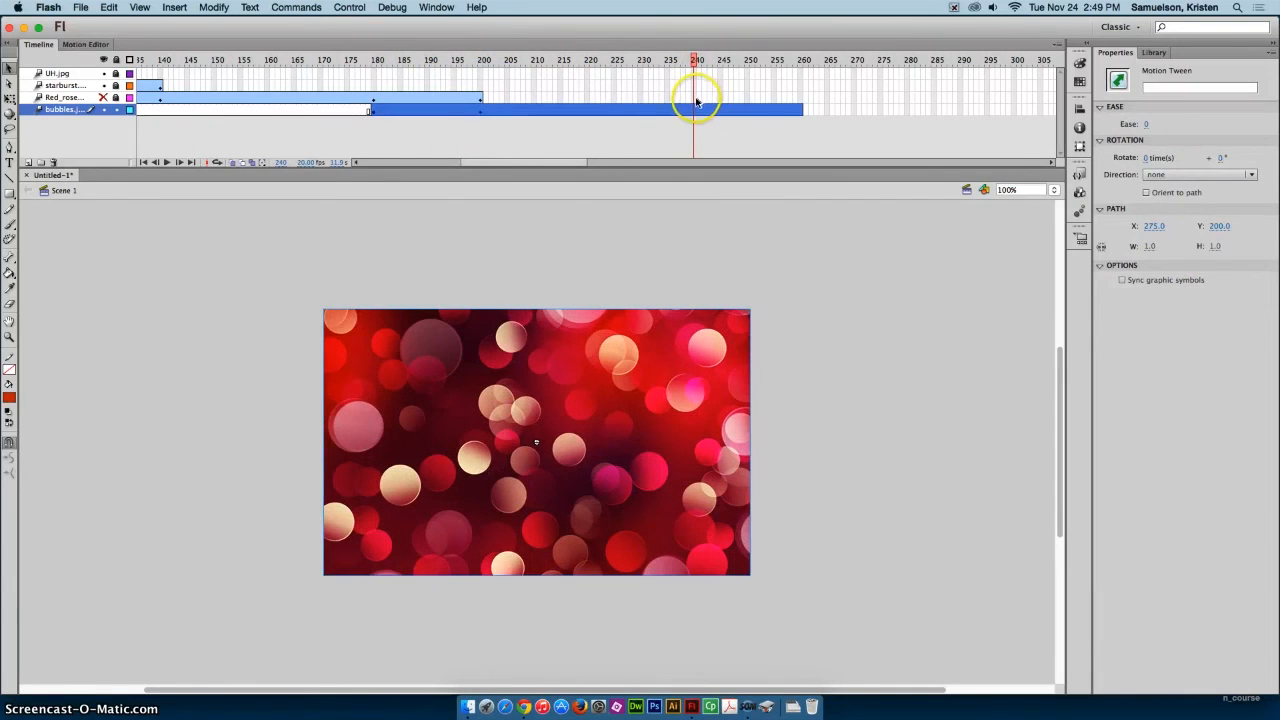
{"action": "left_click", "coordinate": [802, 60]}
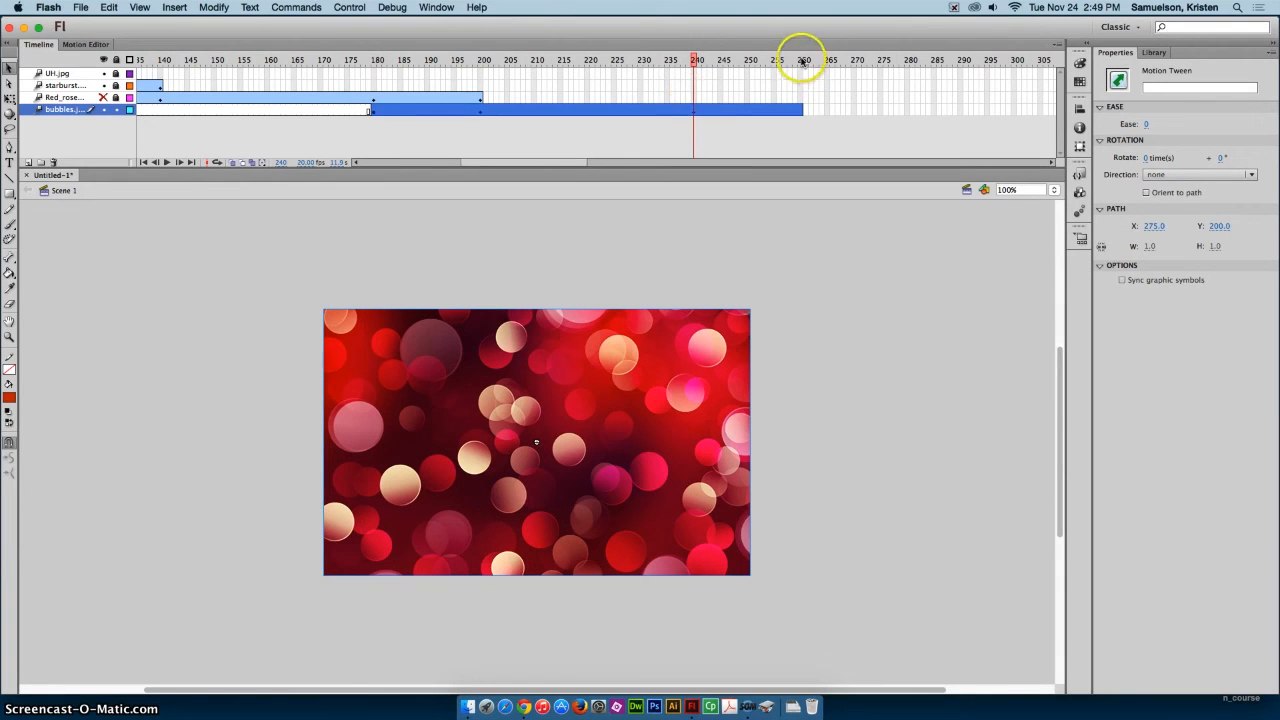
{"action": "left_click", "coordinate": [600, 363]}
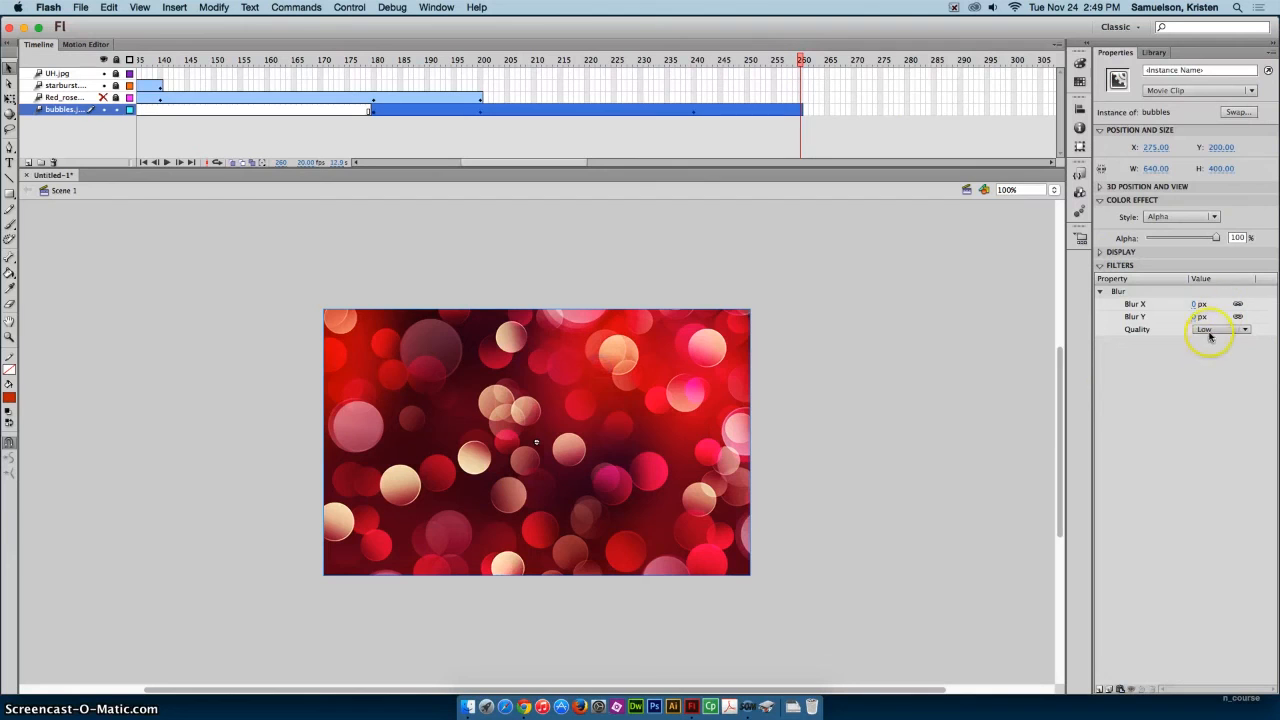
{"action": "left_click", "coordinate": [1198, 304]}
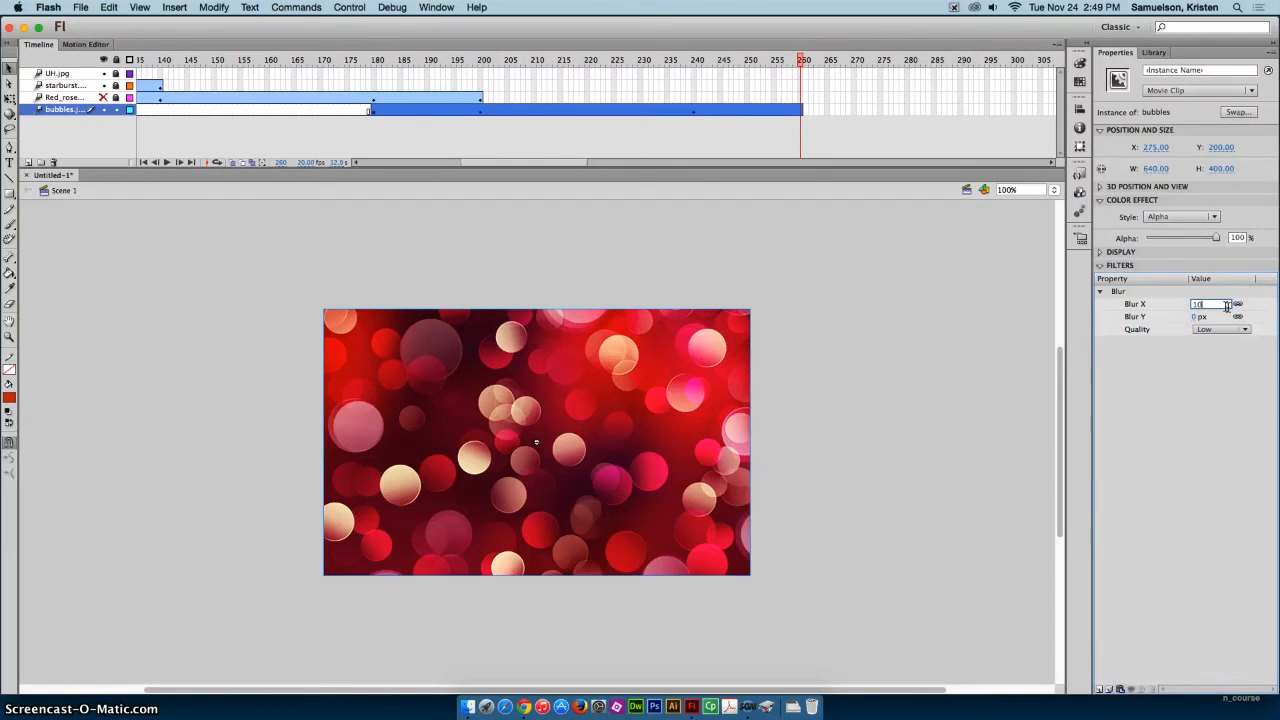
{"action": "key", "text": "Return"}
{"action": "left_click_drag", "start_coordinate": [1219, 238], "coordinate": [1132, 238]}
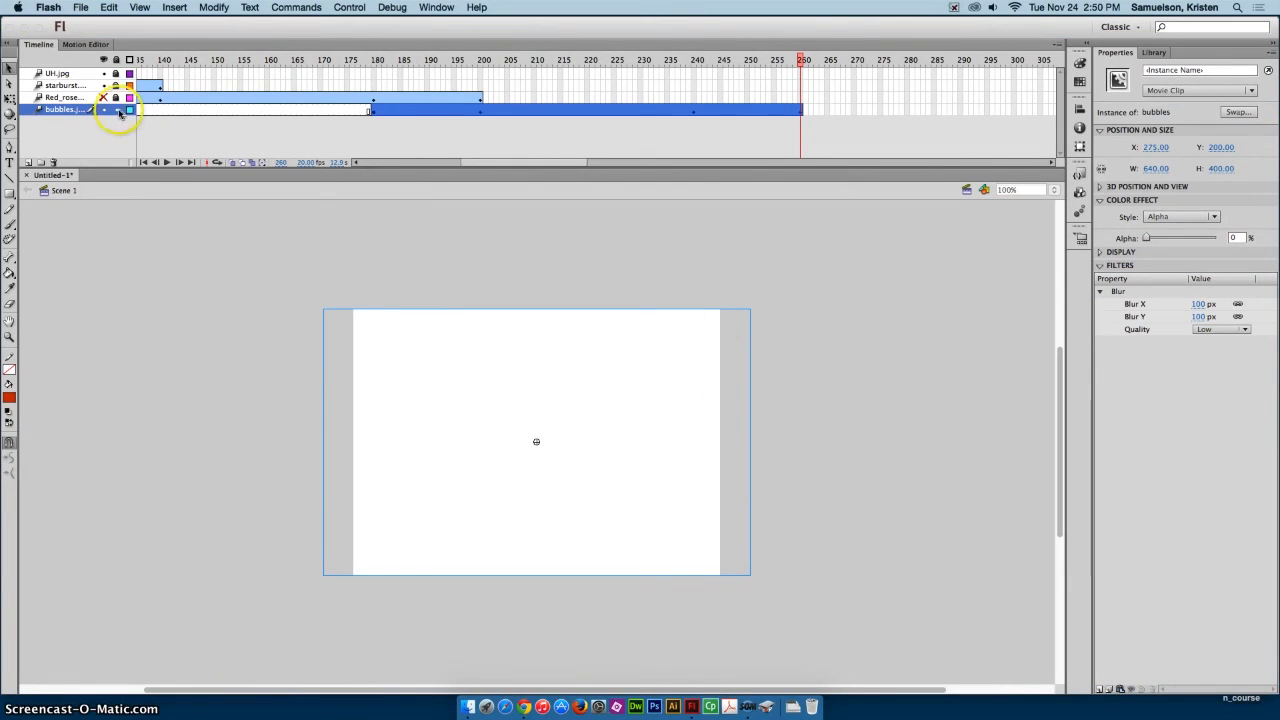
Lock the bubbles layer, and test the movie to preview the full animation before closing the preview window
{"action": "left_click", "coordinate": [117, 111]}
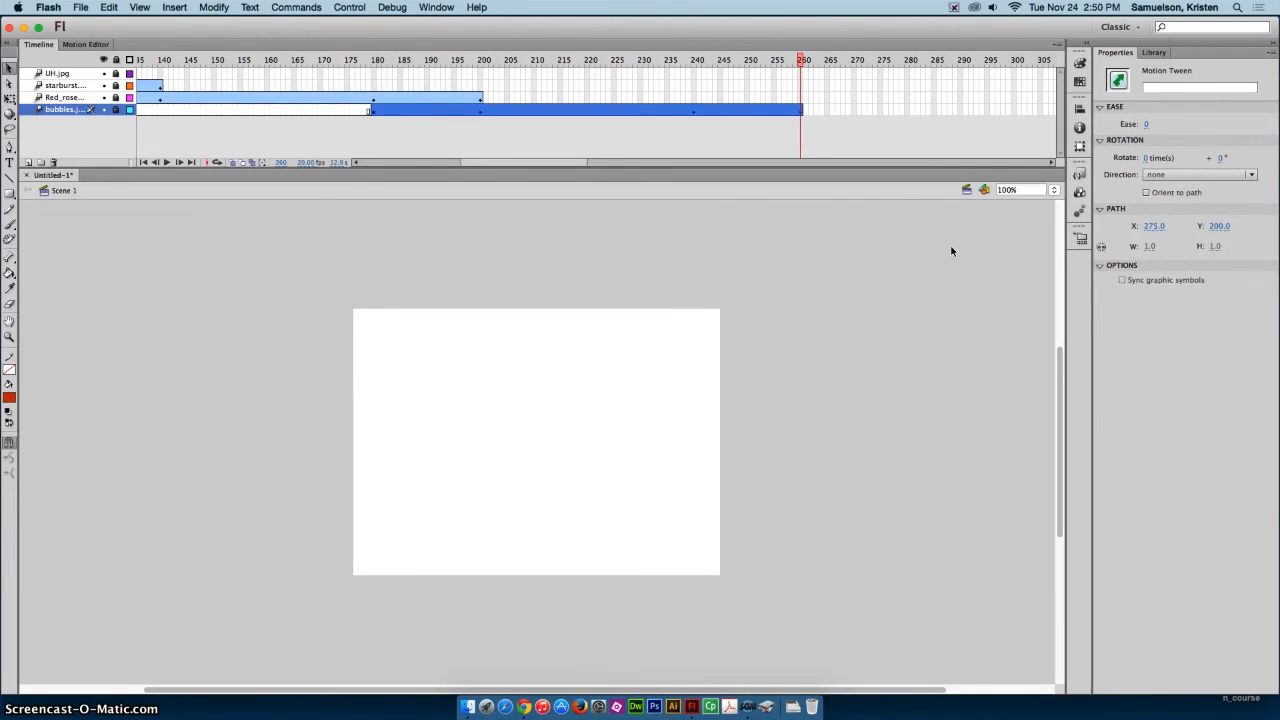
{"action": "key", "text": "super+Return"}
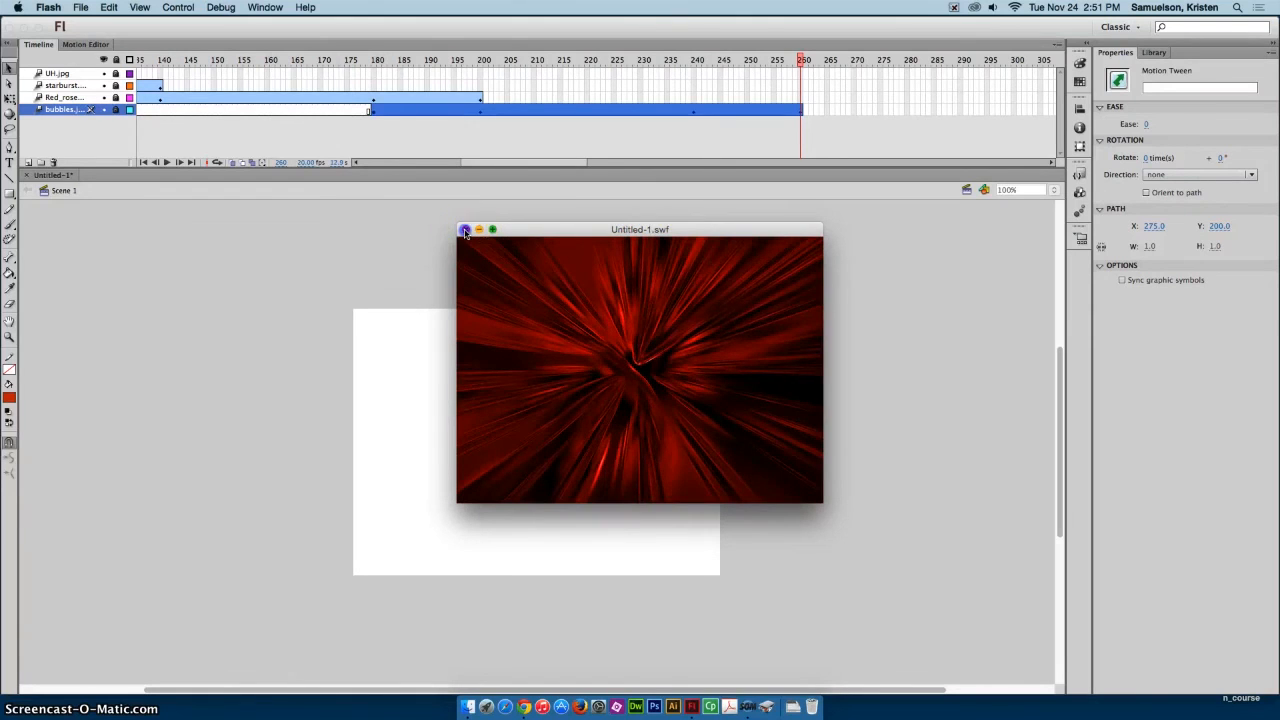
{"action": "left_click", "coordinate": [464, 230]}
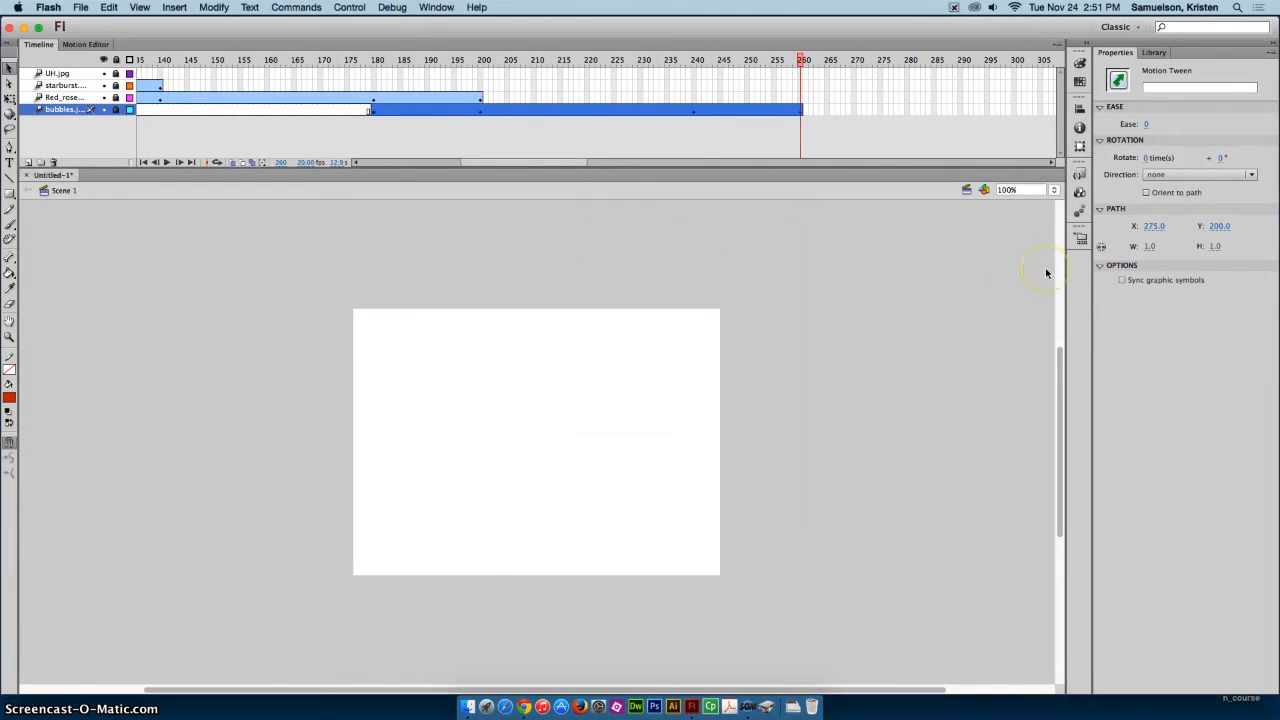